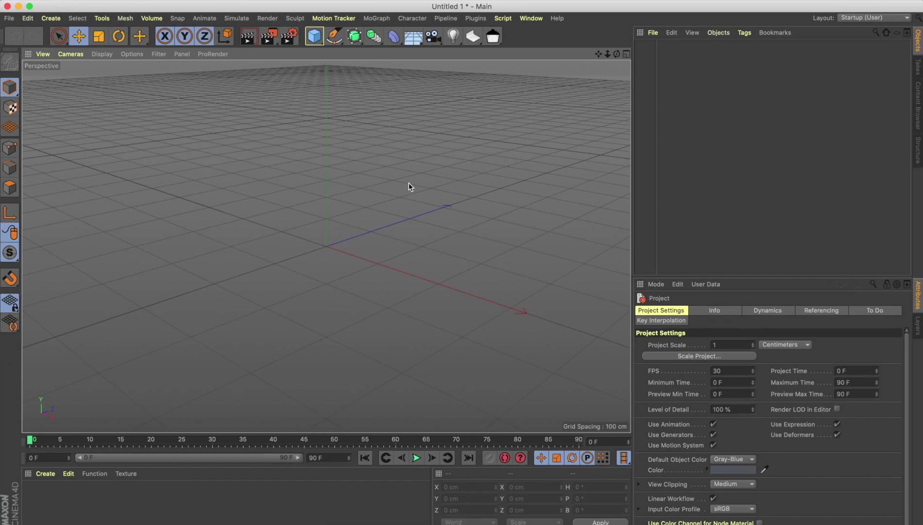
Draw an L-shaped Bezier spline in the Front view from about (1, -201) cm through a rounded corner near (267, -190) cm up to a rim
{"action": "left_click", "coordinate": [626, 54]}
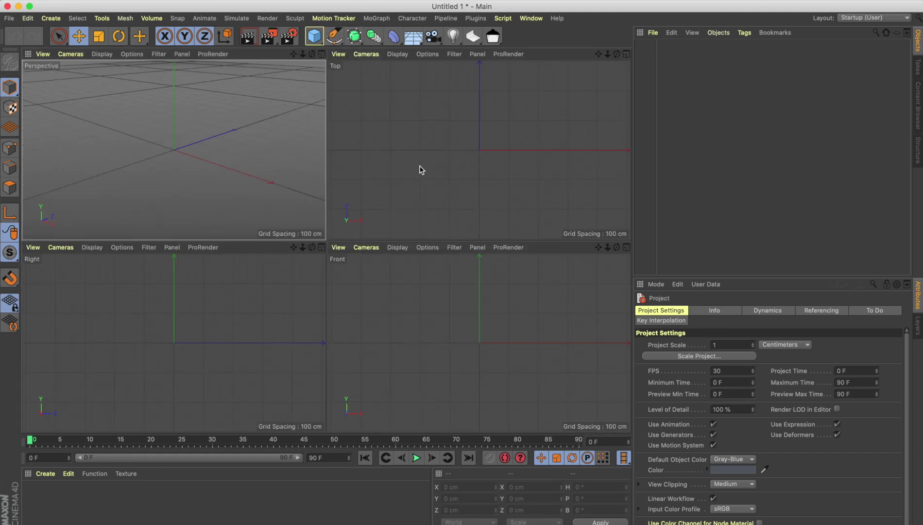
{"action": "left_click", "coordinate": [470, 336]}
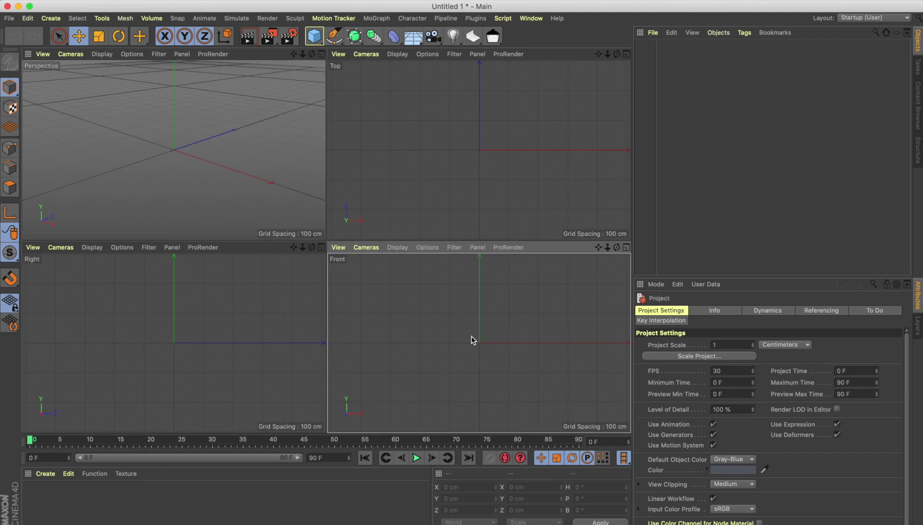
{"action": "left_click", "coordinate": [626, 249]}
{"action": "left_click", "coordinate": [334, 36]}
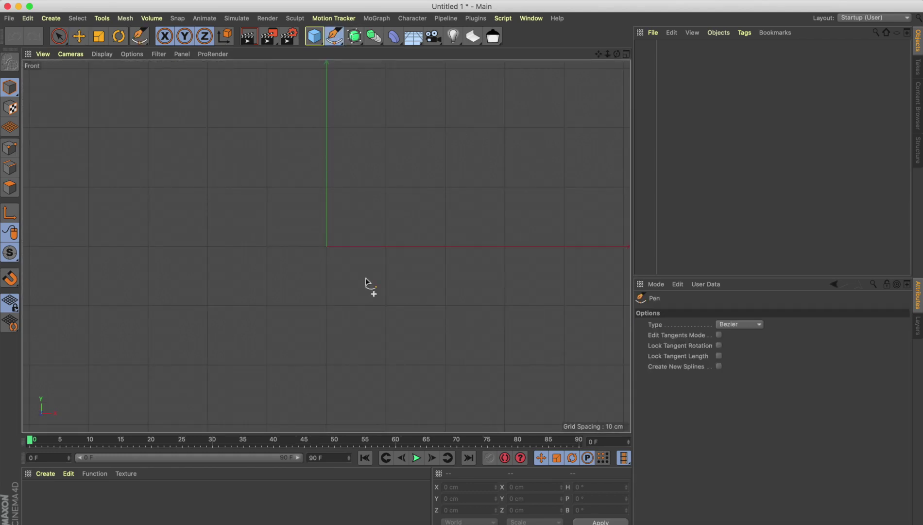
{"action": "left_click", "coordinate": [328, 366]}
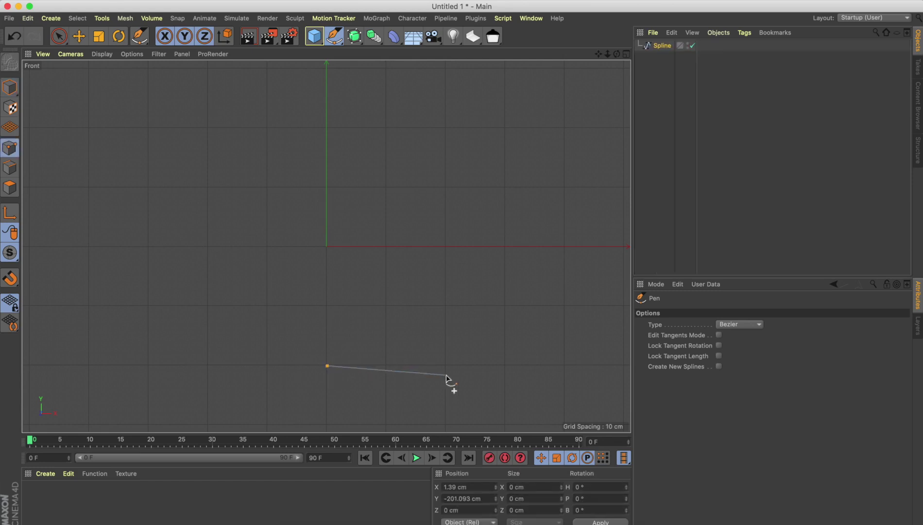
{"action": "left_click", "coordinate": [477, 365]}
{"action": "mouse_move", "coordinate": [477, 365]}
{"action": "left_mouse_down"}
{"action": "mouse_move", "coordinate": [486, 371]}
{"action": "mouse_move", "coordinate": [487, 357]}
{"action": "left_mouse_up"}
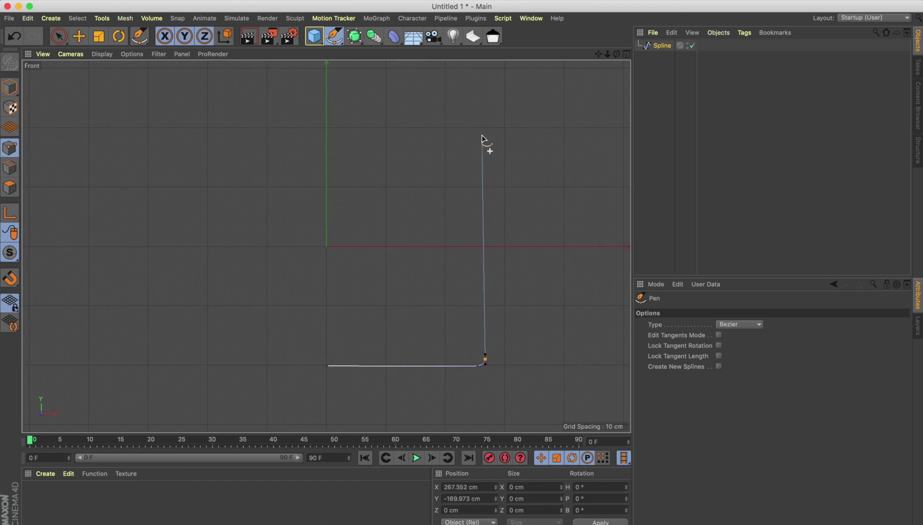
{"action": "left_click", "coordinate": [487, 189]}
{"action": "key", "text": "e"}
Add a Lathe generator and nest the Spline under it to revolve the profile into a cup in the Perspective view
{"action": "key", "text": "F1"}
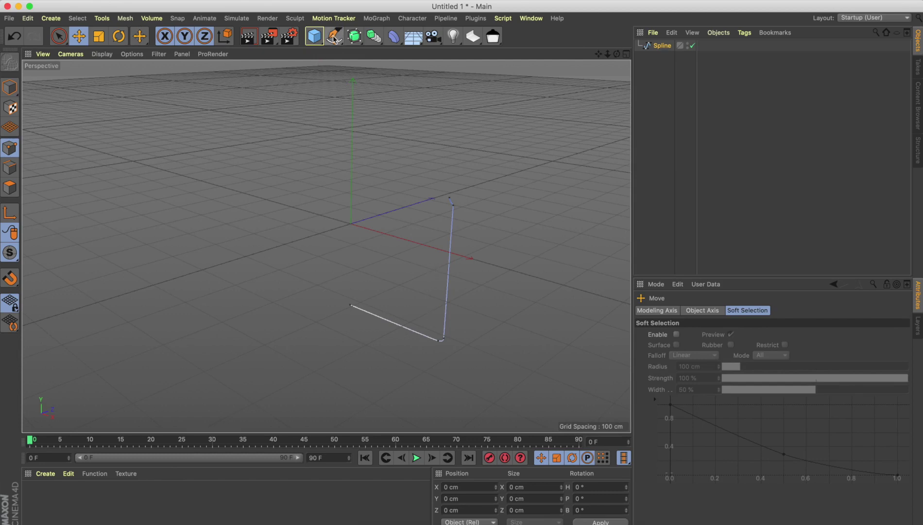
{"action": "left_click_drag", "start_coordinate": [362, 41], "coordinate": [383, 70]}
{"action": "left_click_drag", "start_coordinate": [662, 57], "coordinate": [656, 50]}
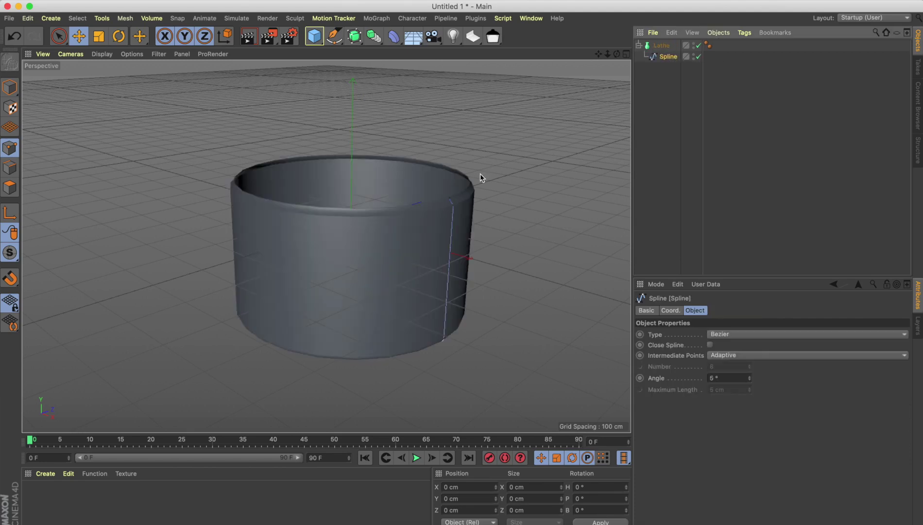
{"action": "mouse_move", "coordinate": [481, 174]}
{"action": "left_mouse_down", "text": "alt"}
{"action": "mouse_move", "coordinate": [478, 216]}
{"action": "mouse_move", "coordinate": [484, 171]}
{"action": "mouse_move", "coordinate": [517, 170]}
{"action": "mouse_move", "coordinate": [461, 172]}
{"action": "left_mouse_up", "text": "alt"}
Scale the Lathe cup down uniformly and raise it to a Y position of about 153.5 cm
{"action": "left_click", "coordinate": [668, 47]}
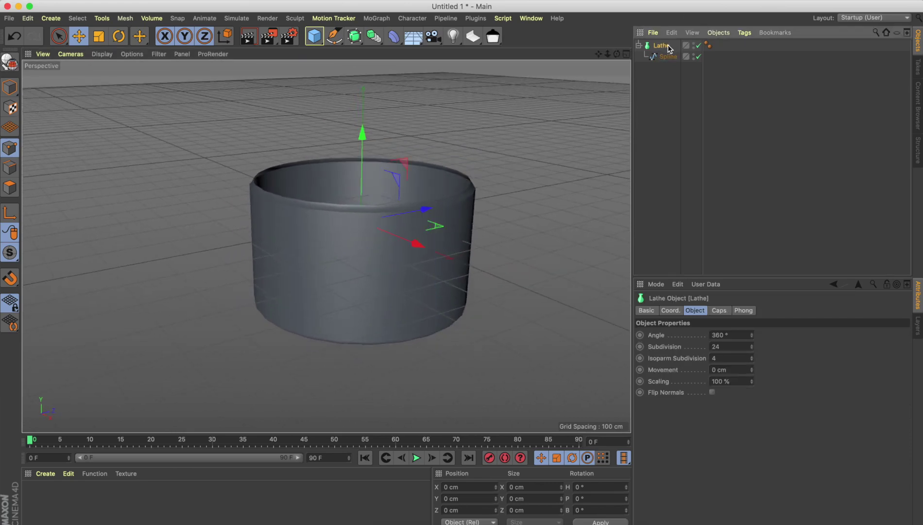
{"action": "left_click", "coordinate": [98, 36]}
{"action": "left_click_drag", "start_coordinate": [528, 181], "coordinate": [430, 220]}
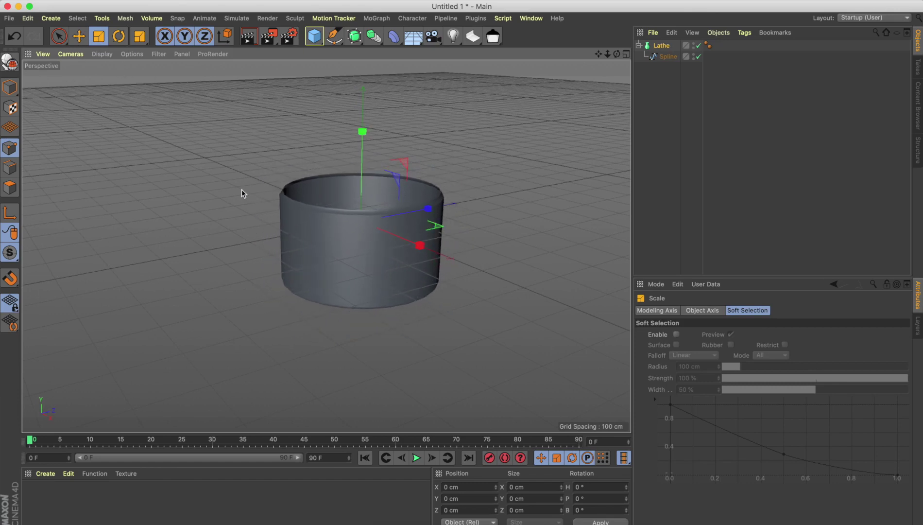
{"action": "key", "text": "e"}
{"action": "scroll", "coordinate": [326, 212], "scroll_direction": "up", "scroll_amount": 4}
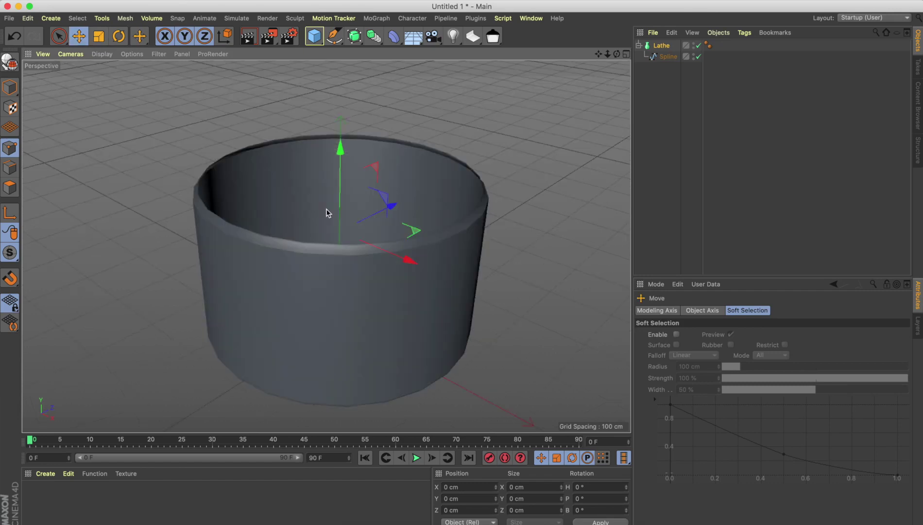
Stretch the Lathe cup to a Y scale of 1.27 and raise it to a Y position of about 197.9 cm
{"action": "left_click", "coordinate": [660, 47]}
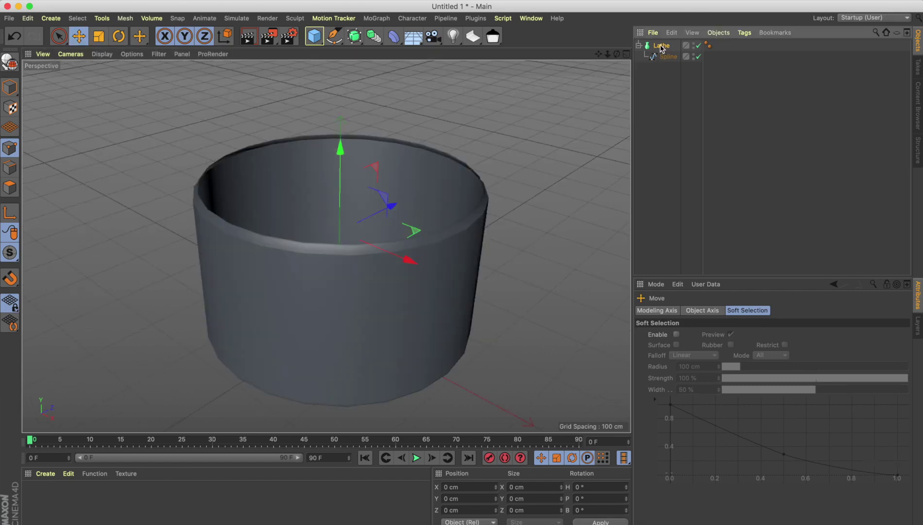
{"action": "left_click", "coordinate": [667, 311]}
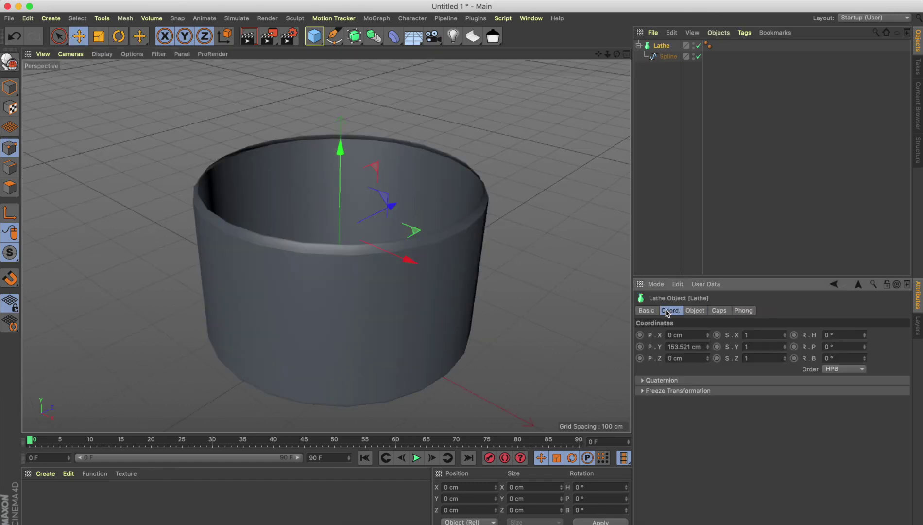
{"action": "left_click_drag", "start_coordinate": [786, 345], "coordinate": [785, 319]}
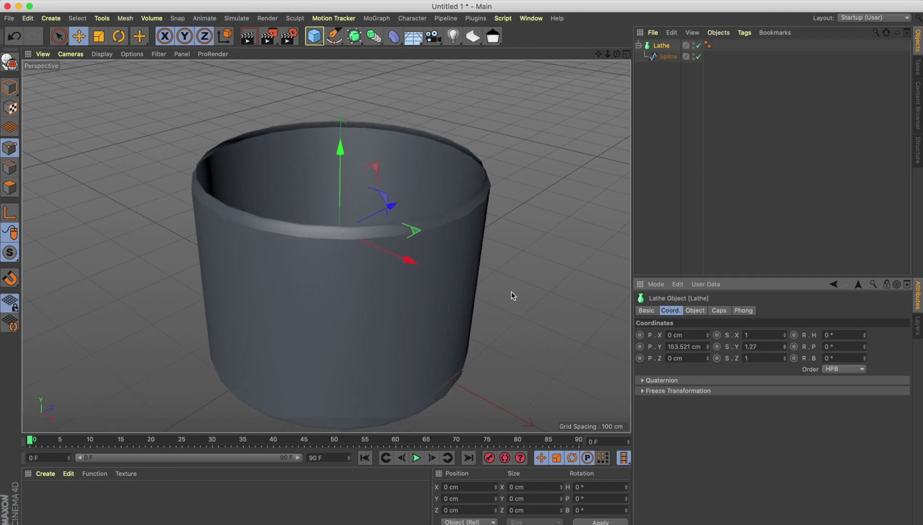
{"action": "scroll", "coordinate": [512, 296], "scroll_direction": "down", "scroll_amount": 2}
{"action": "left_click_drag", "start_coordinate": [383, 153], "coordinate": [230, 266]}
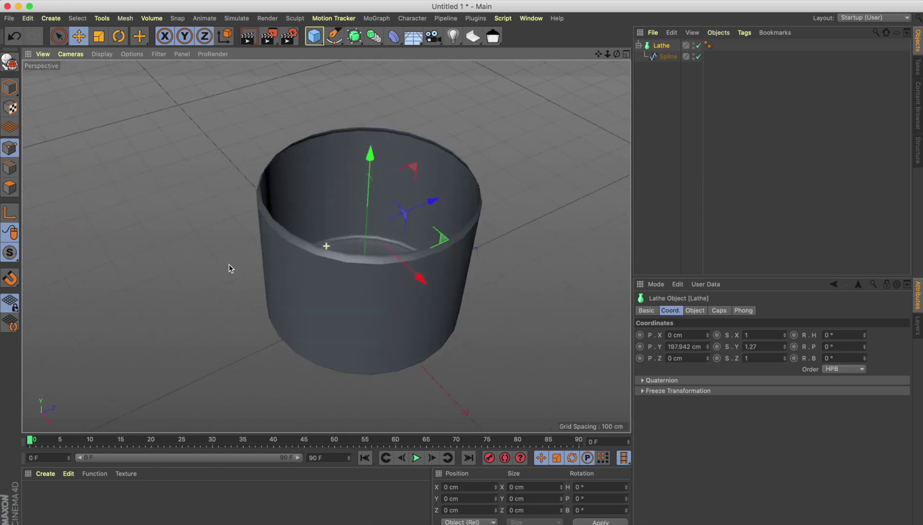
Set the Lathe object's Subdivision to 40
{"action": "scroll", "coordinate": [228, 264], "scroll_direction": "up", "scroll_amount": 5}
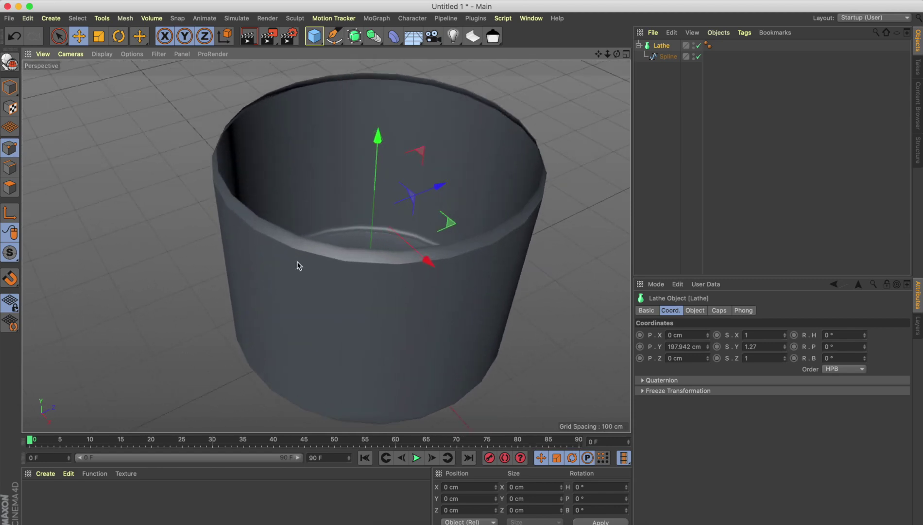
{"action": "left_click_drag", "start_coordinate": [545, 195], "coordinate": [533, 196], "text": "alt"}
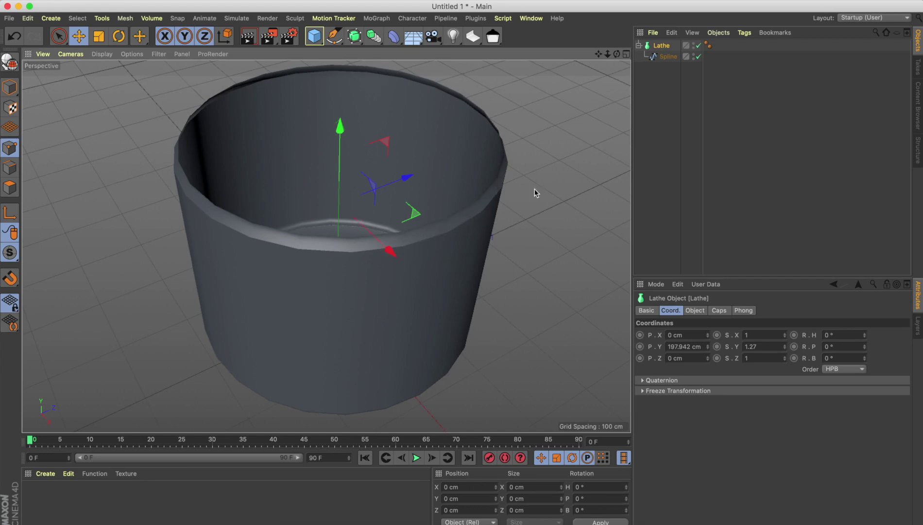
{"action": "left_click", "coordinate": [701, 315]}
{"action": "double_click", "coordinate": [724, 344]}
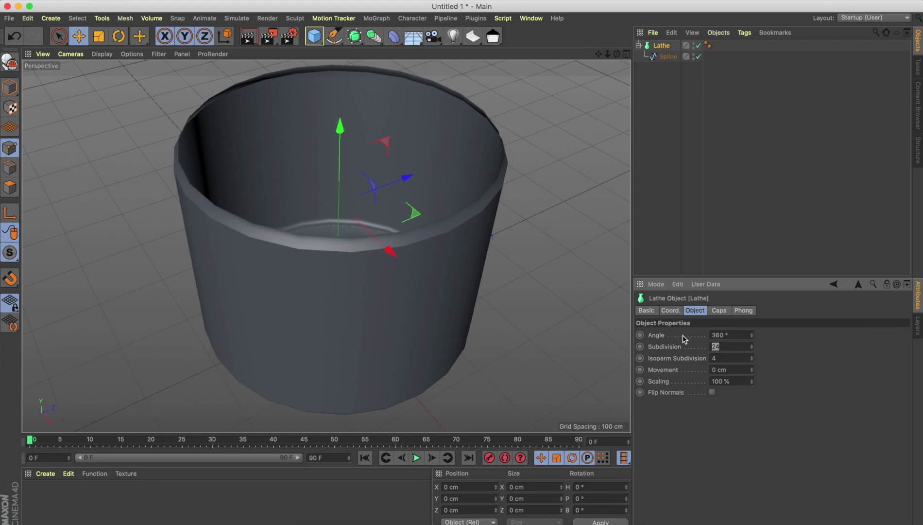
{"action": "type", "text": "40"}
{"action": "key", "text": "Return"}
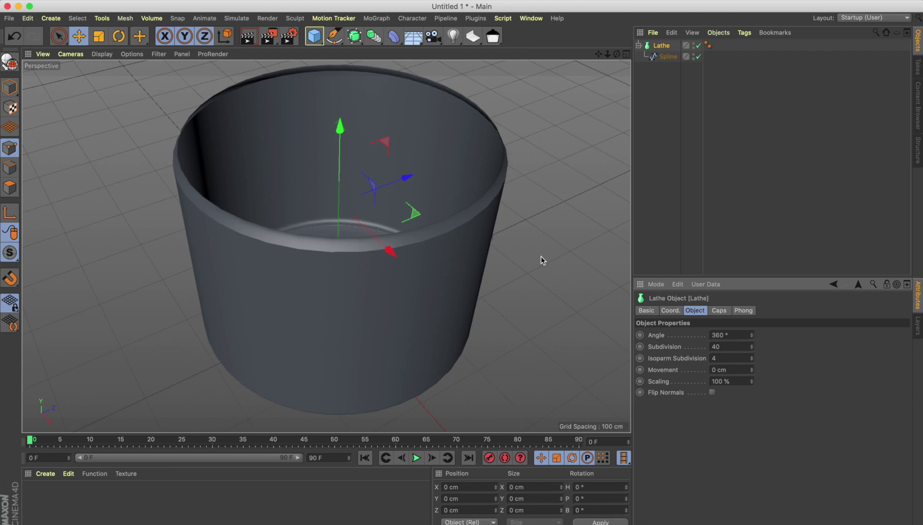
Add a Cloth Surface object and nest the Lathe under it
{"action": "mouse_move", "coordinate": [541, 256]}
{"action": "left_mouse_down", "text": "alt"}
{"action": "mouse_move", "coordinate": [540, 304]}
{"action": "mouse_move", "coordinate": [540, 256]}
{"action": "left_mouse_up", "text": "alt"}
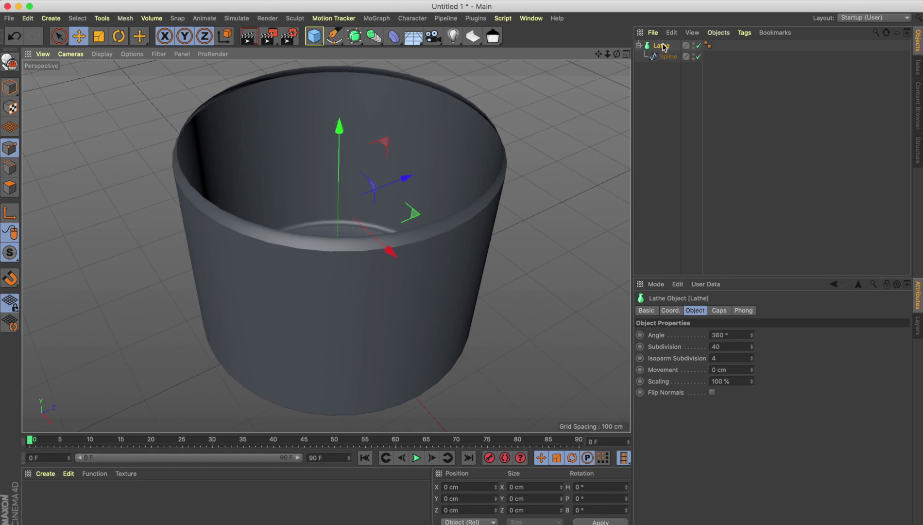
{"action": "left_click", "coordinate": [236, 19]}
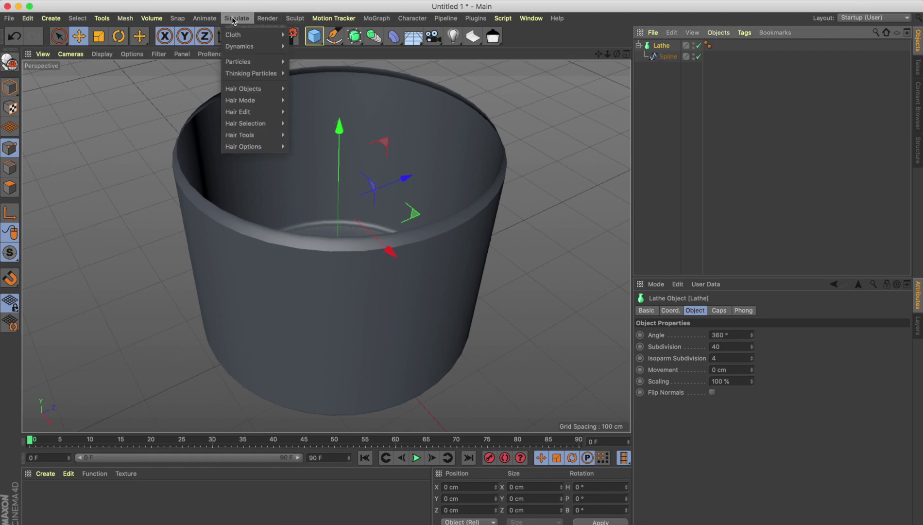
{"action": "mouse_move", "coordinate": [232, 47]}
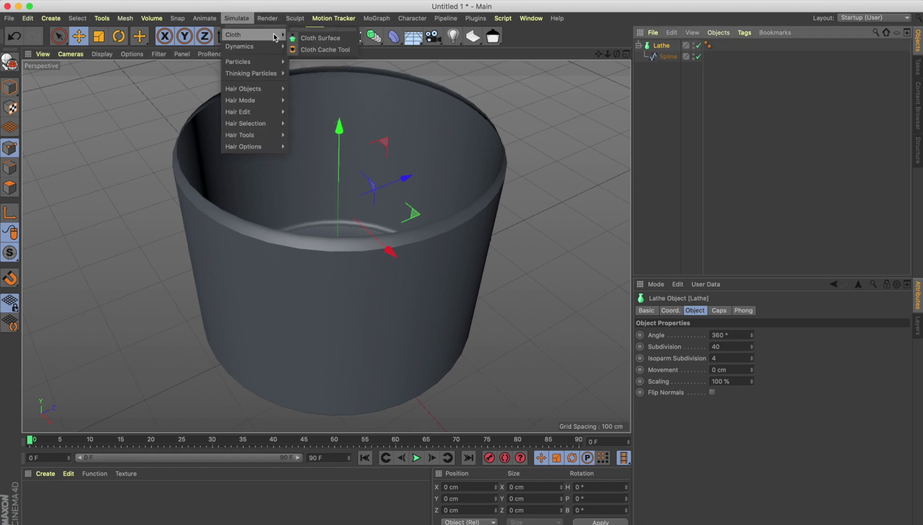
{"action": "left_click", "coordinate": [316, 38]}
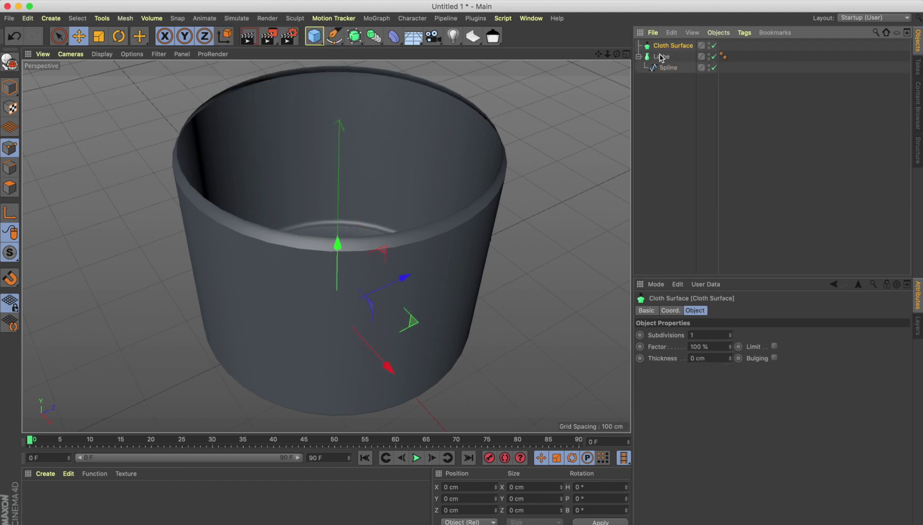
{"action": "left_click_drag", "start_coordinate": [660, 60], "coordinate": [665, 50]}
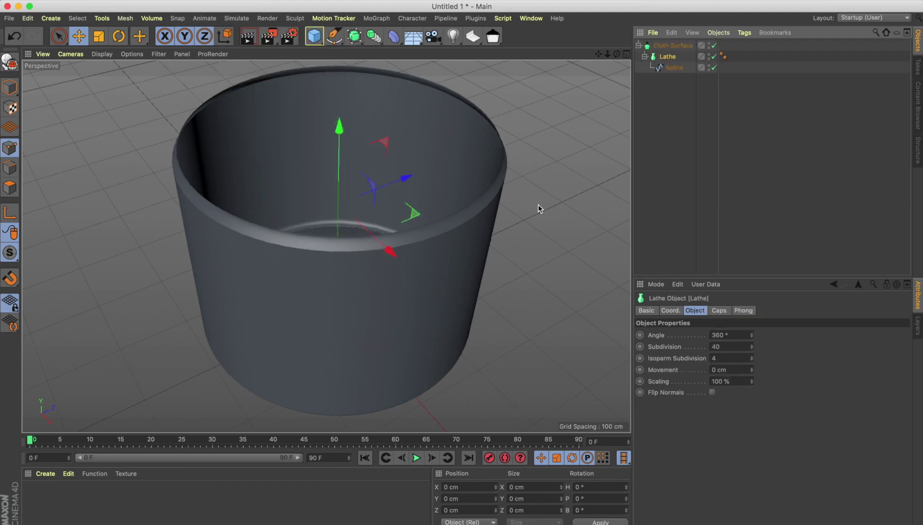
Set the Cloth Surface thickness to 7 cm to give the cup solid walls
{"action": "scroll", "coordinate": [532, 243], "scroll_direction": "up", "scroll_amount": 10}
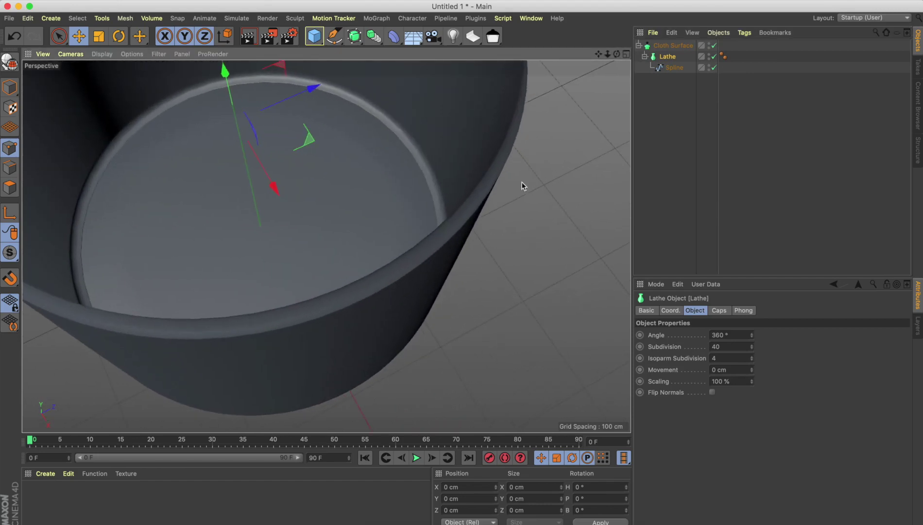
{"action": "left_click", "coordinate": [674, 43]}
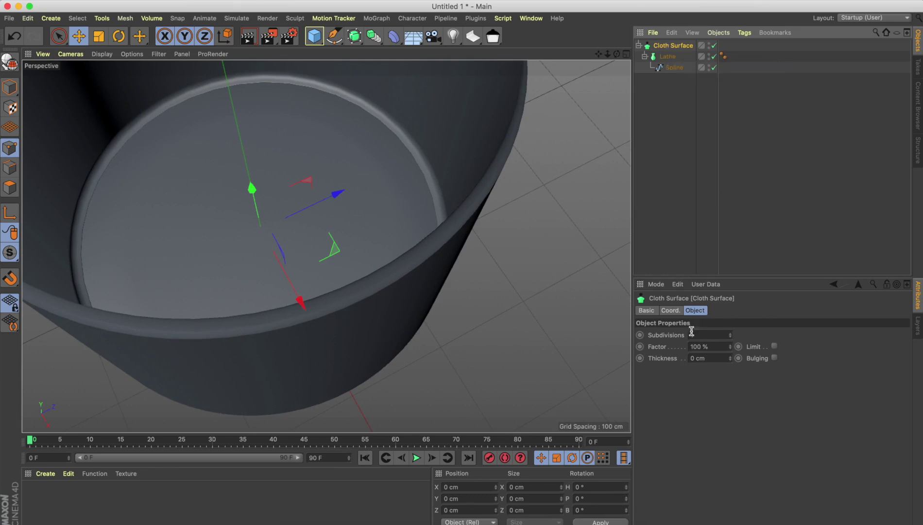
{"action": "left_click_drag", "start_coordinate": [730, 358], "coordinate": [731, 346]}
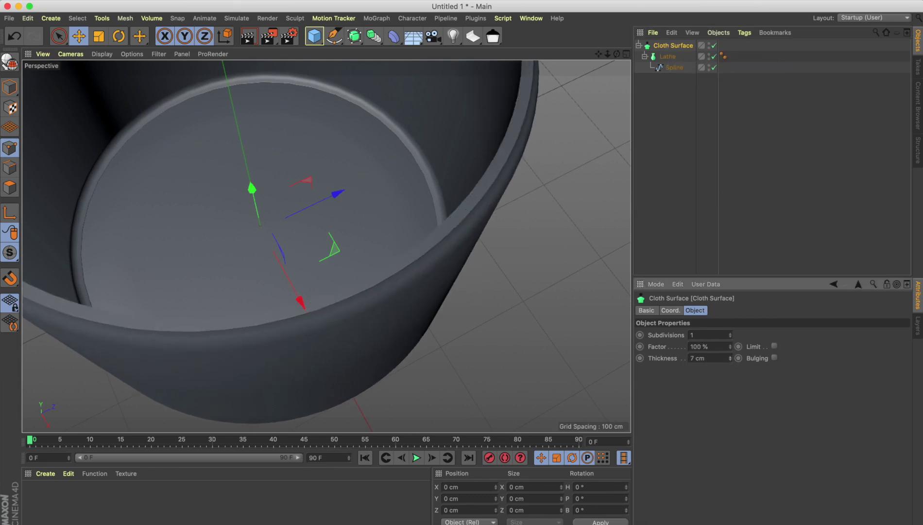
{"action": "left_click_drag", "start_coordinate": [549, 344], "coordinate": [537, 286], "text": "alt"}
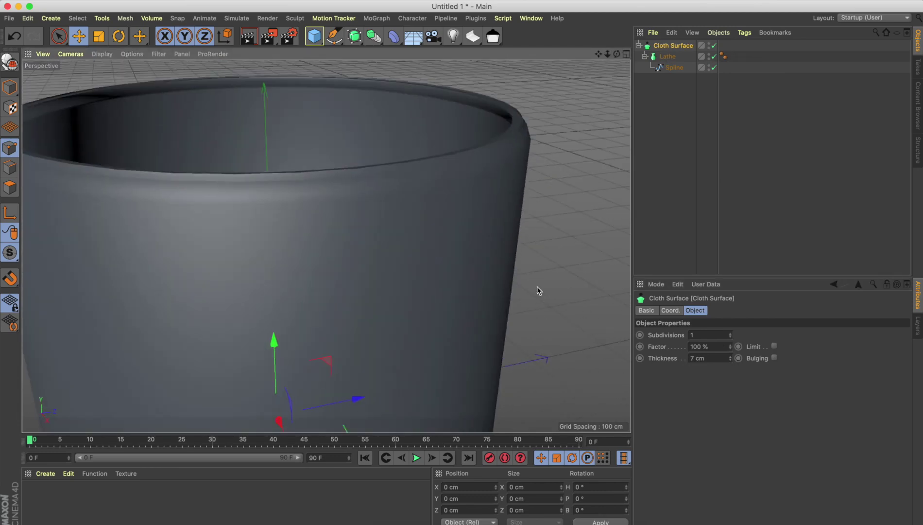
{"action": "scroll", "coordinate": [515, 315], "scroll_direction": "down", "scroll_amount": 10}
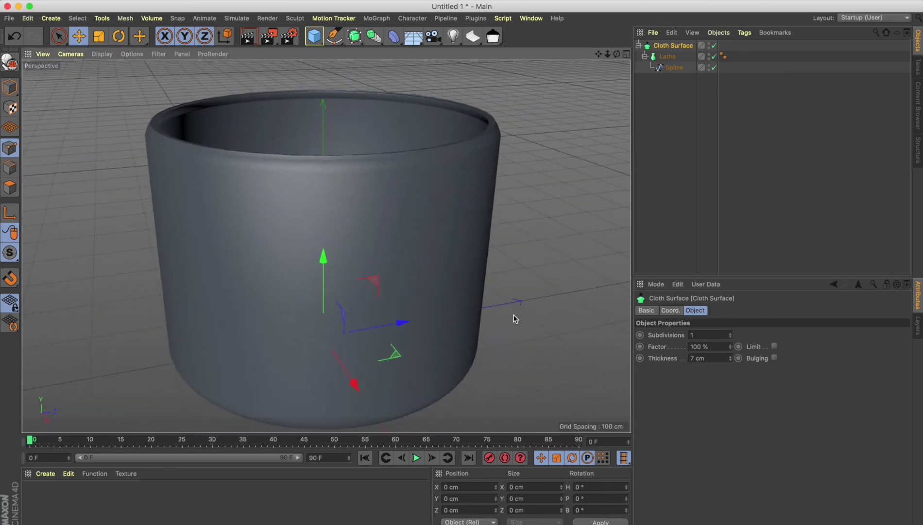
{"action": "scroll", "coordinate": [513, 317], "scroll_direction": "down", "scroll_amount": 2}
{"action": "scroll", "coordinate": [523, 317], "scroll_direction": "up", "scroll_amount": 2}
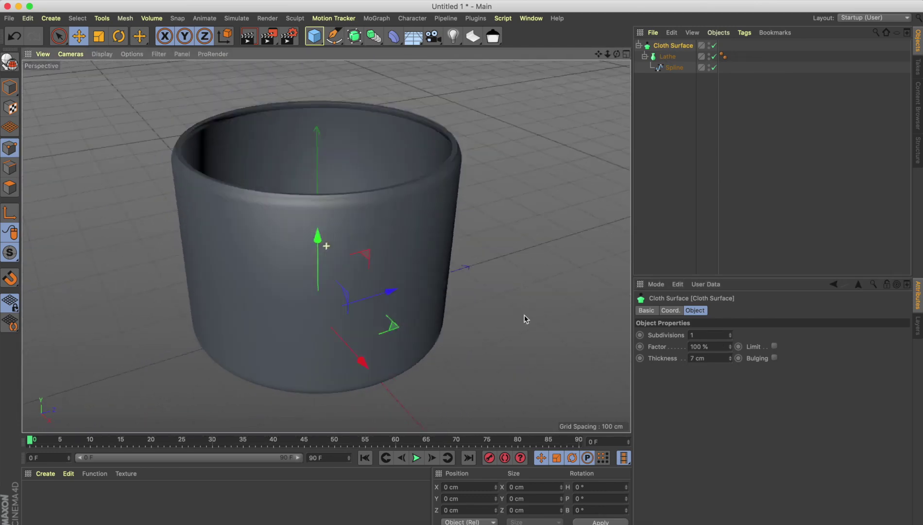
{"action": "scroll", "coordinate": [524, 314], "scroll_direction": "down", "scroll_amount": 3}
{"action": "scroll", "coordinate": [523, 315], "scroll_direction": "up", "scroll_amount": 1}
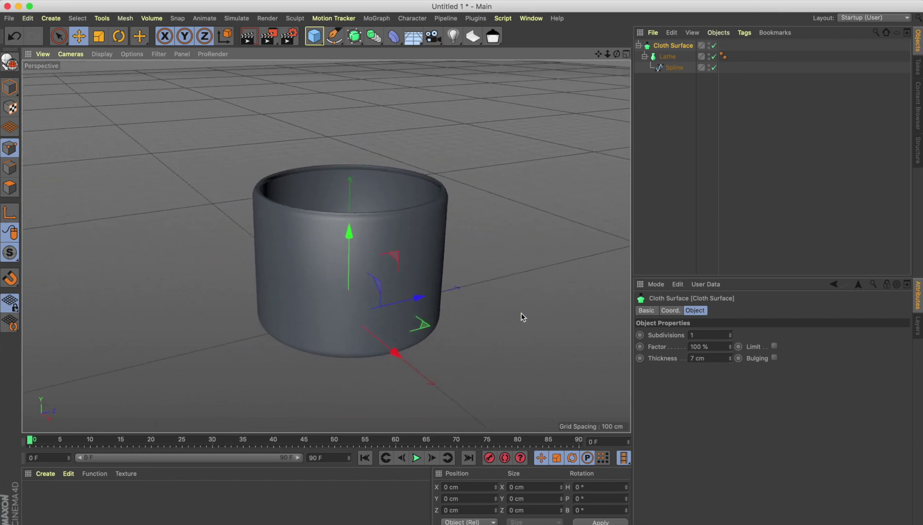
Collapse the Cloth Surface hierarchy in the object list
{"action": "left_click", "coordinate": [639, 45]}
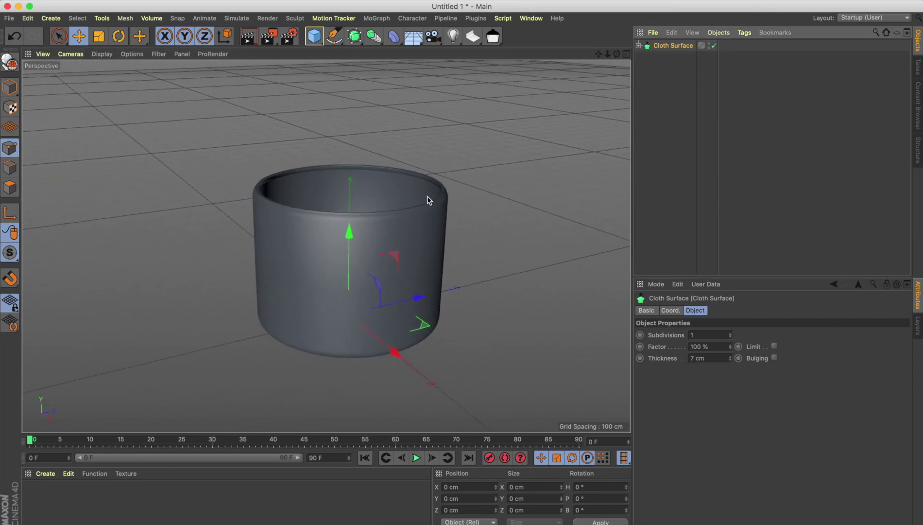
{"action": "scroll", "coordinate": [505, 220], "scroll_direction": "down", "scroll_amount": 2}
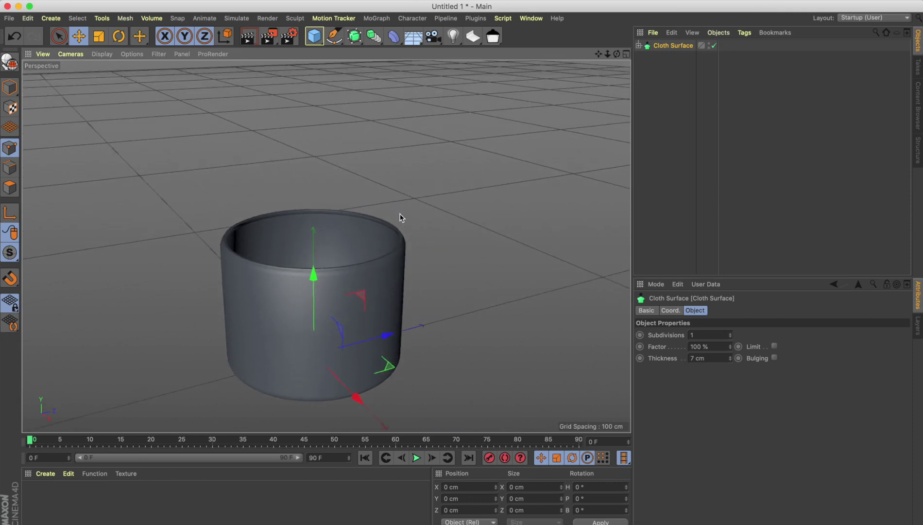
{"action": "mouse_move", "coordinate": [316, 288]}
{"action": "left_mouse_down"}
{"action": "mouse_move", "coordinate": [315, 272]}
{"action": "mouse_move", "coordinate": [316, 287]}
{"action": "left_mouse_up"}
{"action": "scroll", "coordinate": [463, 264], "scroll_direction": "down", "scroll_amount": 1}
{"action": "scroll", "coordinate": [463, 264], "scroll_direction": "down", "scroll_amount": 1}
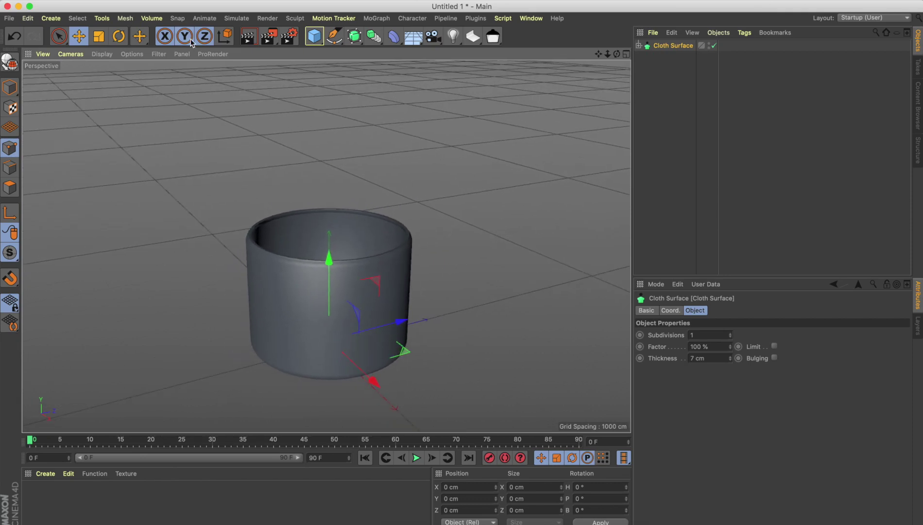
Add a Cylinder and, in the Top view, scale it to the cup's outer rim, with a radius of about 200.2 cm
{"action": "left_click", "coordinate": [627, 54]}
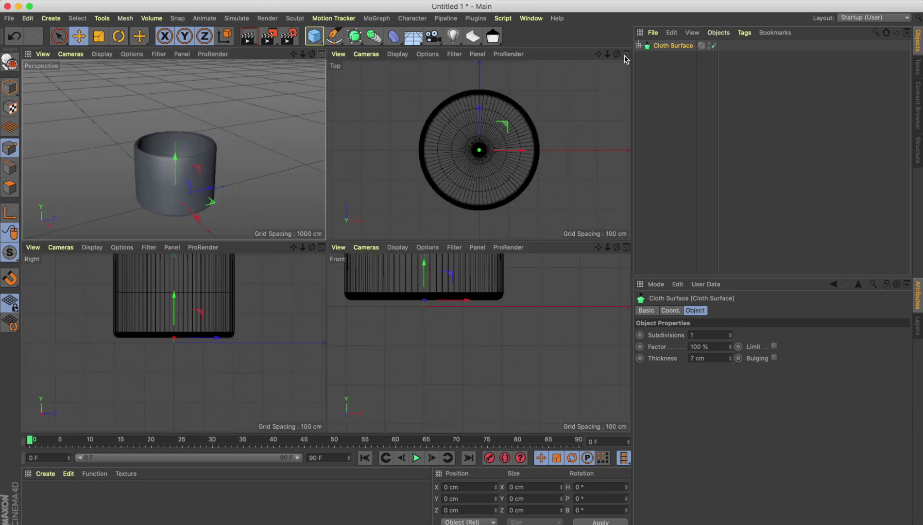
{"action": "key", "text": "h"}
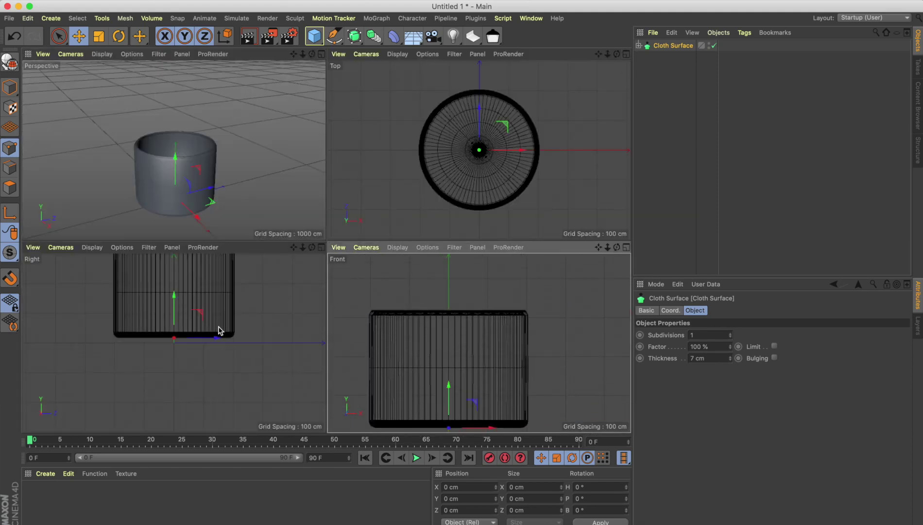
{"action": "key", "text": "h"}
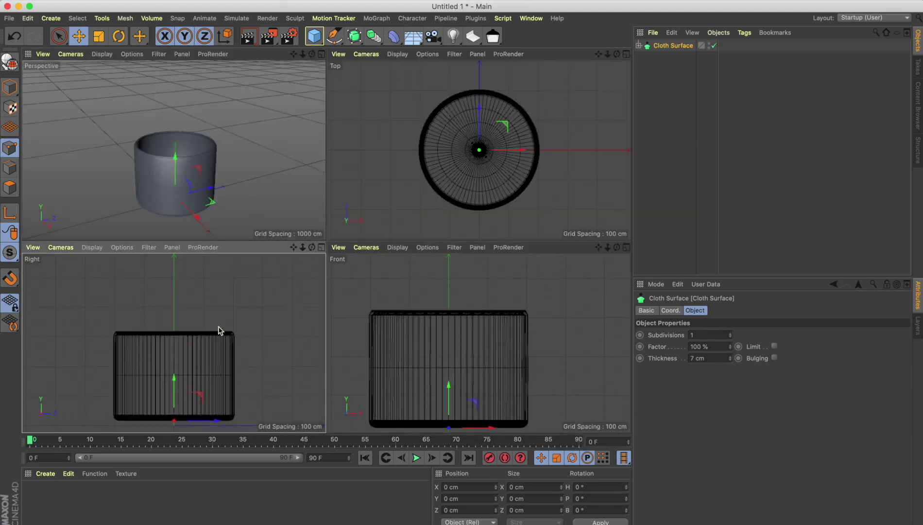
{"action": "left_click", "coordinate": [626, 54]}
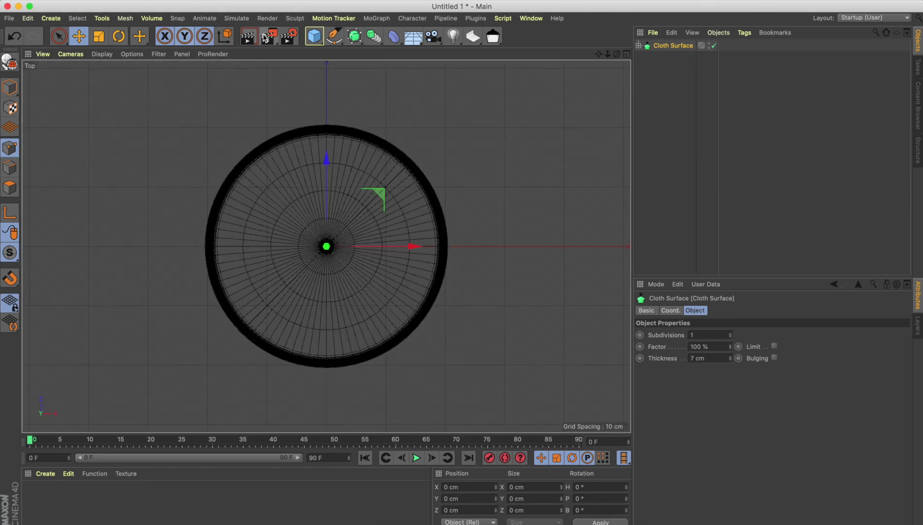
{"action": "left_click", "coordinate": [312, 38]}
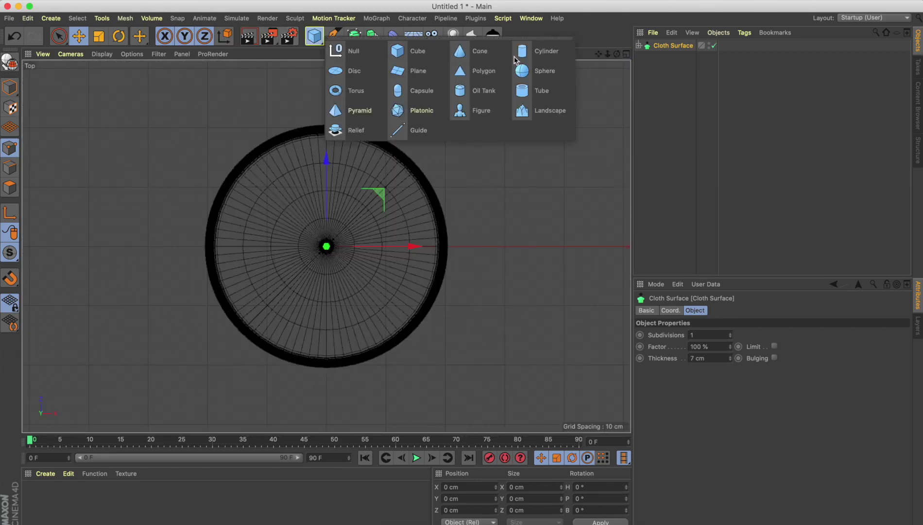
{"action": "left_click", "coordinate": [519, 53]}
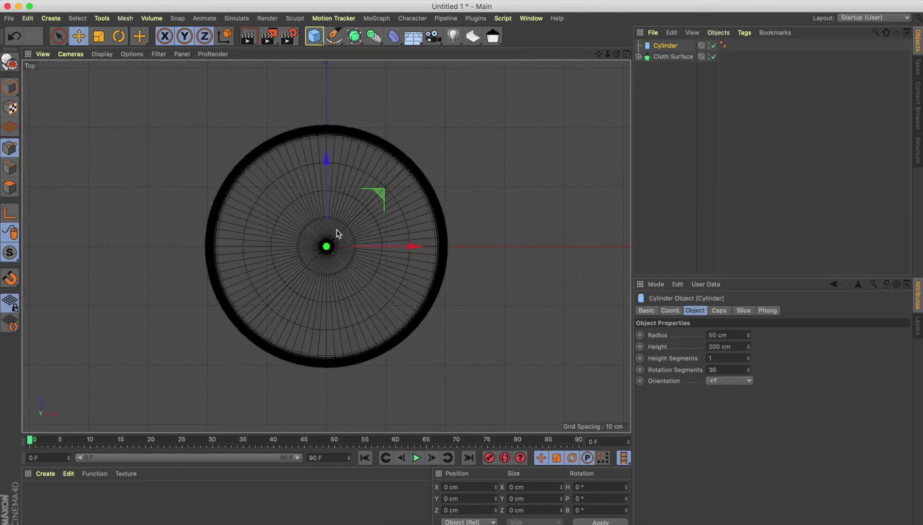
{"action": "left_click", "coordinate": [99, 37]}
{"action": "mouse_move", "coordinate": [445, 268]}
{"action": "left_mouse_down"}
{"action": "mouse_move", "coordinate": [555, 267]}
{"action": "mouse_move", "coordinate": [445, 268]}
{"action": "left_mouse_up"}
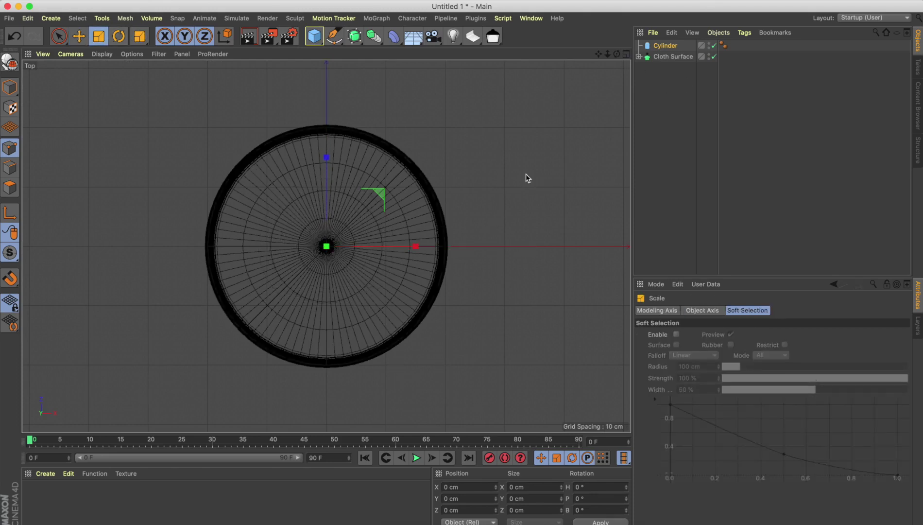
Flatten the Cylinder in the Perspective view by reducing its Y scale to 0.12
{"action": "left_click", "coordinate": [627, 56]}
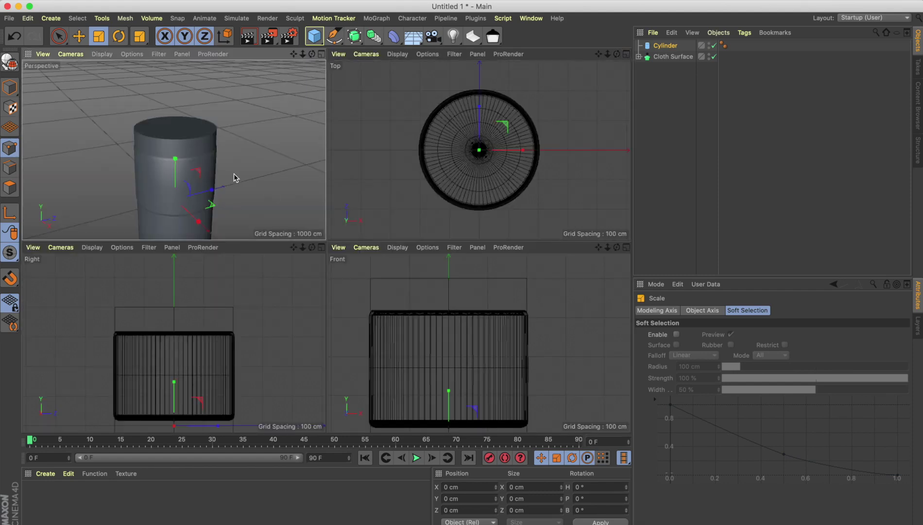
{"action": "left_click", "coordinate": [322, 54]}
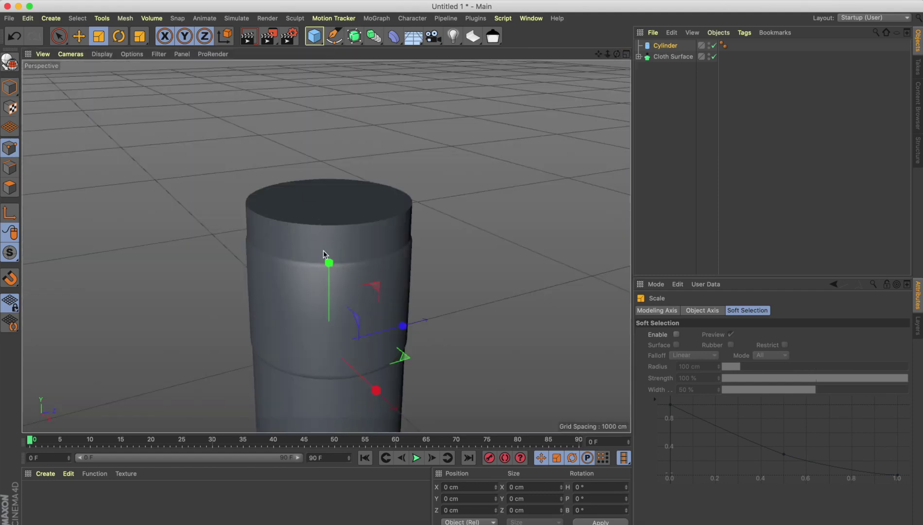
{"action": "left_click", "coordinate": [667, 49]}
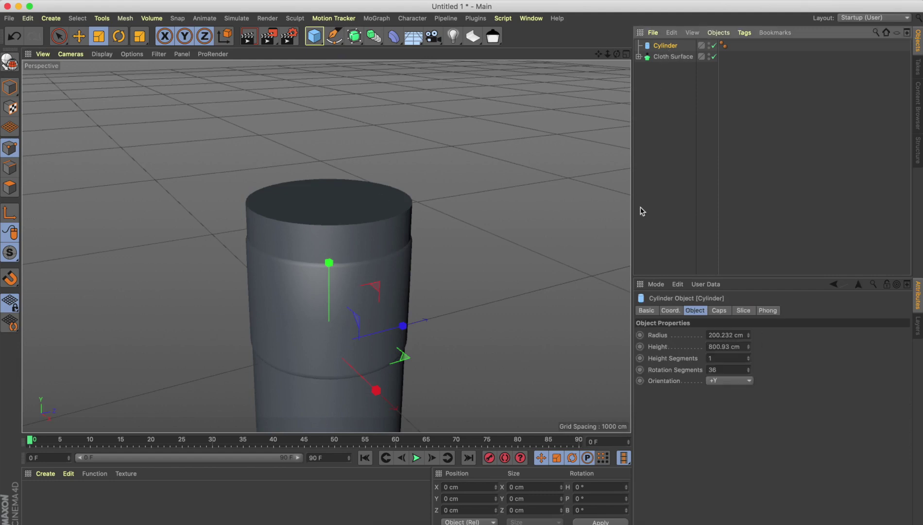
{"action": "left_click", "coordinate": [670, 310]}
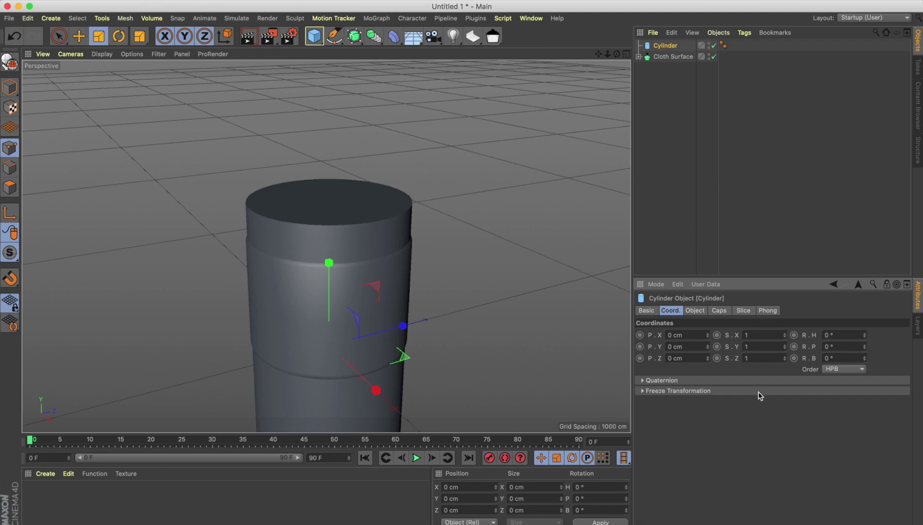
{"action": "left_click", "coordinate": [768, 347]}
{"action": "type", "text": "-0.09"}
{"action": "key", "text": "Return"}
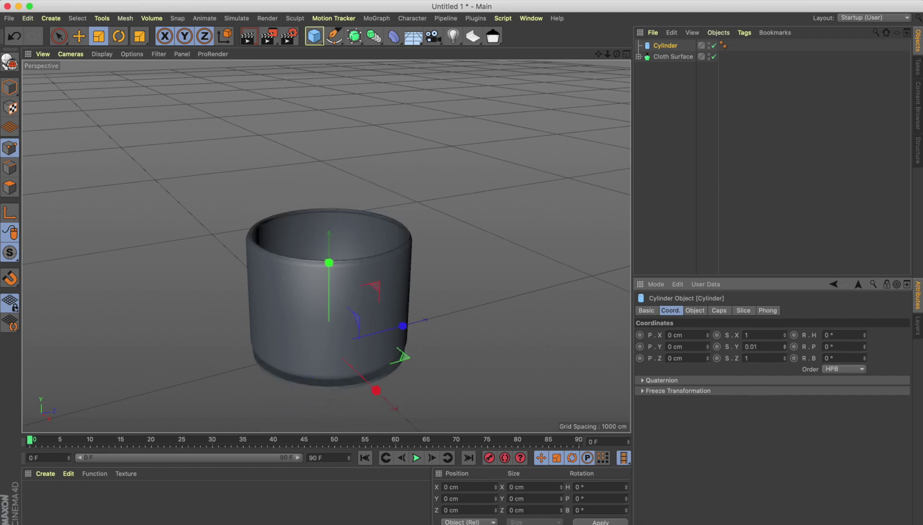
Raise the flattened Cylinder onto the cup's rim at a Y position of about 350.7 cm and set its Y scale to 0.08
{"action": "key", "text": "e"}
{"action": "left_click_drag", "start_coordinate": [326, 262], "coordinate": [329, 132]}
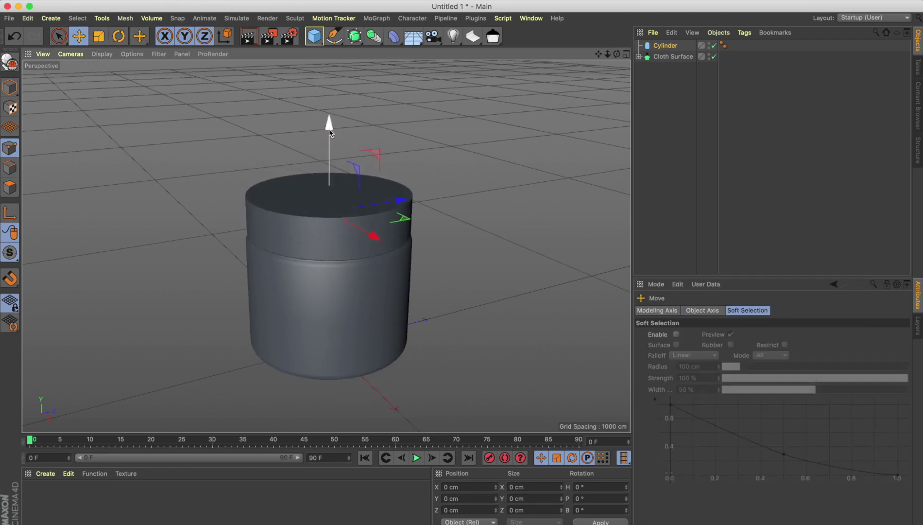
{"action": "left_click", "coordinate": [665, 45]}
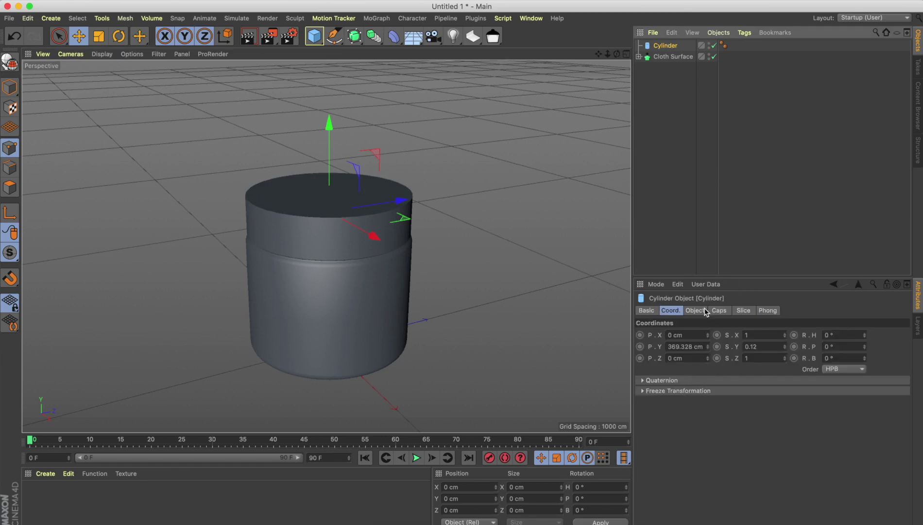
{"action": "left_click_drag", "start_coordinate": [786, 351], "coordinate": [786, 351]}
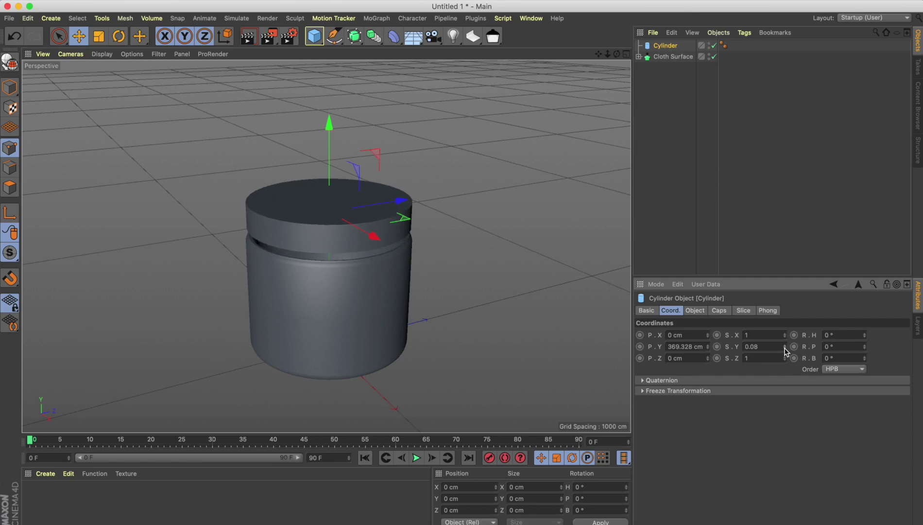
{"action": "left_click_drag", "start_coordinate": [474, 272], "coordinate": [428, 237], "text": "alt"}
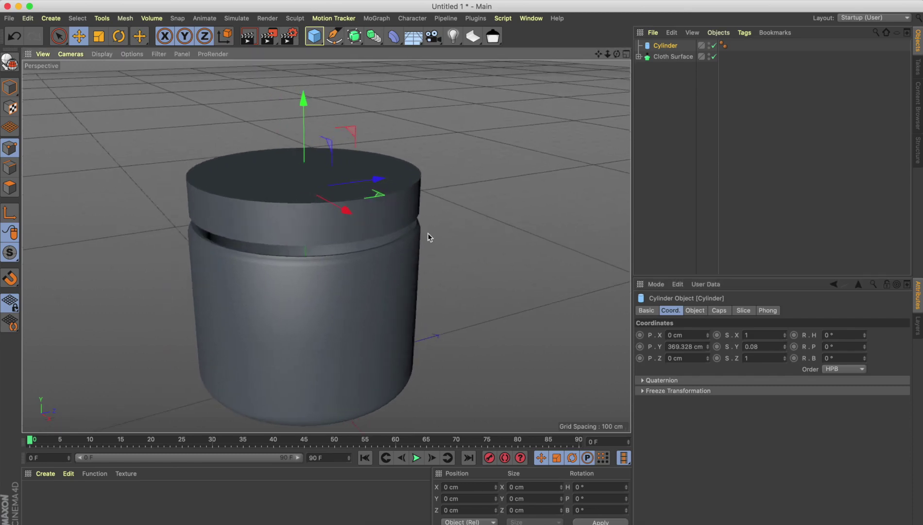
{"action": "left_click_drag", "start_coordinate": [308, 121], "coordinate": [304, 129]}
{"action": "left_click_drag", "start_coordinate": [418, 103], "coordinate": [352, 146], "text": "alt"}
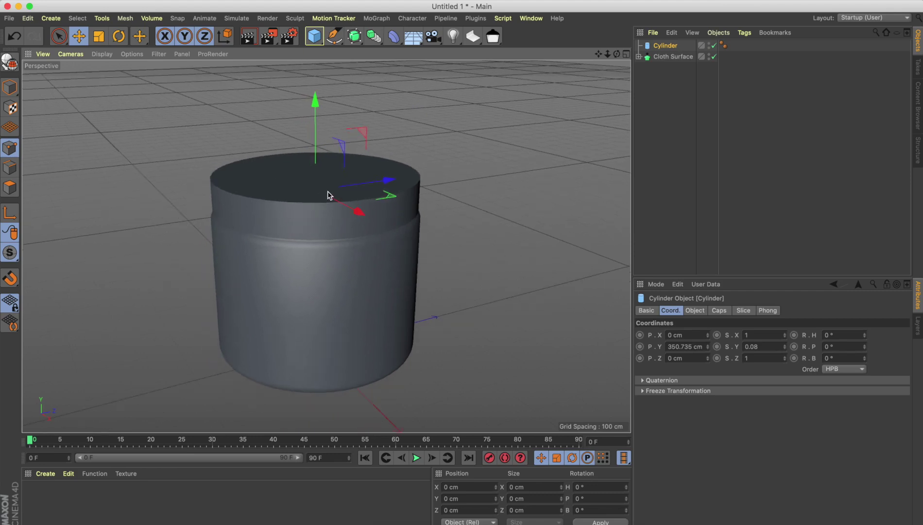
Switch the Perspective view's display mode to Gouraud Shading (Lines)
{"action": "scroll", "coordinate": [278, 200], "scroll_direction": "up", "scroll_amount": 4}
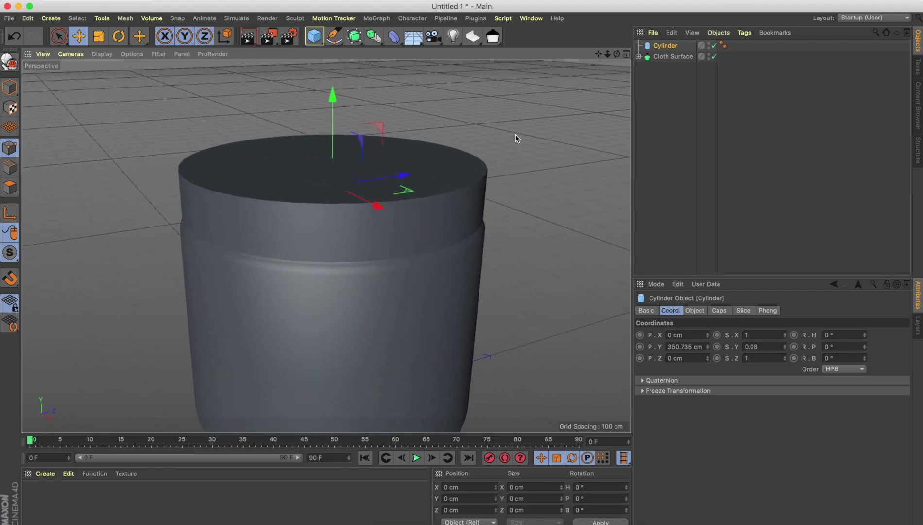
{"action": "scroll", "coordinate": [511, 166], "scroll_direction": "up", "scroll_amount": 3}
{"action": "scroll", "coordinate": [511, 161], "scroll_direction": "down", "scroll_amount": 4}
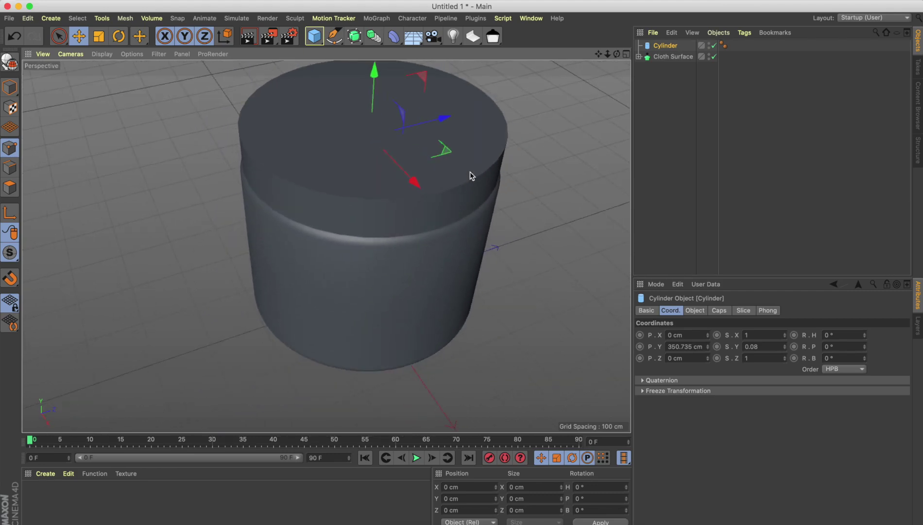
{"action": "scroll", "coordinate": [469, 171], "scroll_direction": "up", "scroll_amount": 1}
{"action": "scroll", "coordinate": [399, 199], "scroll_direction": "up", "scroll_amount": 4}
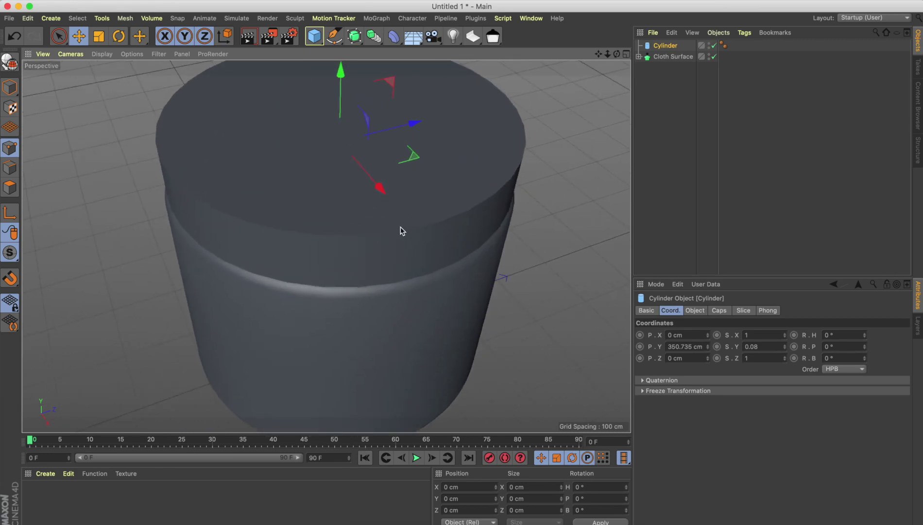
{"action": "scroll", "coordinate": [401, 231], "scroll_direction": "up", "scroll_amount": 1}
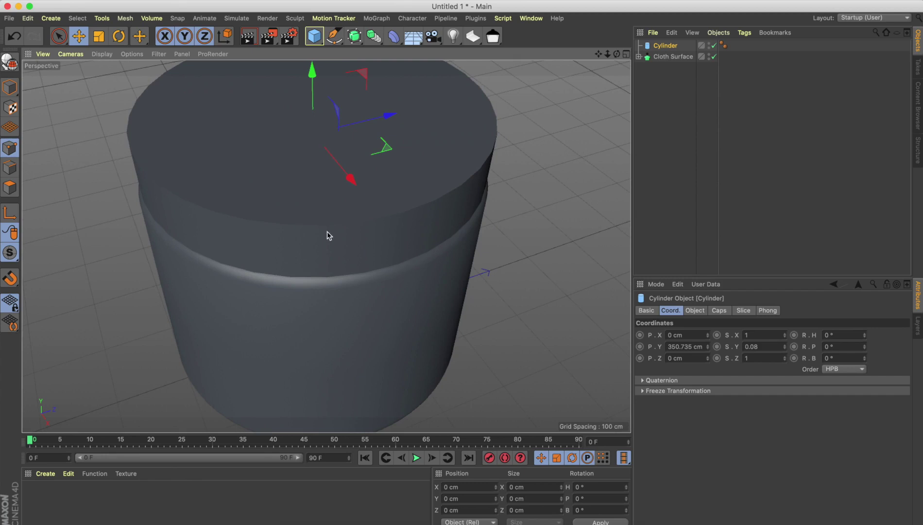
{"action": "left_click", "coordinate": [102, 54]}
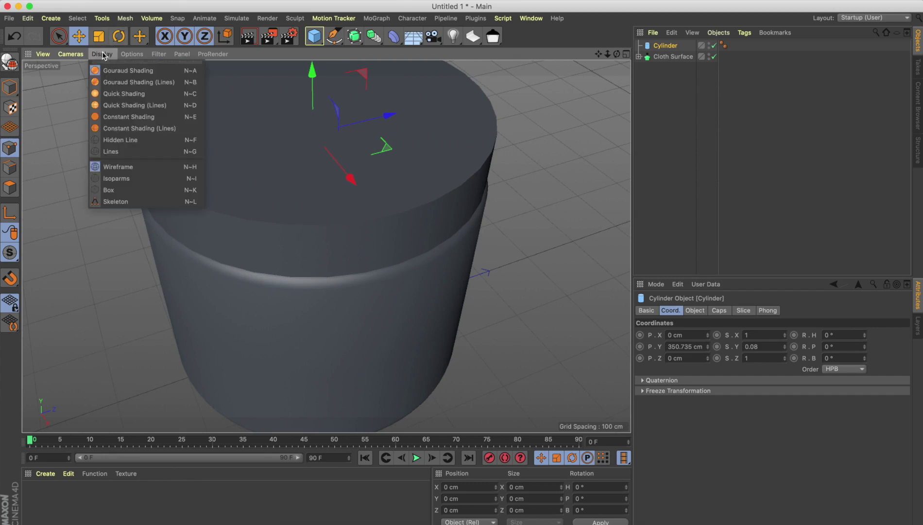
{"action": "left_click", "coordinate": [99, 82]}
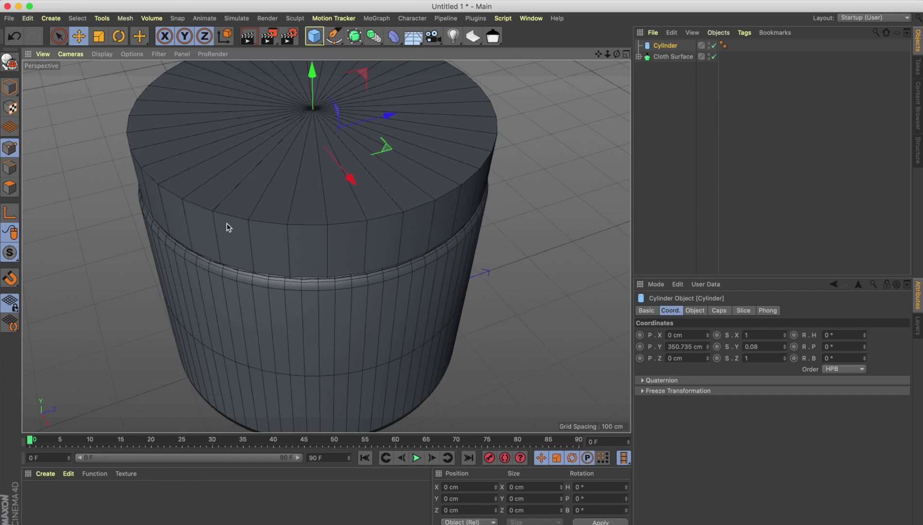
{"action": "scroll", "coordinate": [287, 132], "scroll_direction": "down", "scroll_amount": 2}
{"action": "scroll", "coordinate": [324, 199], "scroll_direction": "up", "scroll_amount": 2}
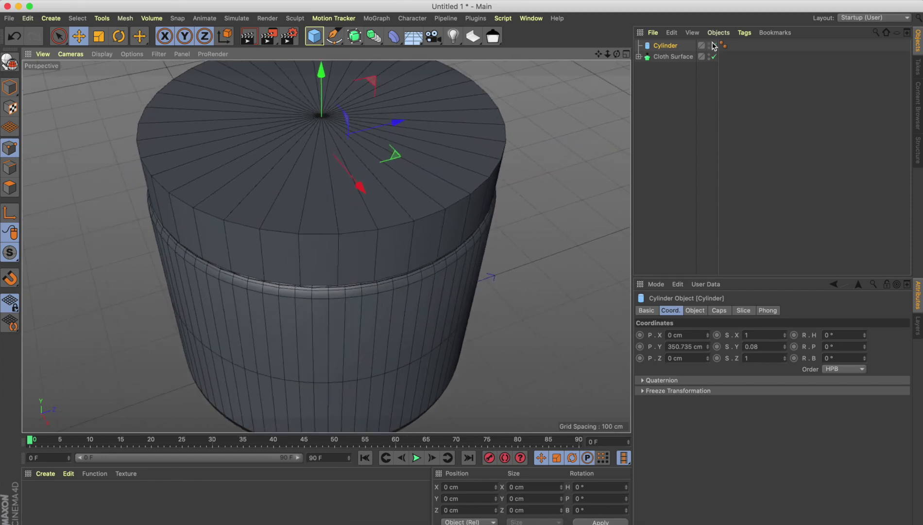
Set the Cylinder's Rotation Segments to 60 and increase its Height Segments
{"action": "left_click", "coordinate": [695, 310]}
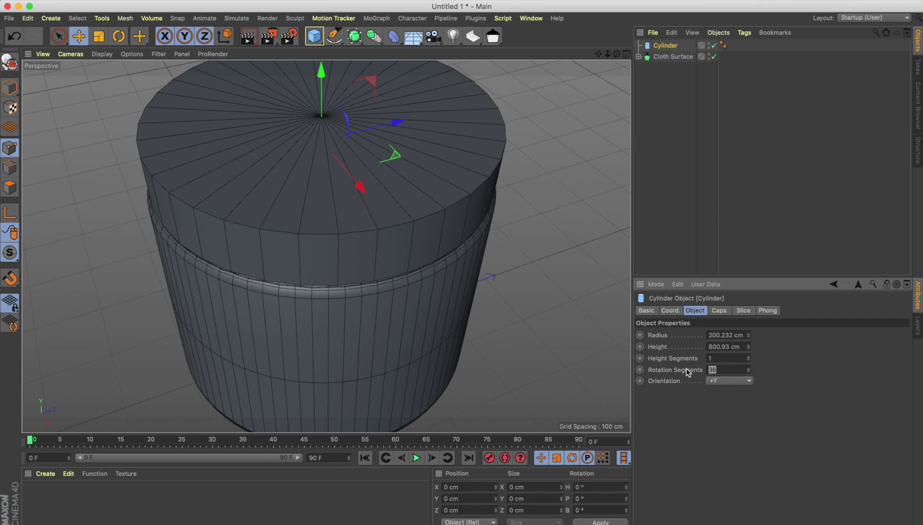
{"action": "type", "text": "40"}
{"action": "key", "text": "Return"}
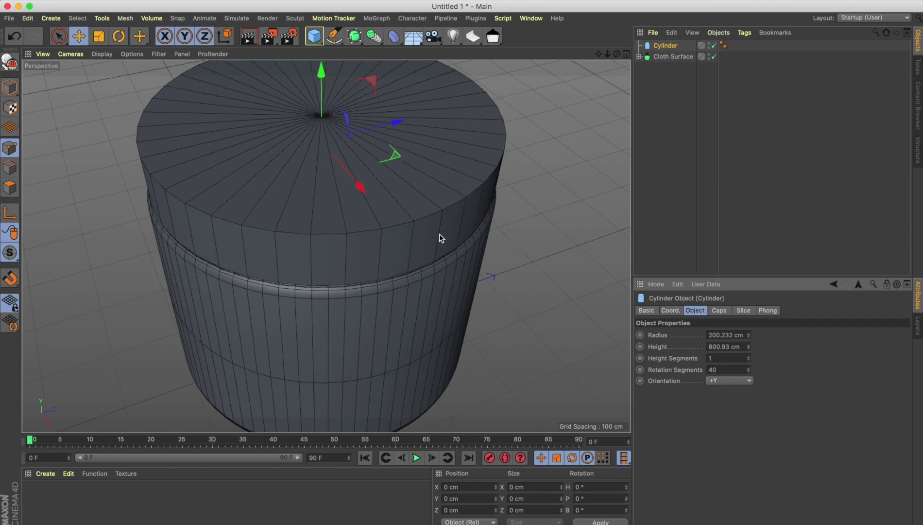
{"action": "double_click", "coordinate": [727, 370]}
{"action": "type", "text": "60"}
{"action": "key", "text": "Return"}
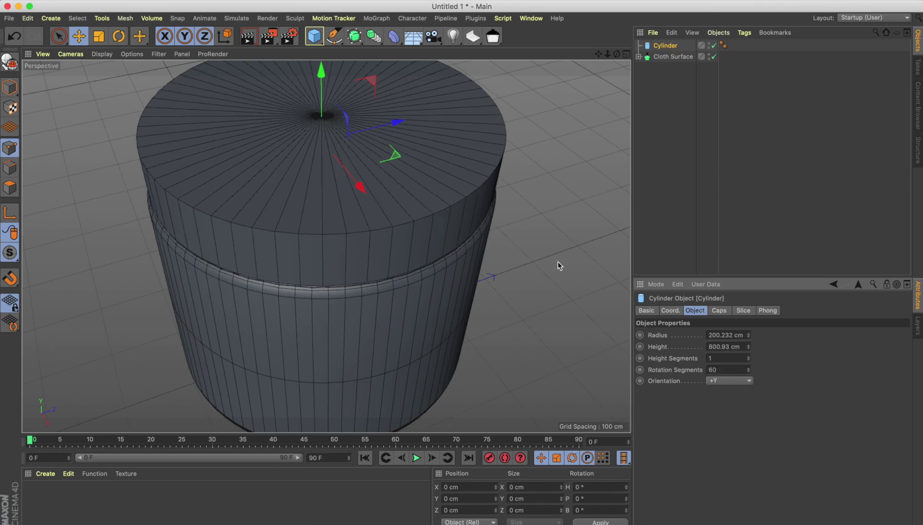
{"action": "double_click", "coordinate": [724, 358]}
{"action": "key", "text": "Return"}
Enable Fillet on the Cylinder's caps to round the lid's edges
{"action": "left_click", "coordinate": [719, 307]}
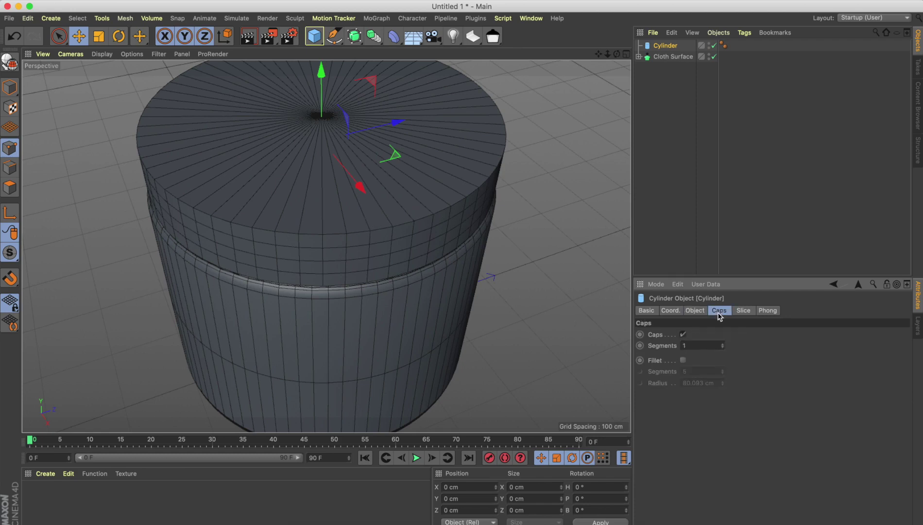
{"action": "left_click", "coordinate": [683, 361]}
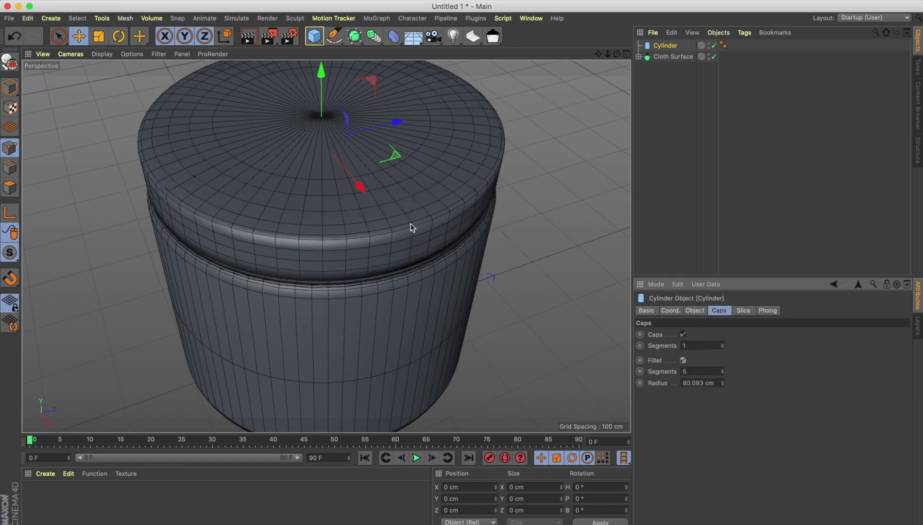
{"action": "left_click_drag", "start_coordinate": [552, 265], "coordinate": [537, 254], "text": "alt"}
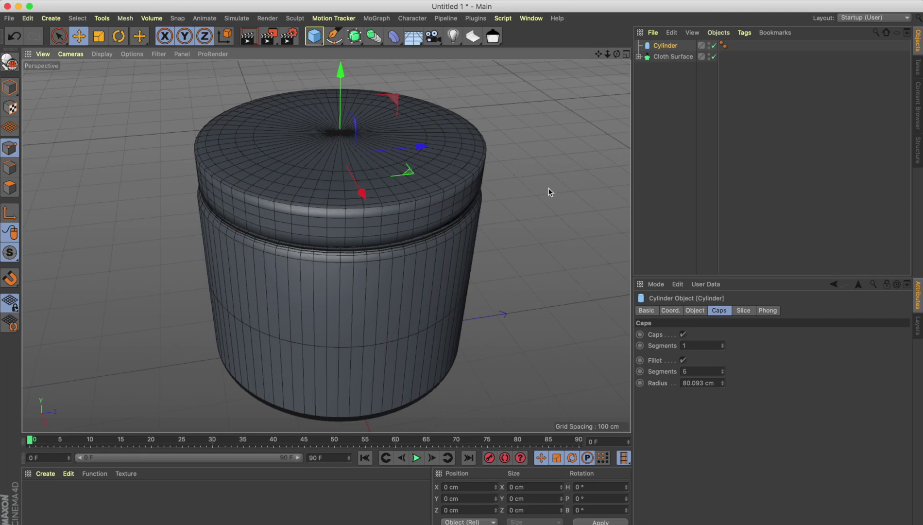
Switch the Perspective view's display mode to Gouraud Shading without lines
{"action": "scroll", "coordinate": [549, 192], "scroll_direction": "down", "scroll_amount": 8}
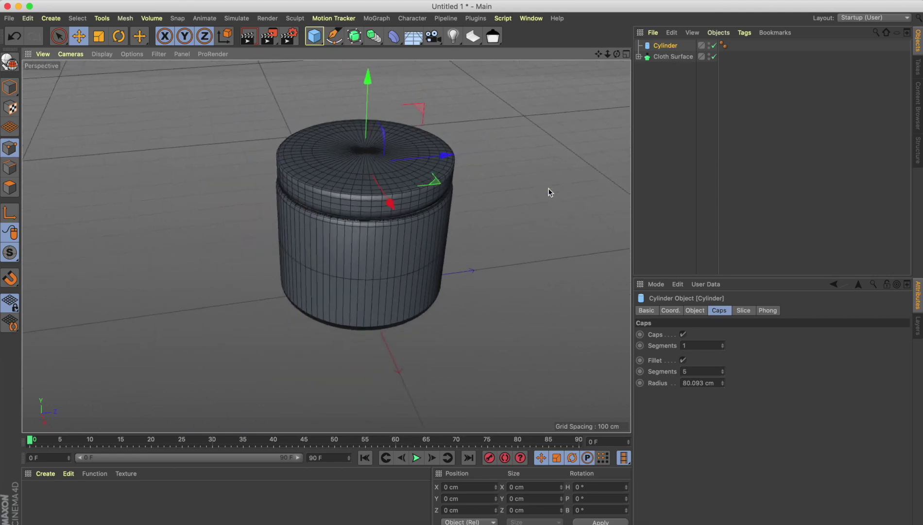
{"action": "middle_click_drag", "start_coordinate": [549, 191], "coordinate": [512, 191], "text": "alt"}
{"action": "left_click", "coordinate": [102, 54]}
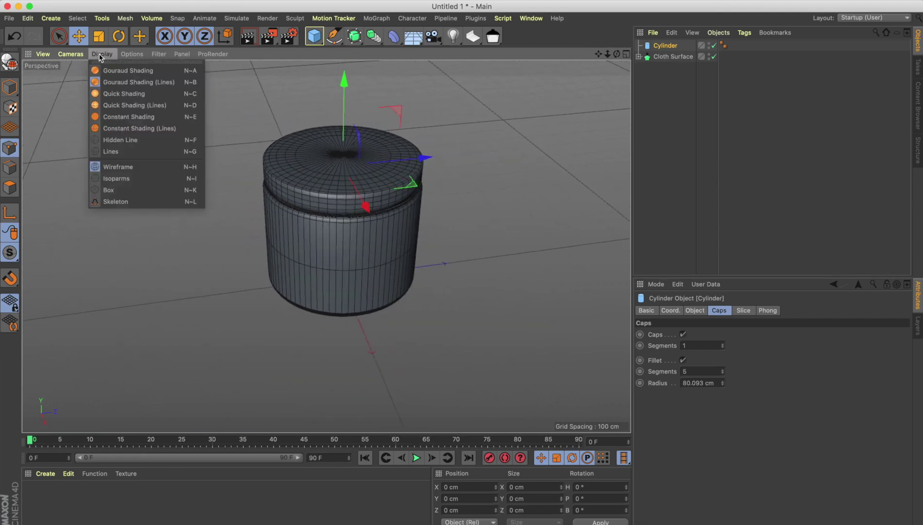
{"action": "left_click", "coordinate": [106, 60]}
{"action": "left_click", "coordinate": [108, 69]}
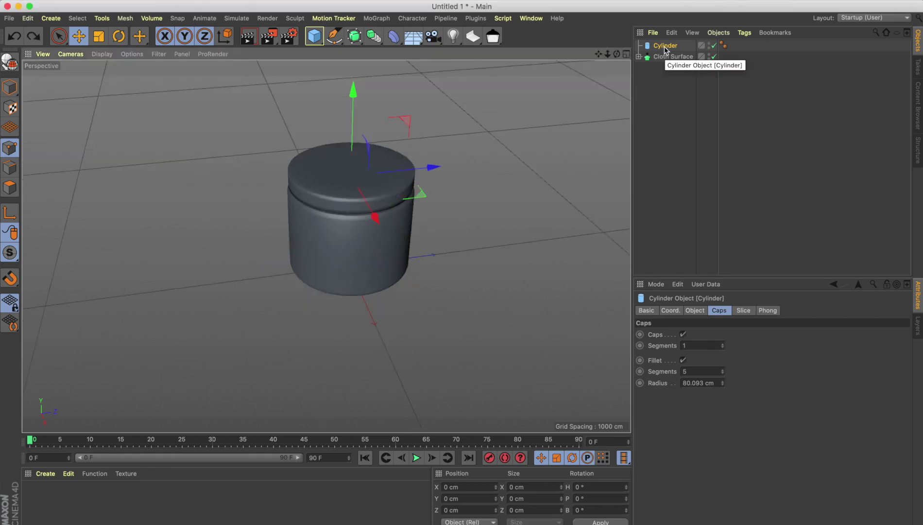
Group the Cylinder and Cloth Surface under a null and rename it Container
{"action": "left_click", "coordinate": [665, 57], "text": "shift"}
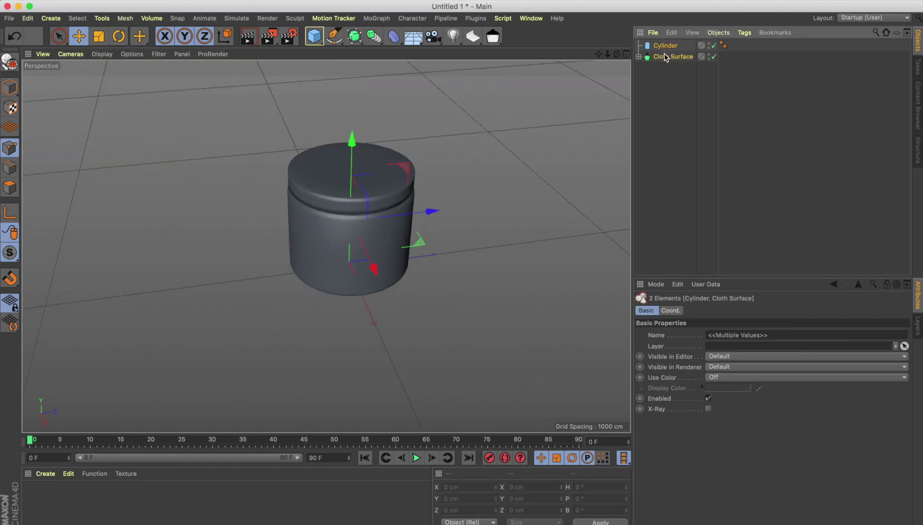
{"action": "left_click", "coordinate": [664, 49]}
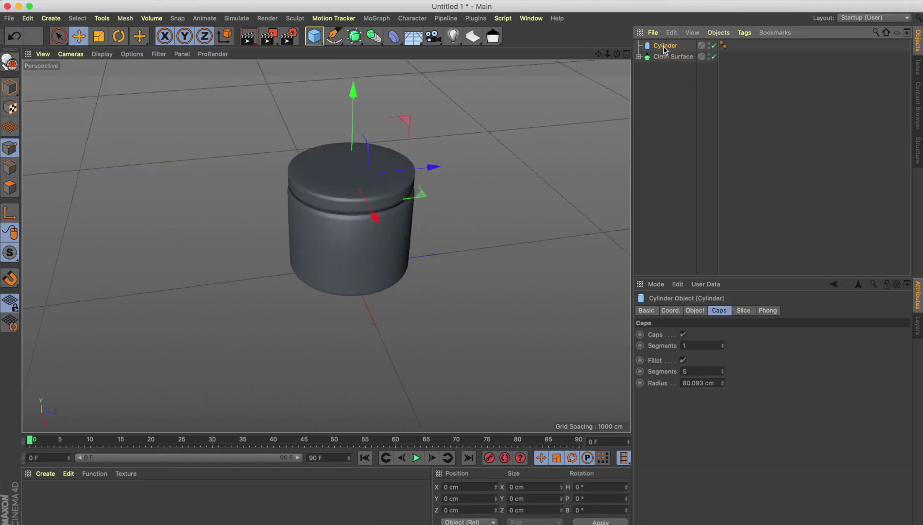
{"action": "left_click", "coordinate": [667, 56]}
{"action": "left_click", "coordinate": [668, 46], "text": "shift"}
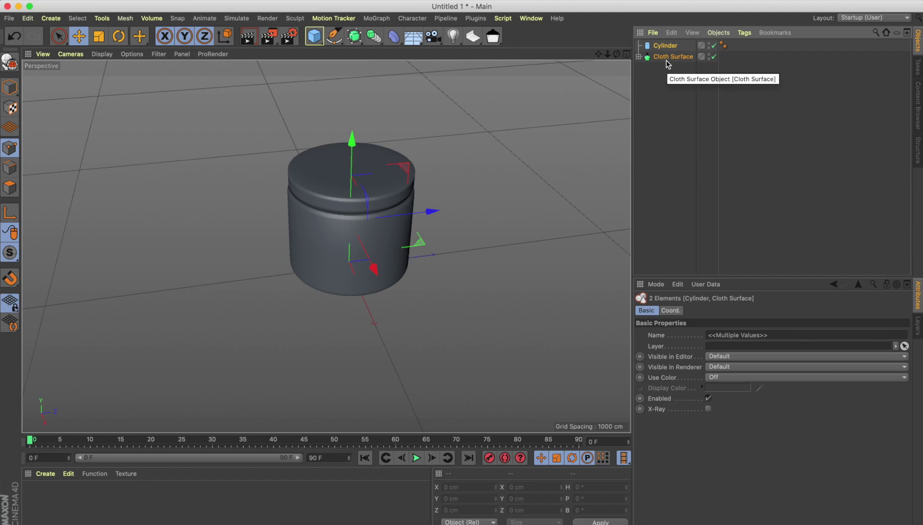
{"action": "key", "text": "alt+g"}
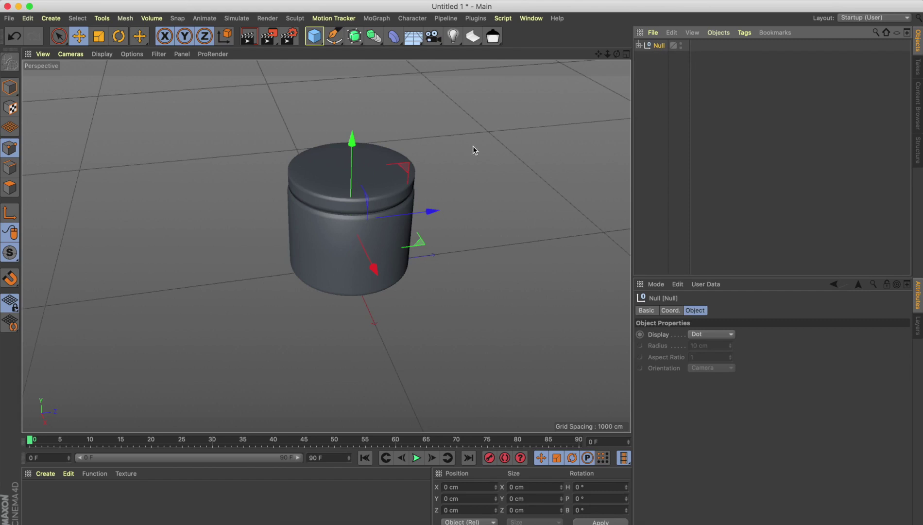
{"action": "double_click", "coordinate": [660, 45]}
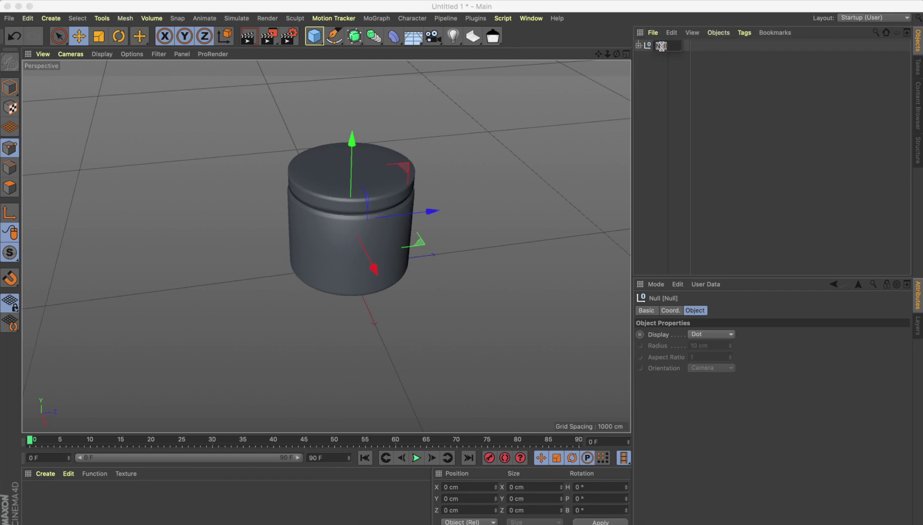
{"action": "type", "text": "Container"}
{"action": "key", "text": "Return"}
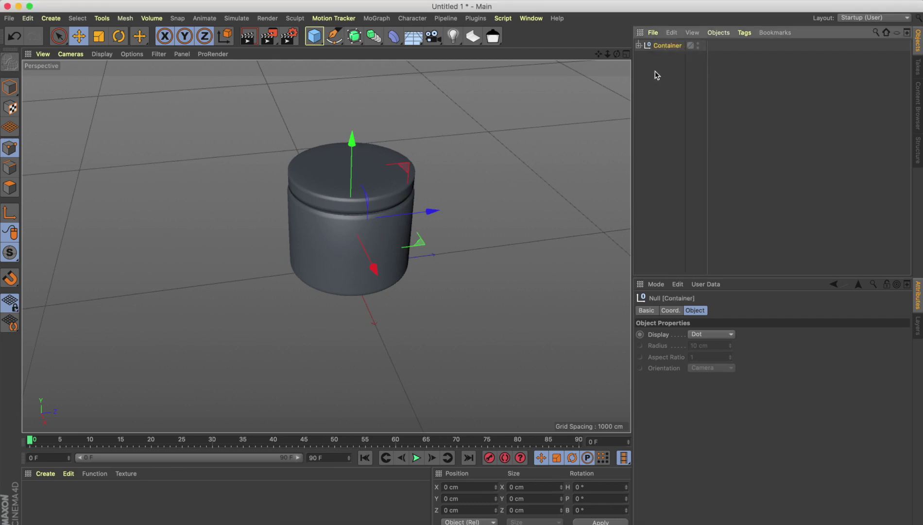
Add a Floor beneath the jar and a Physical Sky to light the scene
{"action": "scroll", "coordinate": [490, 170], "scroll_direction": "up", "scroll_amount": 5}
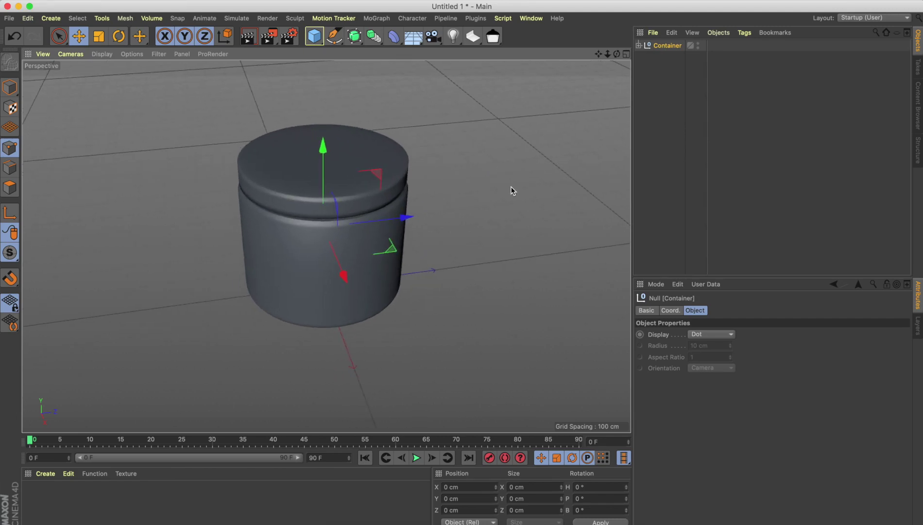
{"action": "scroll", "coordinate": [510, 188], "scroll_direction": "left", "scroll_amount": 1}
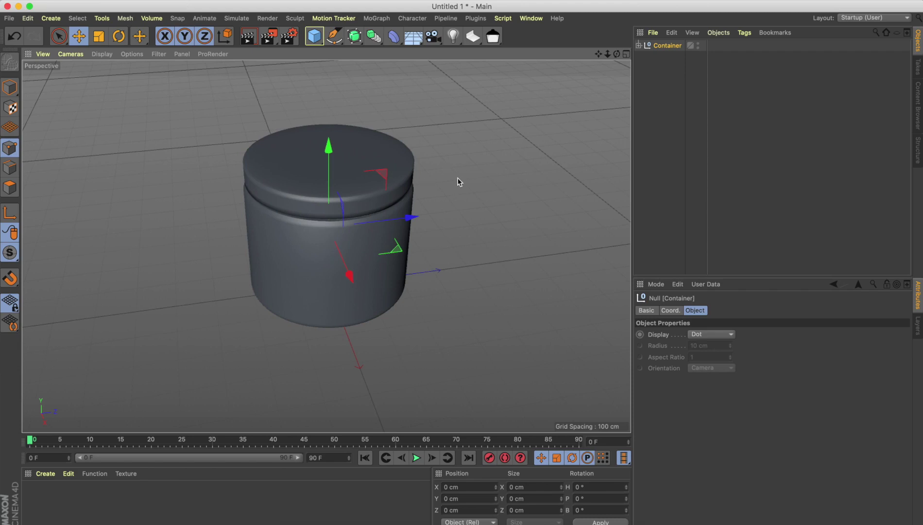
{"action": "left_click", "coordinate": [413, 37]}
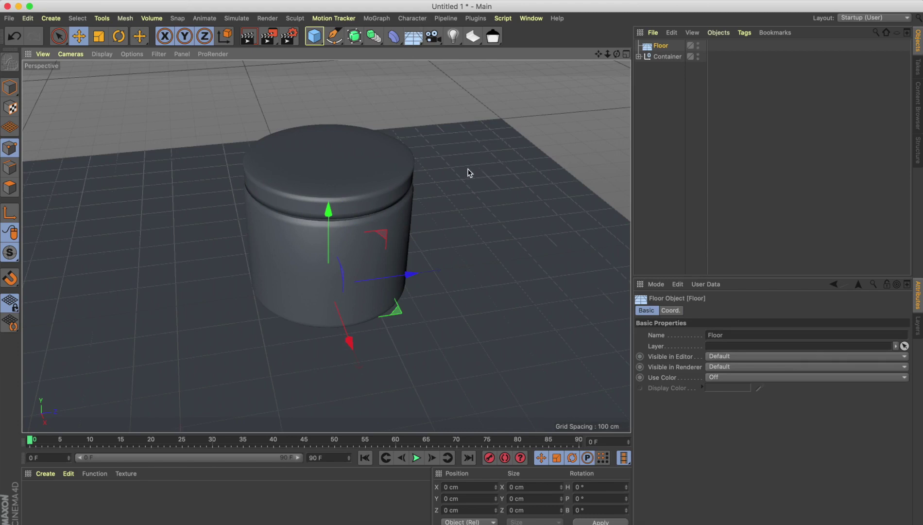
{"action": "left_click_drag", "start_coordinate": [468, 173], "coordinate": [423, 168], "text": "alt"}
{"action": "left_click_drag", "start_coordinate": [416, 47], "coordinate": [507, 55]}
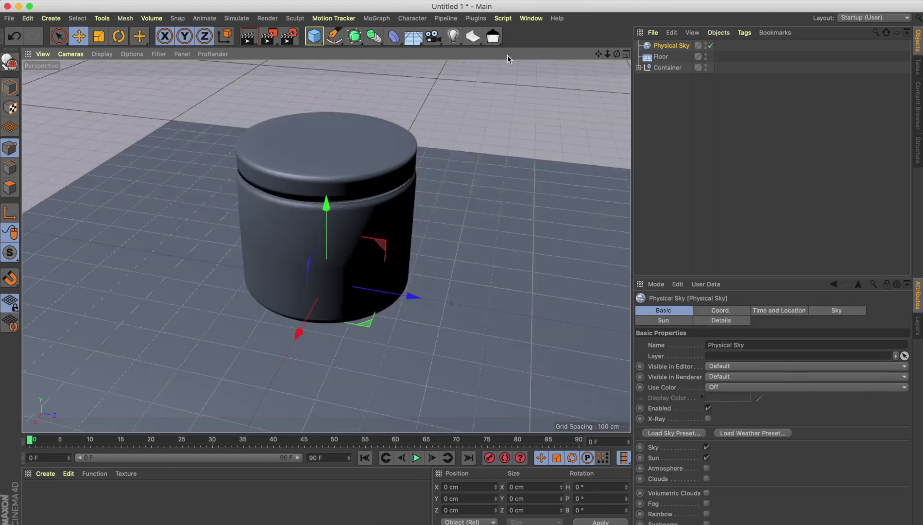
Set the Physical Sky's time of day to 09:00:00
{"action": "left_click", "coordinate": [799, 311]}
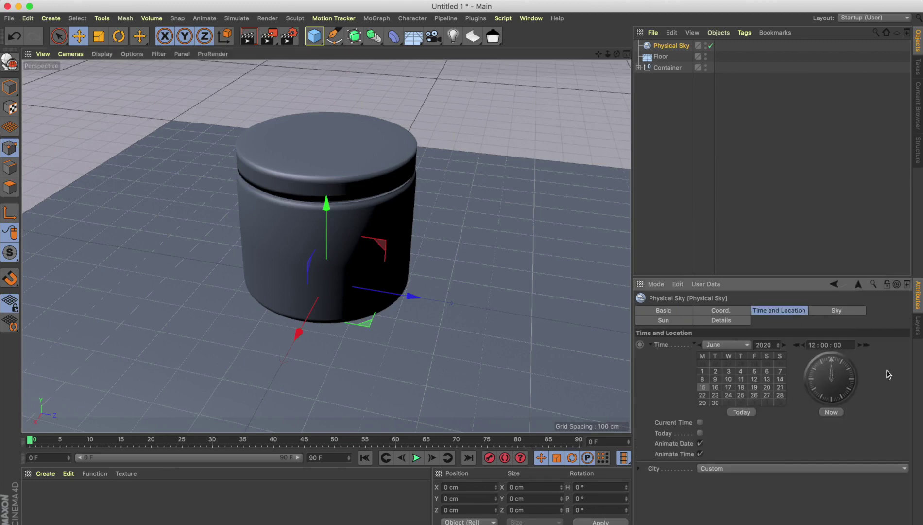
{"action": "left_click", "coordinate": [864, 345]}
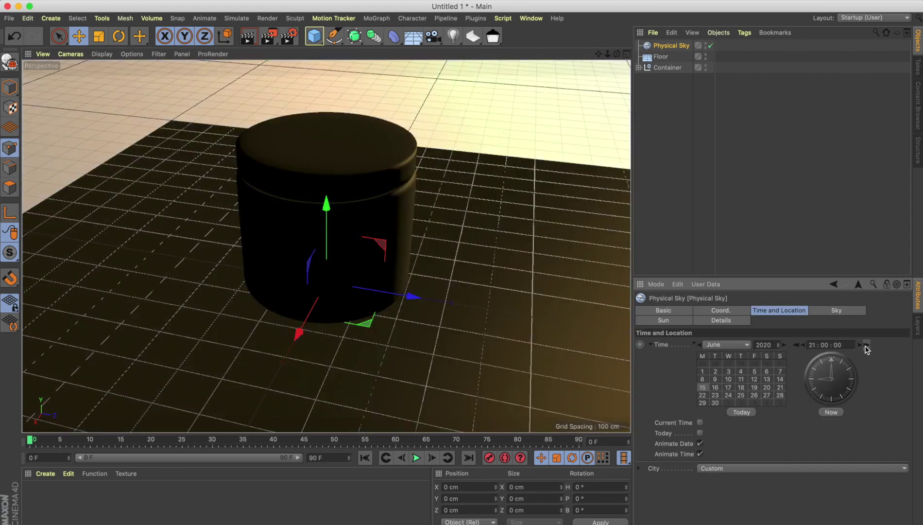
{"action": "left_click", "coordinate": [865, 345]}
{"action": "left_click", "coordinate": [865, 345]}
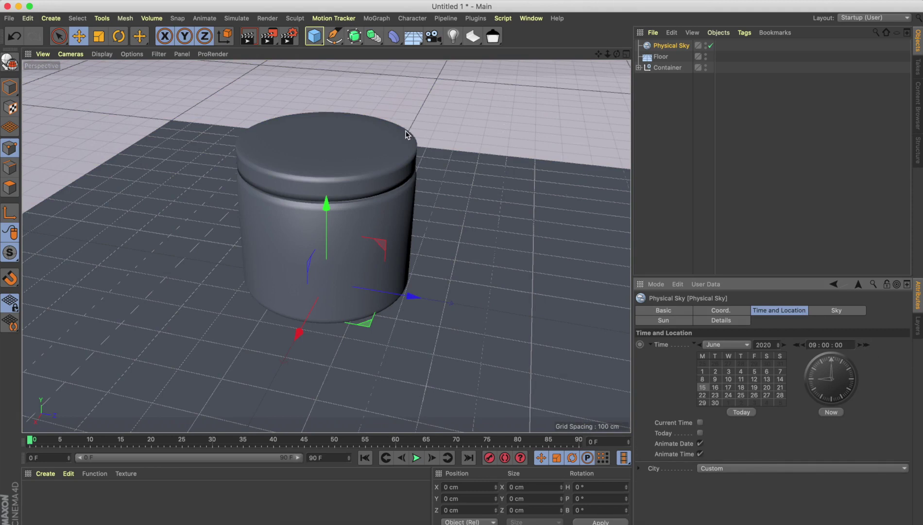
Set the renderer to Physical and add the Global Illumination effect in the render settings
{"action": "left_click", "coordinate": [291, 42]}
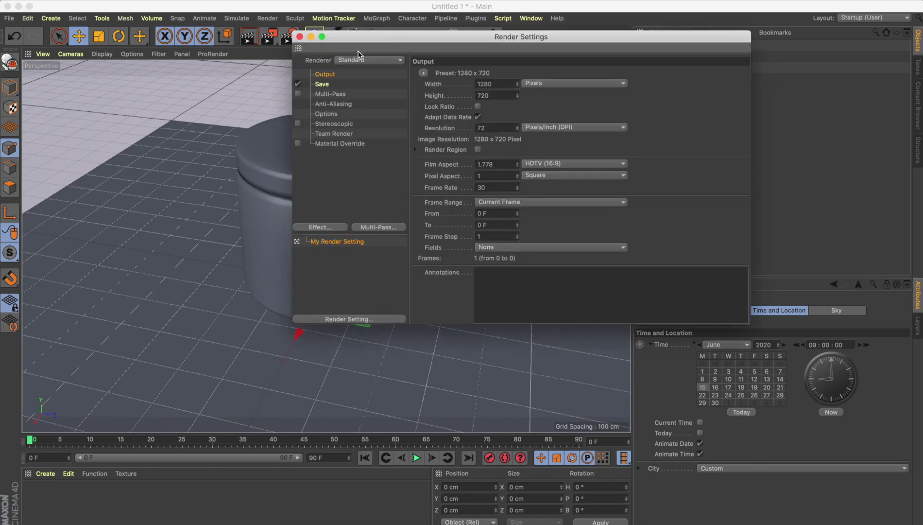
{"action": "left_click", "coordinate": [353, 60]}
{"action": "left_click", "coordinate": [348, 83]}
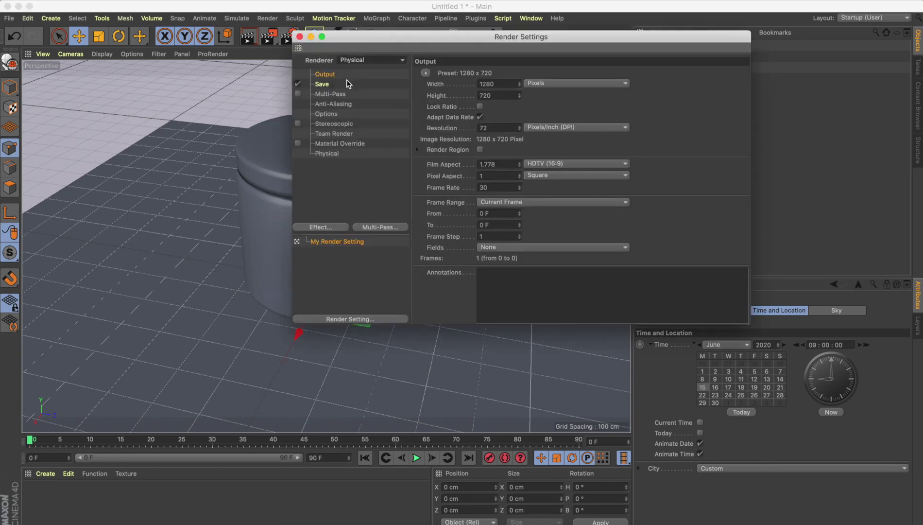
{"action": "left_click", "coordinate": [313, 228]}
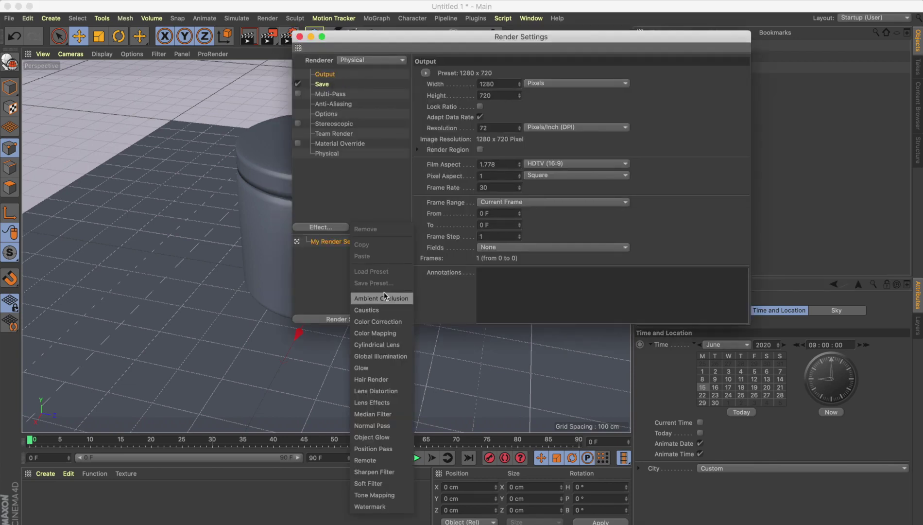
{"action": "left_click", "coordinate": [374, 356]}
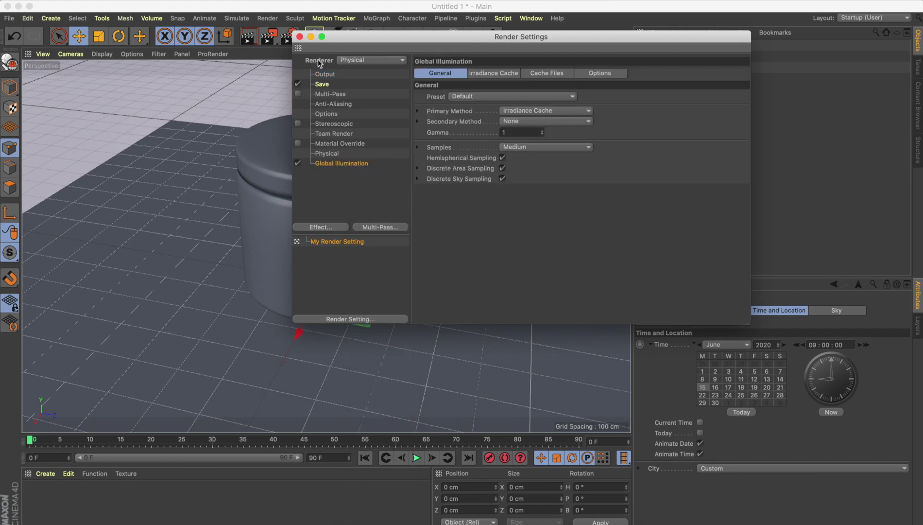
{"action": "left_click", "coordinate": [299, 36]}
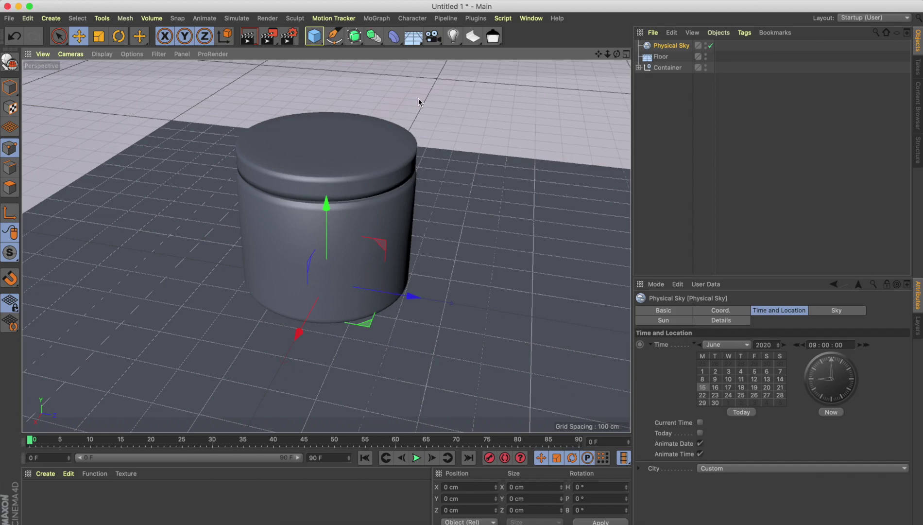
Render a preview of the jar in the Perspective view and return to the editable view
{"action": "key", "text": "ctrl+r"}
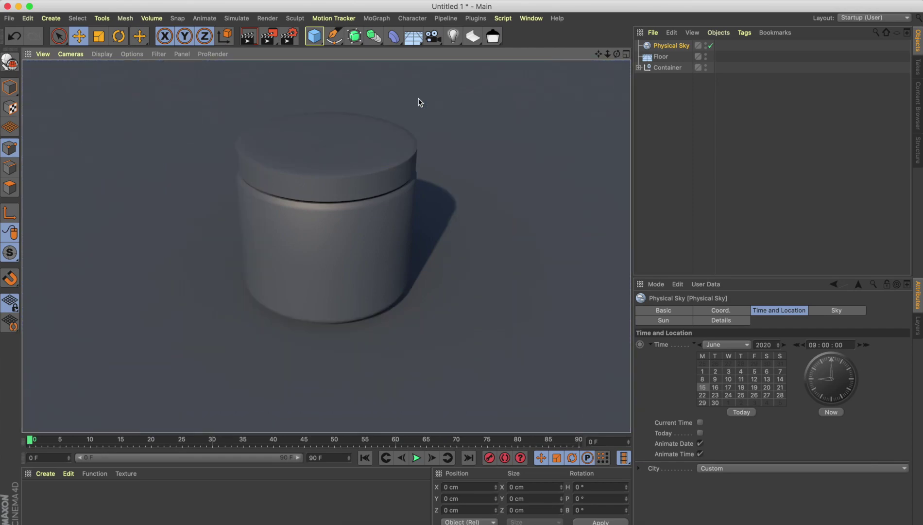
{"action": "left_click", "coordinate": [416, 148]}
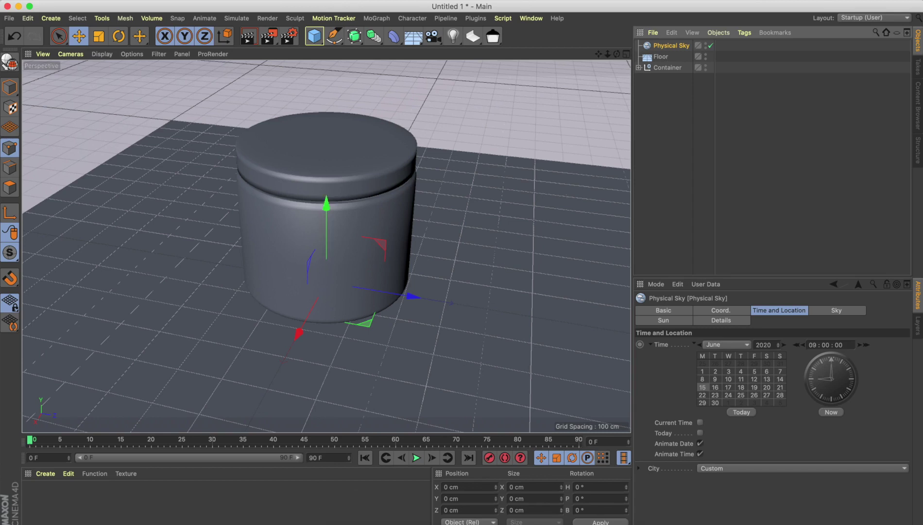
Switch to Finder, open the Can folder on the Desktop and select studio_small_06_1k.hdr
{"action": "left_click", "coordinate": [290, 521]}
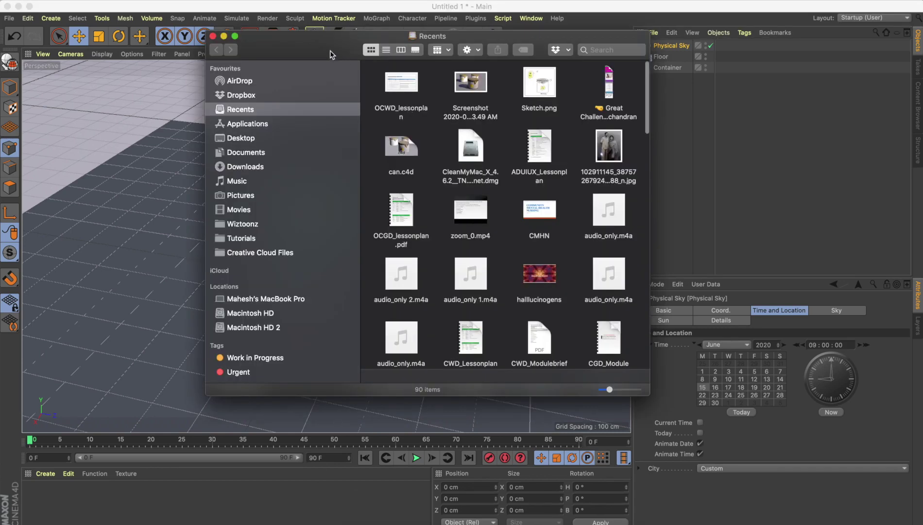
{"action": "left_click_drag", "start_coordinate": [332, 54], "coordinate": [435, 66]}
{"action": "left_click", "coordinate": [362, 153]}
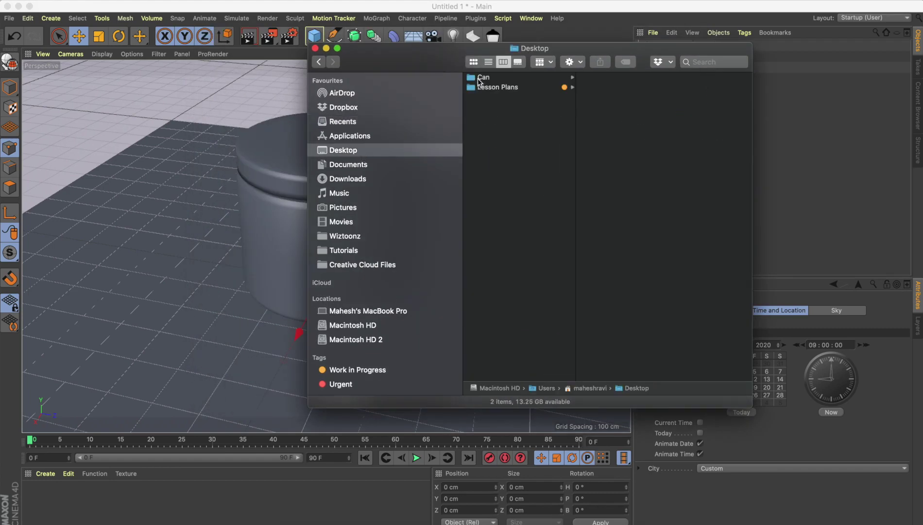
{"action": "left_click", "coordinate": [482, 78]}
{"action": "left_click_drag", "start_coordinate": [593, 45], "coordinate": [664, 78]}
{"action": "left_click", "coordinate": [664, 141]}
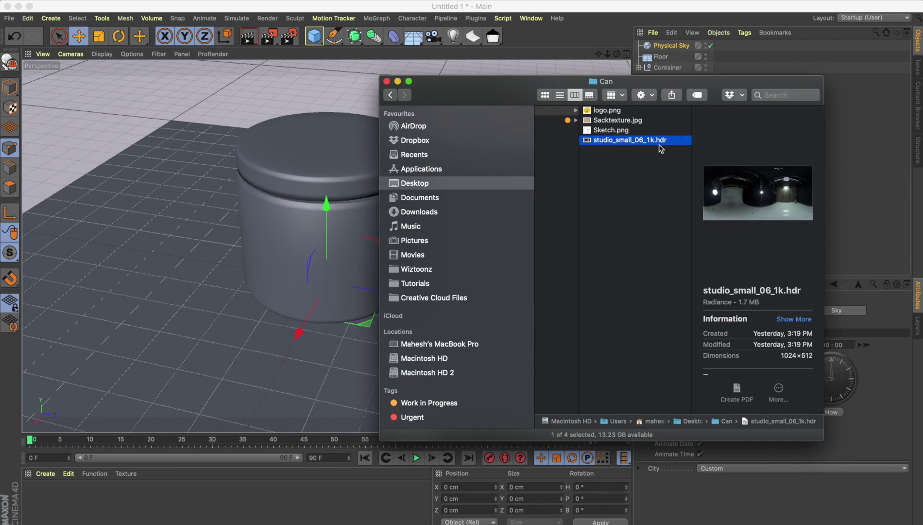
Create a material from studio_small_06_1k.hdr without copying the image to the project, and apply it to the Physical Sky
{"action": "left_click_drag", "start_coordinate": [588, 142], "coordinate": [69, 499]}
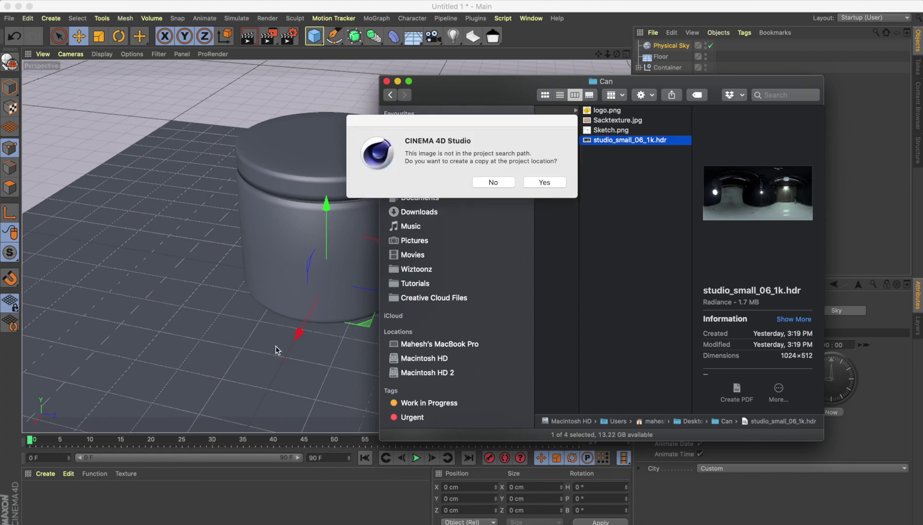
{"action": "left_click", "coordinate": [486, 182]}
{"action": "left_click_drag", "start_coordinate": [35, 498], "coordinate": [671, 48]}
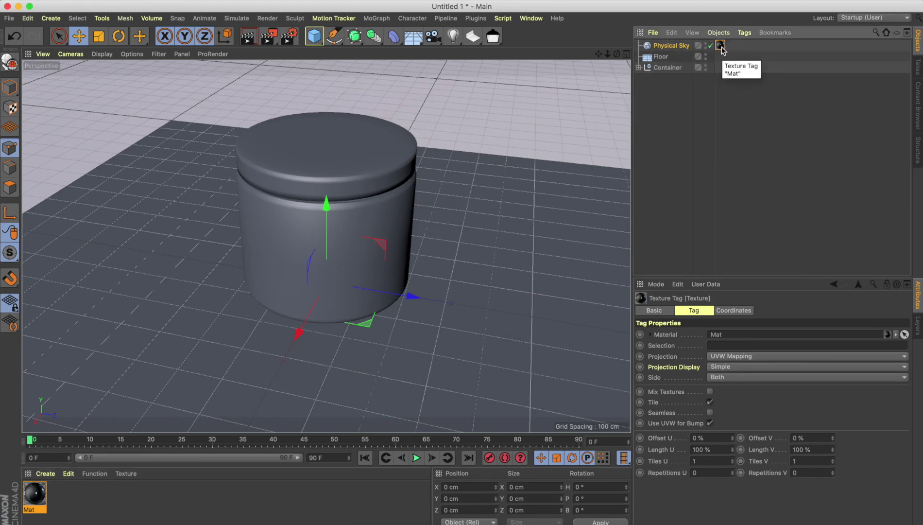
Group the Sky and Floor under a null and rename it Setup
{"action": "left_click", "coordinate": [659, 45]}
{"action": "left_click", "coordinate": [659, 57], "text": "shift"}
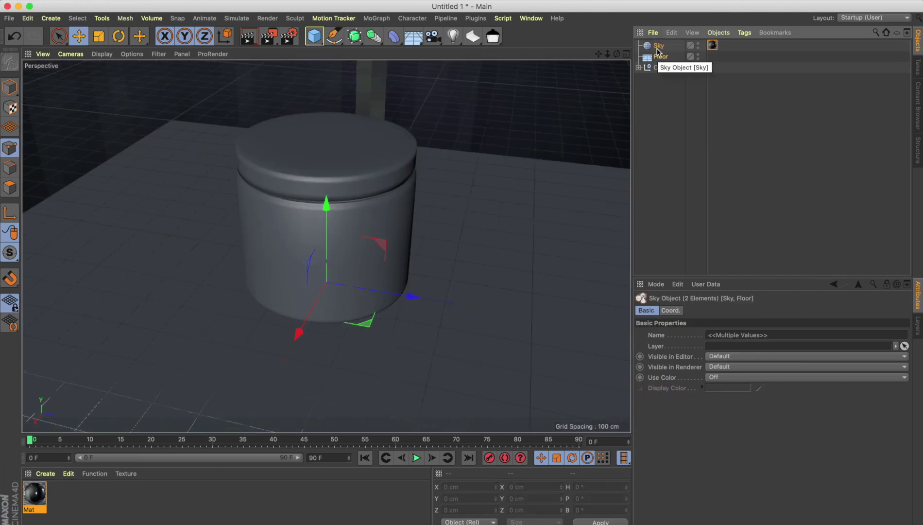
{"action": "key", "text": "alt+g"}
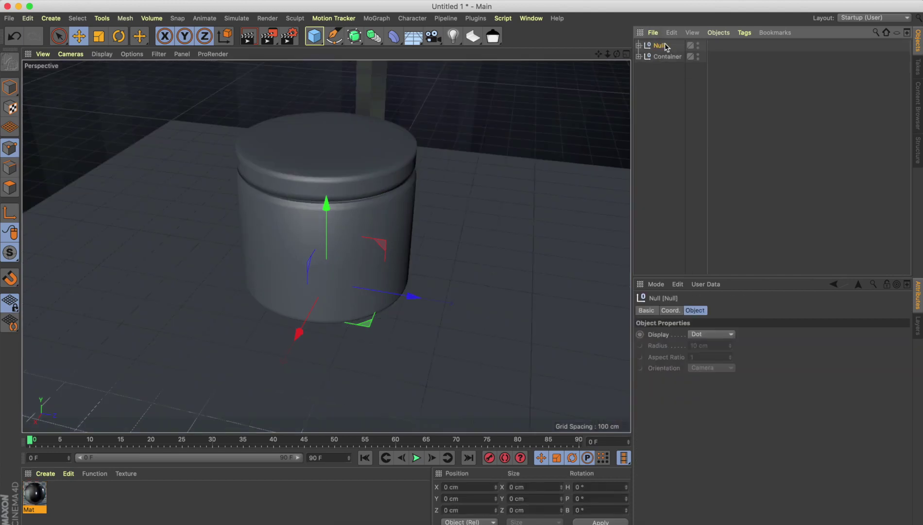
{"action": "double_click", "coordinate": [661, 45]}
{"action": "type", "text": "Setu"}
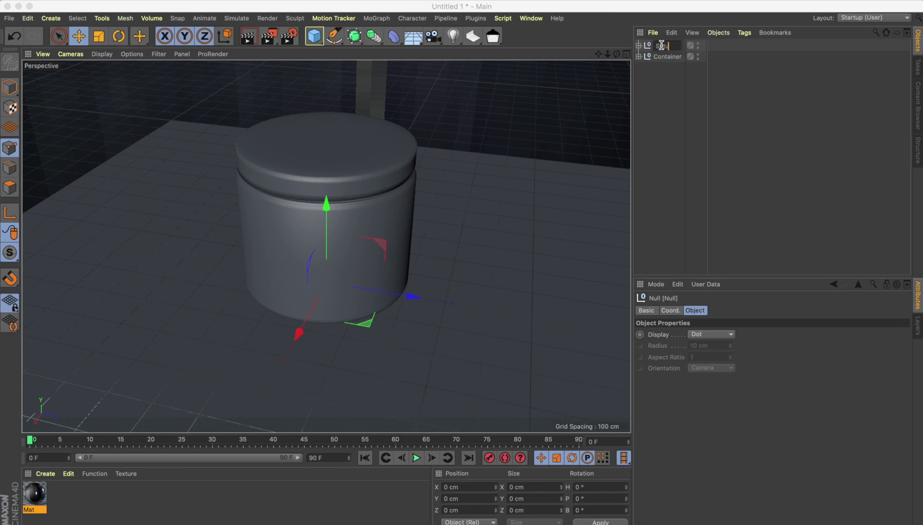
{"action": "type", "text": "p"}
{"action": "key", "text": "Return"}
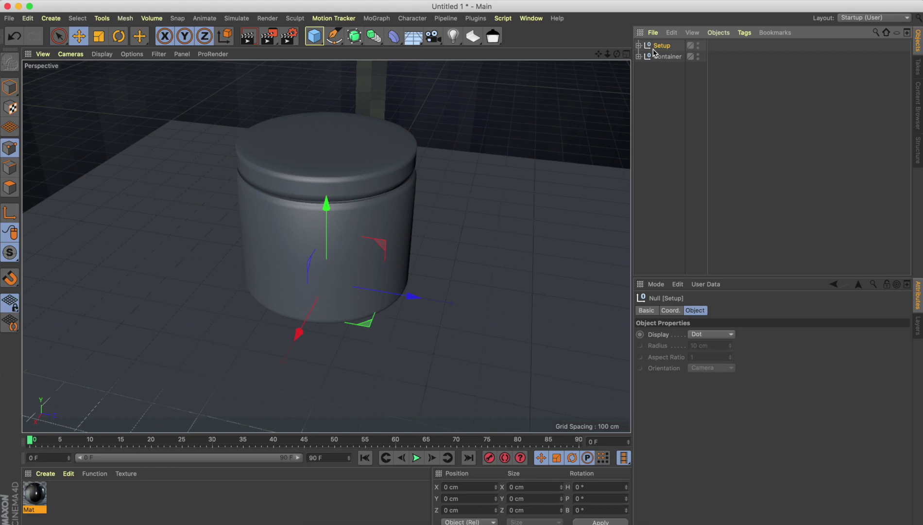
Add a Camera set as the active view and place it inside the Setup group
{"action": "left_click", "coordinate": [639, 45]}
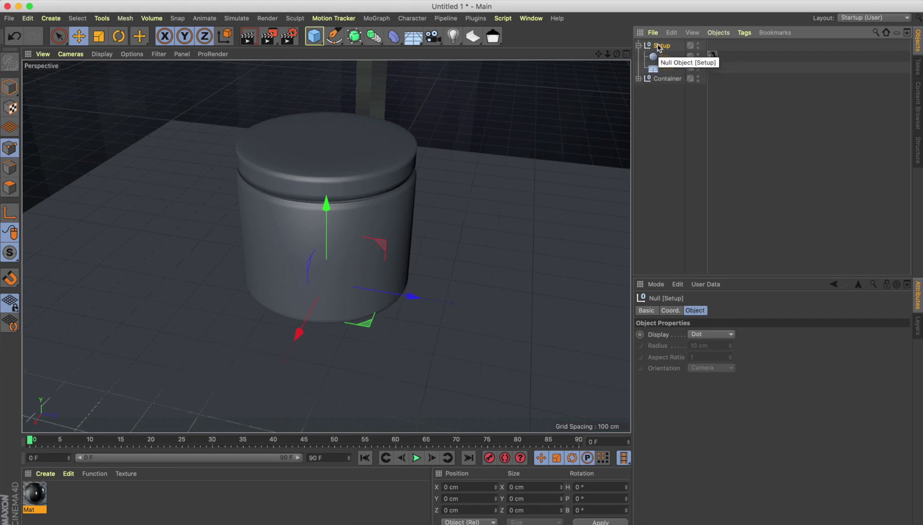
{"action": "left_click", "coordinate": [434, 37]}
{"action": "left_click", "coordinate": [703, 45]}
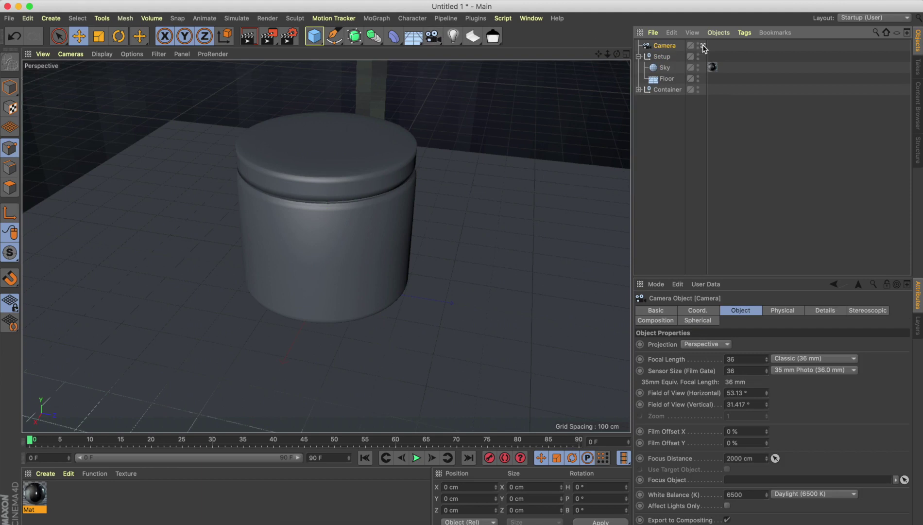
{"action": "left_click_drag", "start_coordinate": [660, 46], "coordinate": [662, 57]}
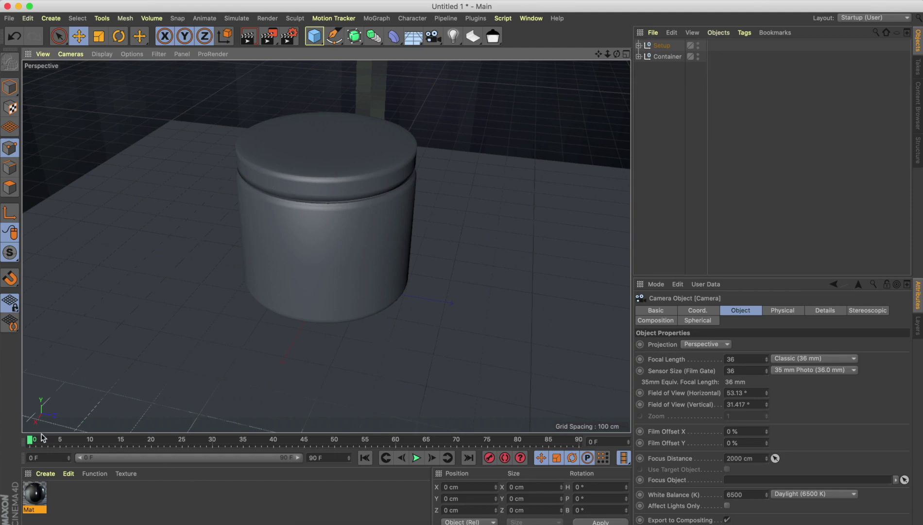
Create a new material and replace its default specular reflectance layer with a Reflection (Legacy) layer
{"action": "left_click", "coordinate": [44, 475]}
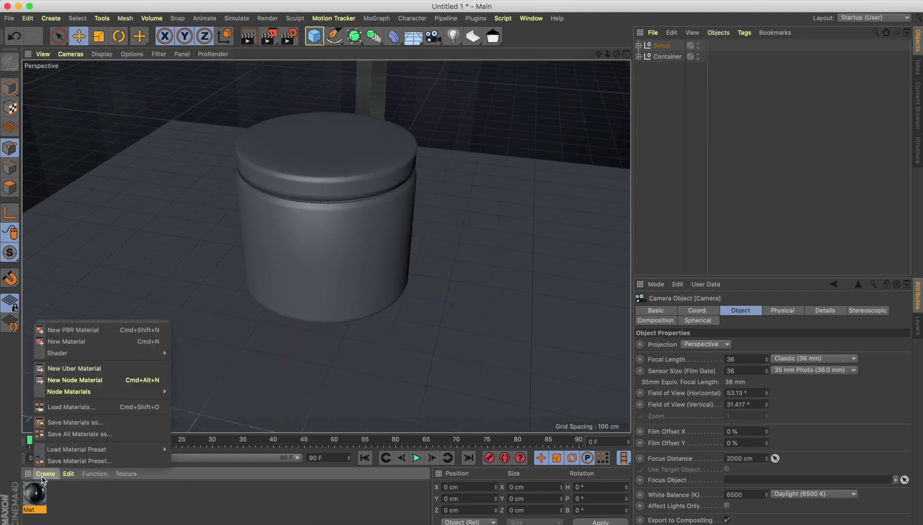
{"action": "left_click", "coordinate": [86, 341]}
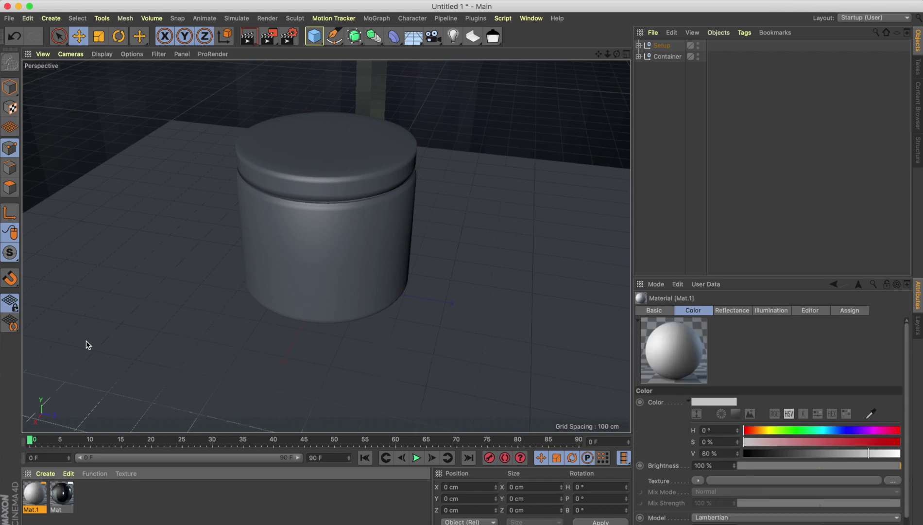
{"action": "double_click", "coordinate": [39, 498]}
{"action": "left_click_drag", "start_coordinate": [300, 69], "coordinate": [535, 105]}
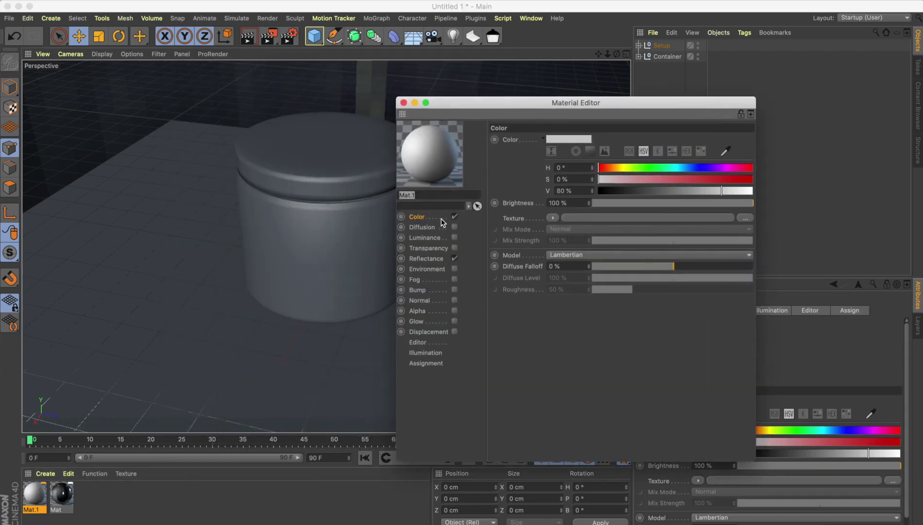
{"action": "left_click", "coordinate": [434, 259]}
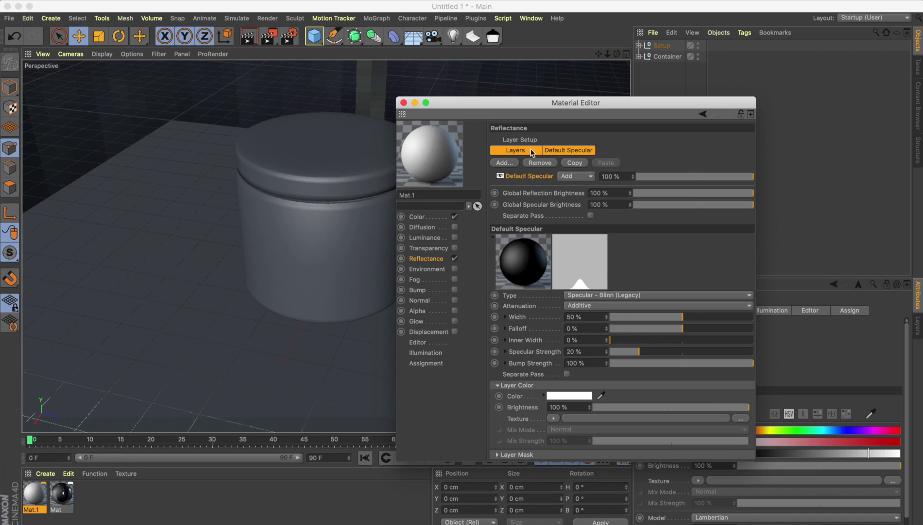
{"action": "left_click", "coordinate": [538, 164]}
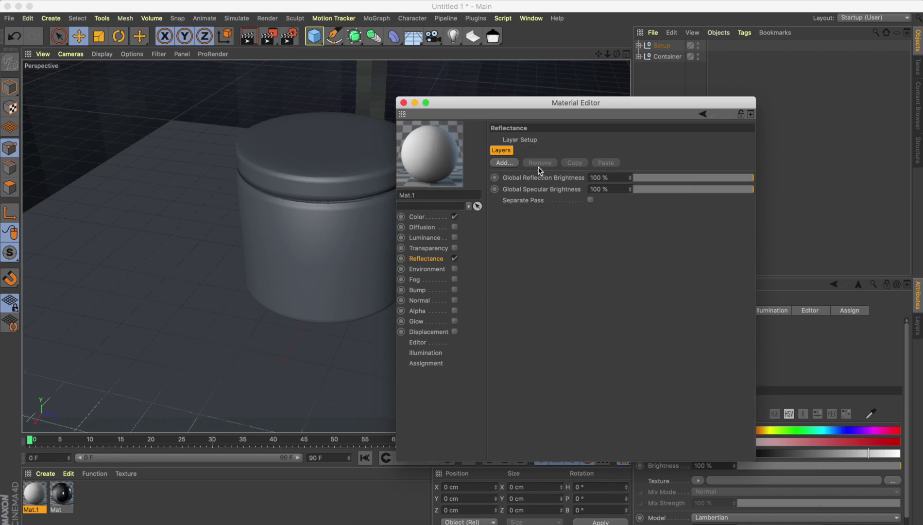
{"action": "left_click", "coordinate": [513, 161]}
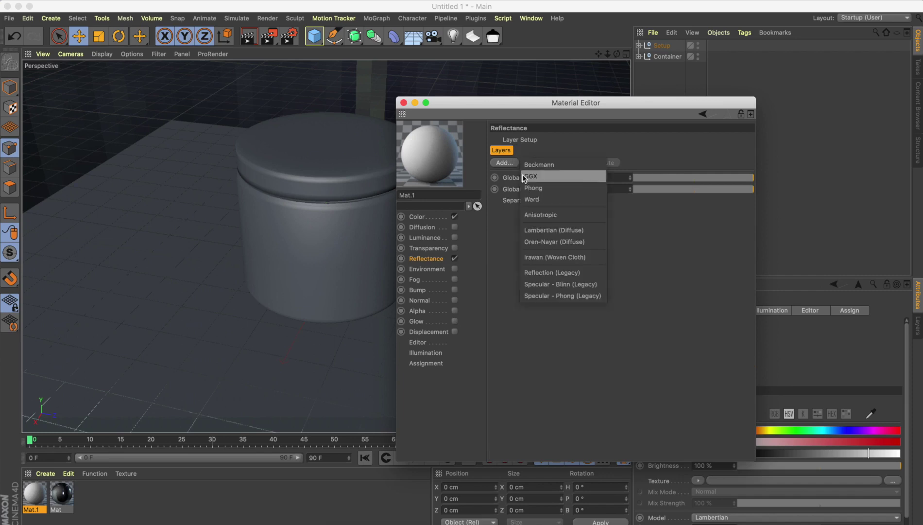
{"action": "left_click", "coordinate": [538, 275]}
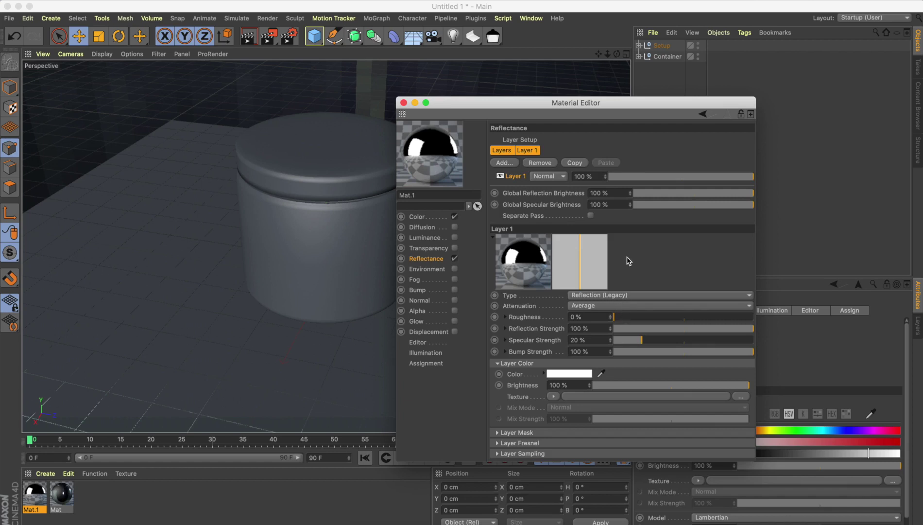
Set the reflection layer's strength to 12% and apply the glossy material to the jar body
{"action": "left_click", "coordinate": [625, 177]}
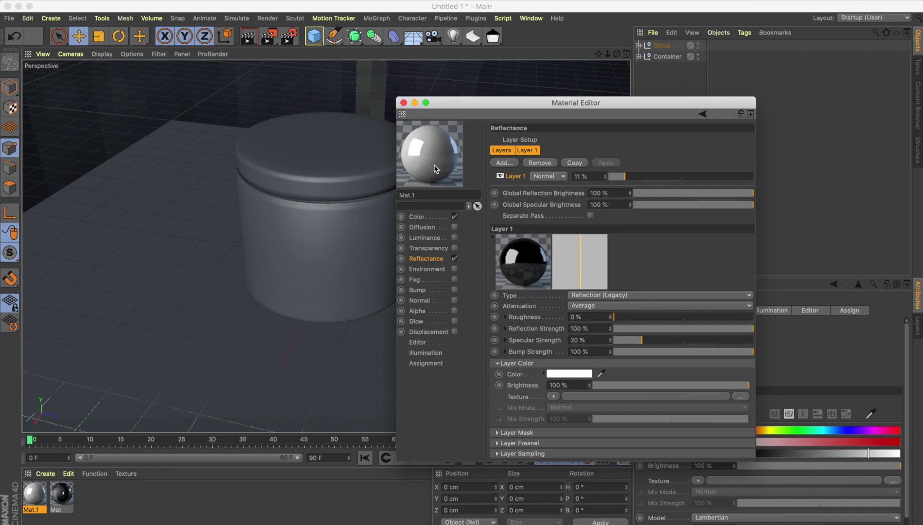
{"action": "left_click", "coordinate": [622, 177]}
{"action": "left_click", "coordinate": [626, 176]}
{"action": "left_click_drag", "start_coordinate": [41, 498], "coordinate": [307, 275]}
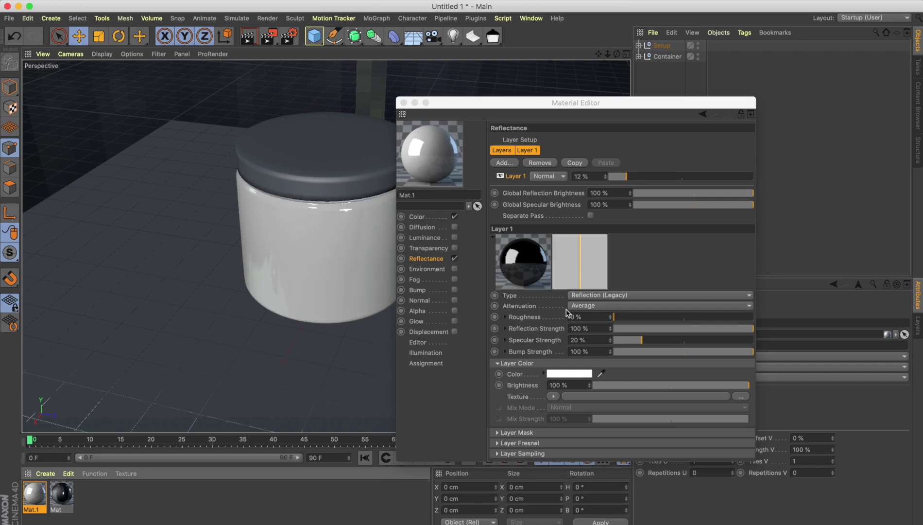
{"action": "left_click", "coordinate": [404, 102]}
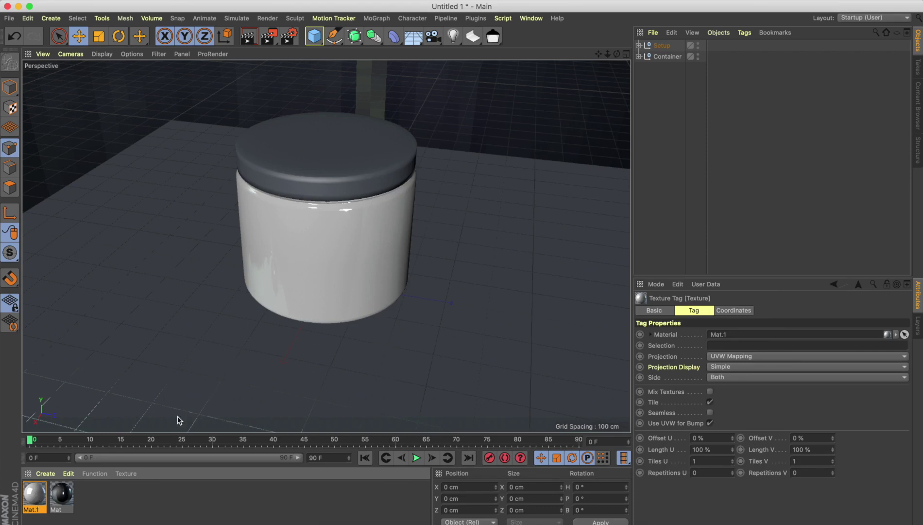
Duplicate the glossy jar material, set the copy's reflection roughness to 26% and apply it to the floor
{"action": "double_click", "coordinate": [100, 494]}
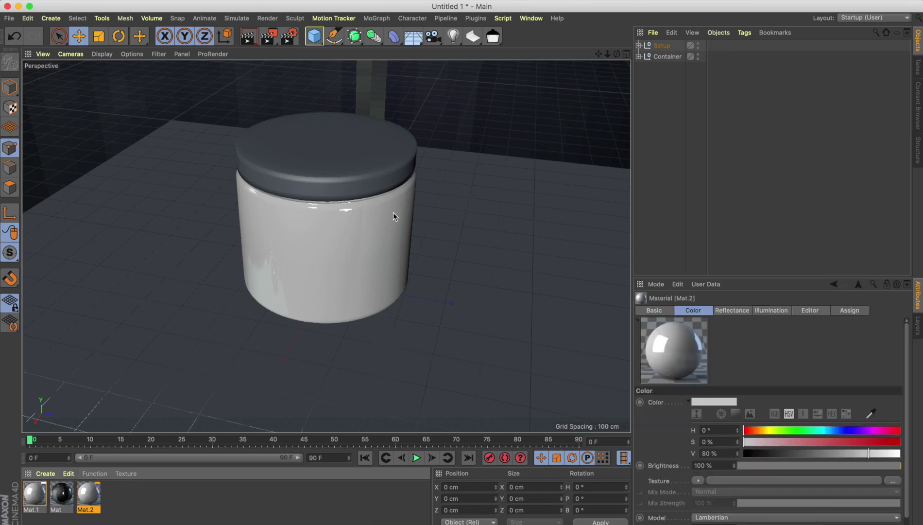
{"action": "double_click", "coordinate": [91, 496]}
{"action": "left_click_drag", "start_coordinate": [331, 64], "coordinate": [573, 99]}
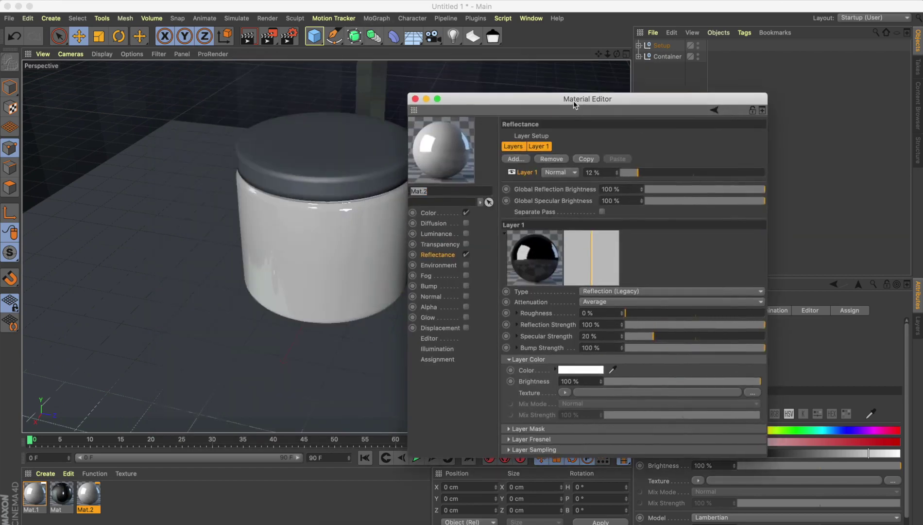
{"action": "mouse_move", "coordinate": [659, 316]}
{"action": "left_mouse_down"}
{"action": "mouse_move", "coordinate": [646, 316]}
{"action": "mouse_move", "coordinate": [662, 316]}
{"action": "left_mouse_up"}
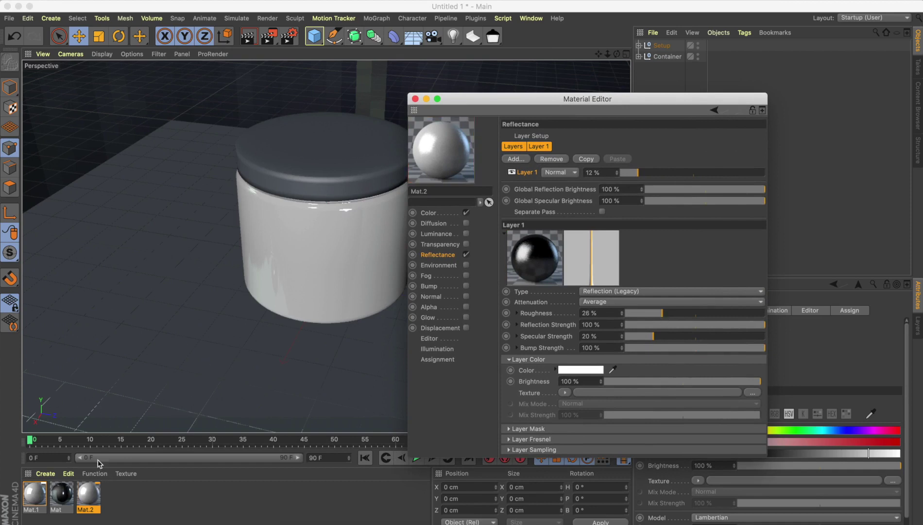
{"action": "left_click_drag", "start_coordinate": [95, 500], "coordinate": [153, 331]}
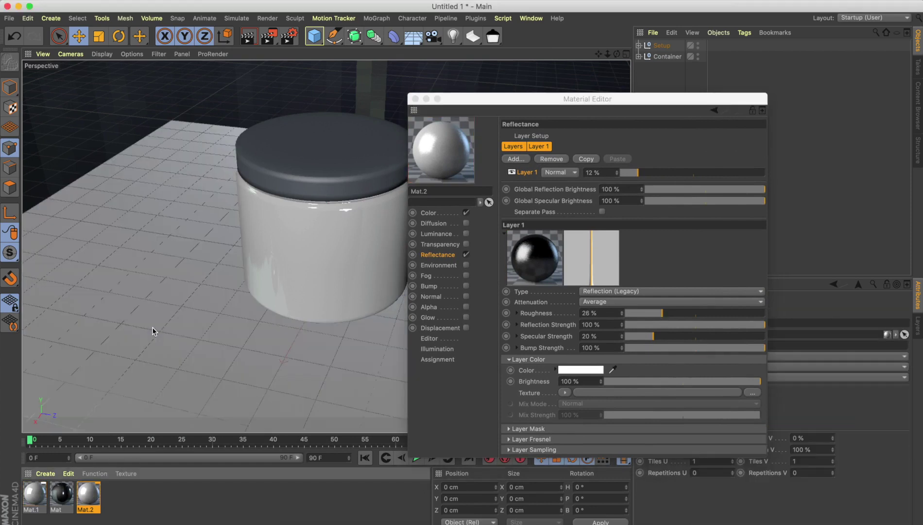
{"action": "left_click", "coordinate": [415, 98]}
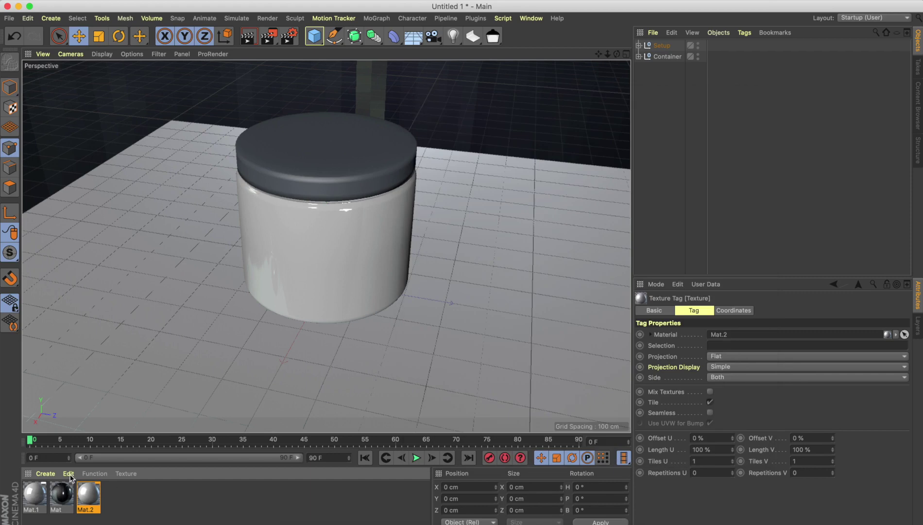
Create another new material for the lid and disable its Reflectance channel
{"action": "left_click", "coordinate": [45, 474]}
{"action": "left_click", "coordinate": [73, 339]}
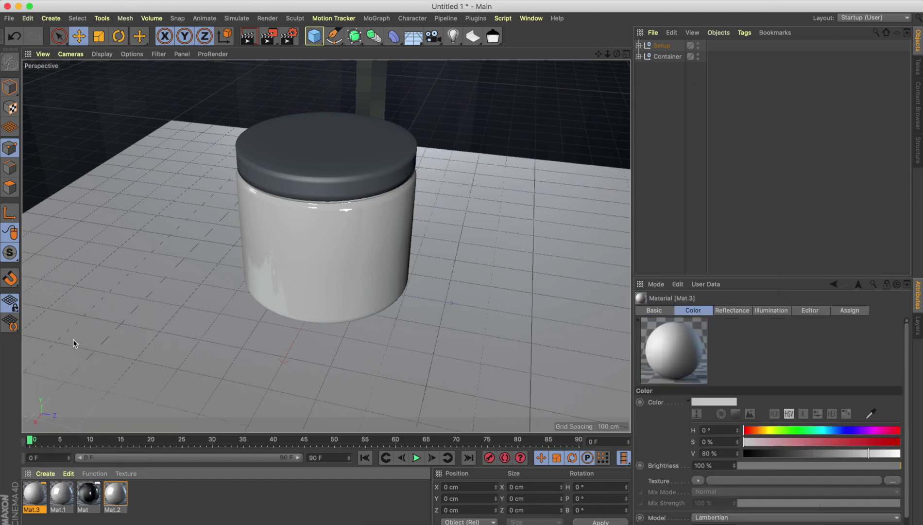
{"action": "double_click", "coordinate": [43, 490]}
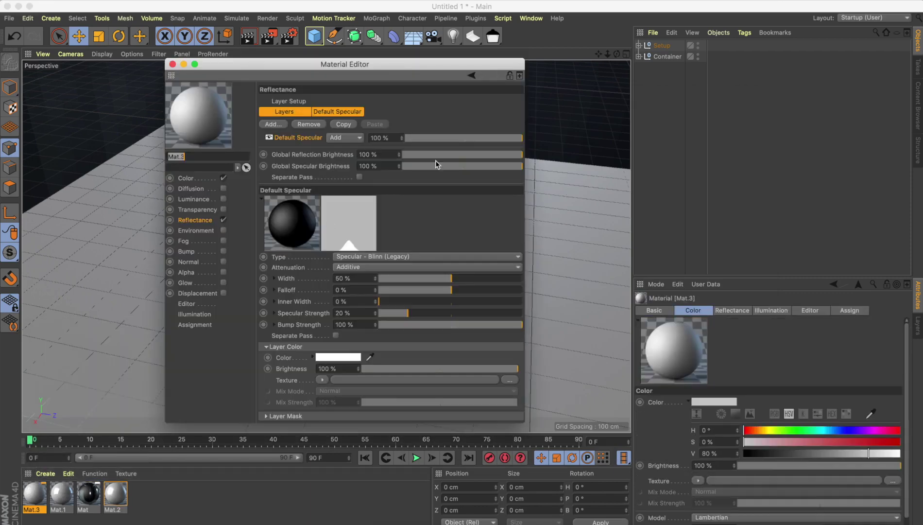
{"action": "left_click_drag", "start_coordinate": [365, 64], "coordinate": [633, 107]}
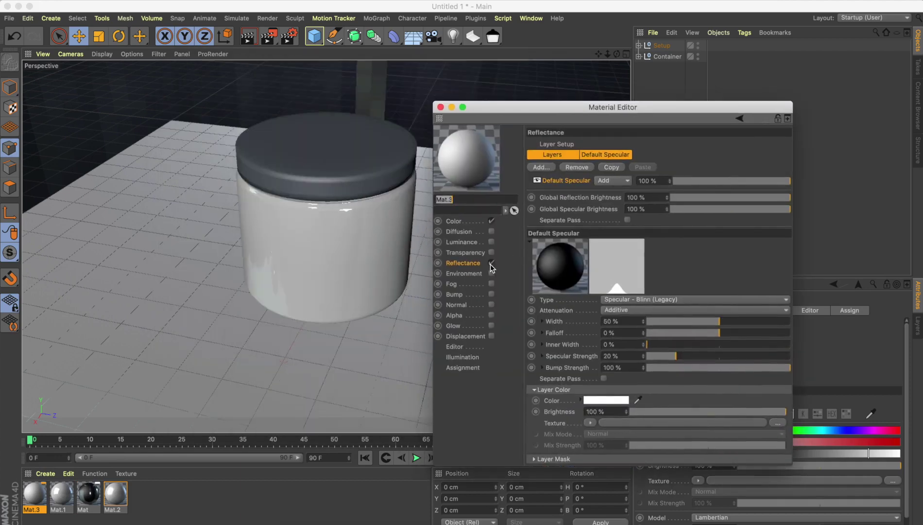
Set the new material's color to dark brown with H 28°, S 80% and V 33%, and apply it to the lid
{"action": "left_click", "coordinate": [464, 224]}
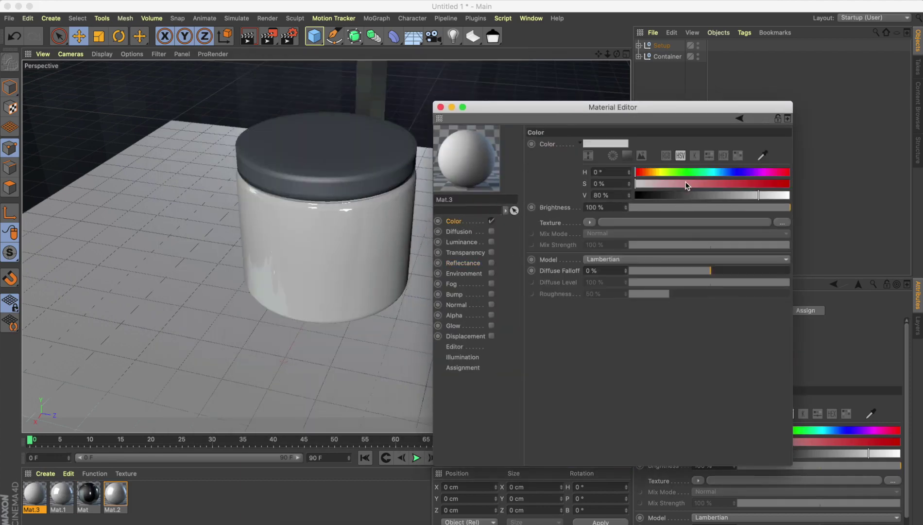
{"action": "left_click", "coordinate": [759, 184]}
{"action": "left_click_drag", "start_coordinate": [666, 173], "coordinate": [651, 174]}
{"action": "left_click_drag", "start_coordinate": [744, 193], "coordinate": [686, 196]}
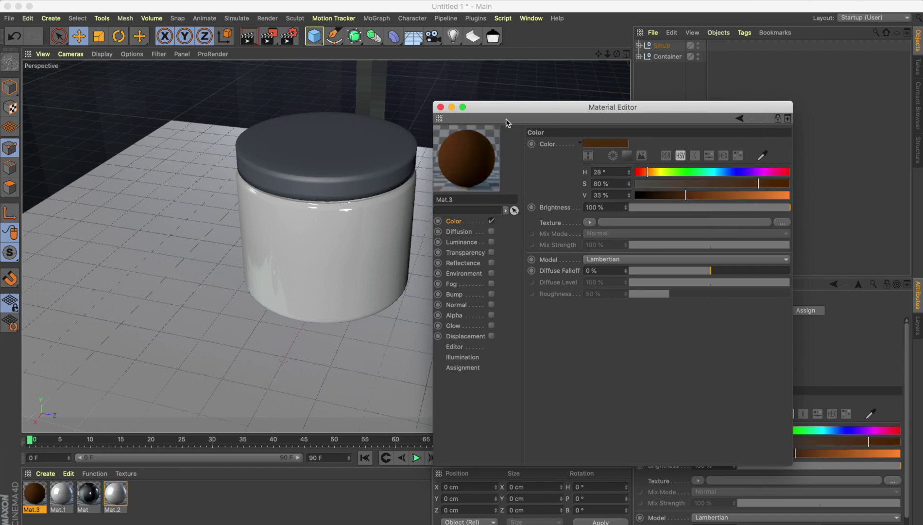
{"action": "left_click", "coordinate": [441, 107]}
{"action": "left_click_drag", "start_coordinate": [30, 497], "coordinate": [323, 159]}
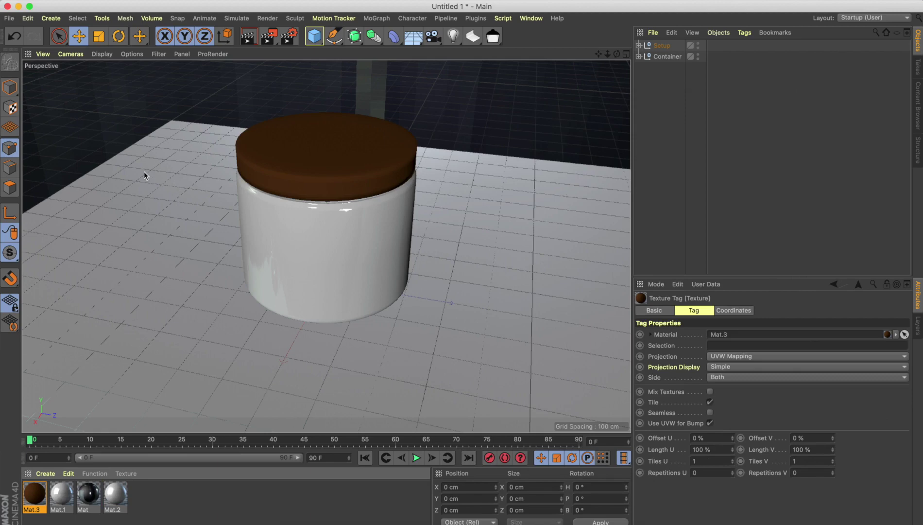
Render the active view to preview the materials, and collapse the Setup group
{"action": "key", "text": "super+r"}
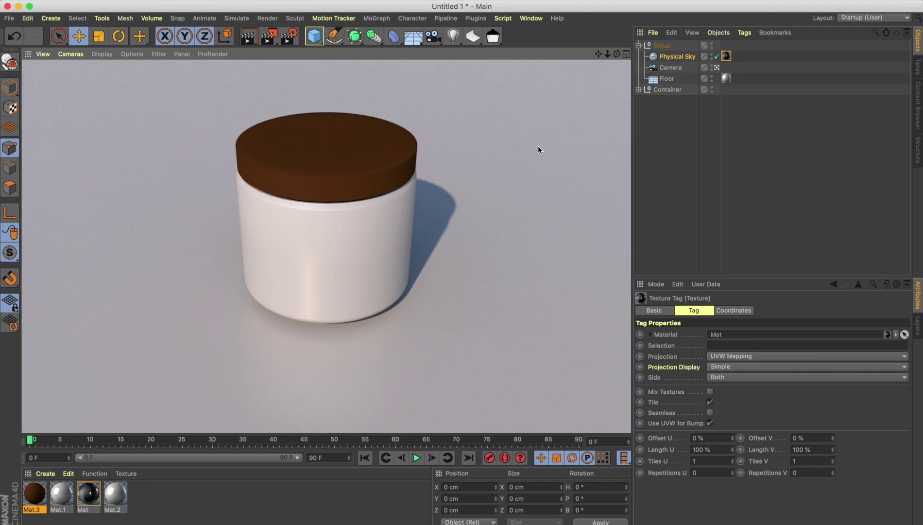
{"action": "left_click", "coordinate": [537, 146]}
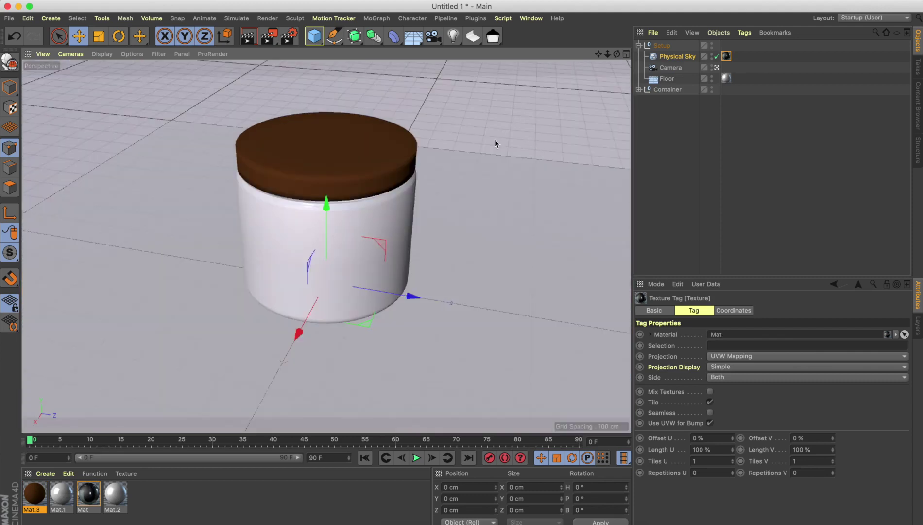
{"action": "left_click", "coordinate": [640, 45]}
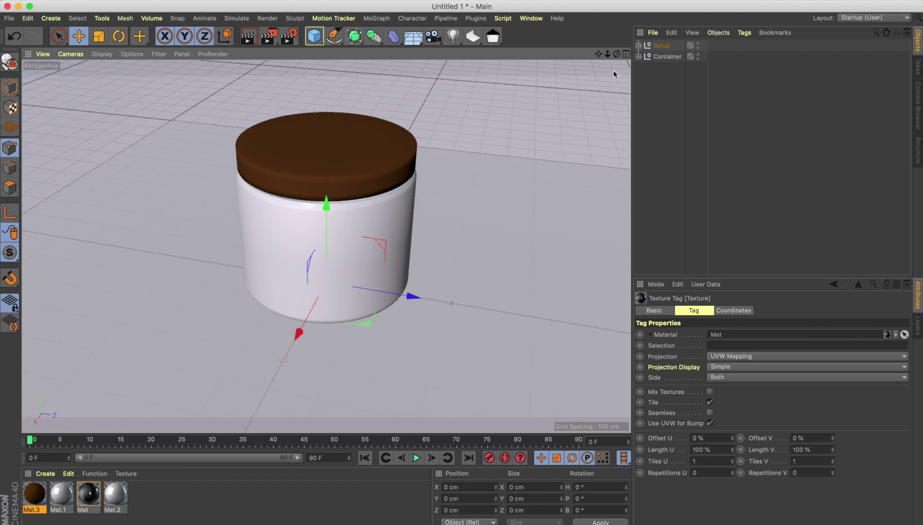
Add a 400 × 400 cm Plane and raise it along Y until it sits just above the jar lid
{"action": "left_click", "coordinate": [626, 54]}
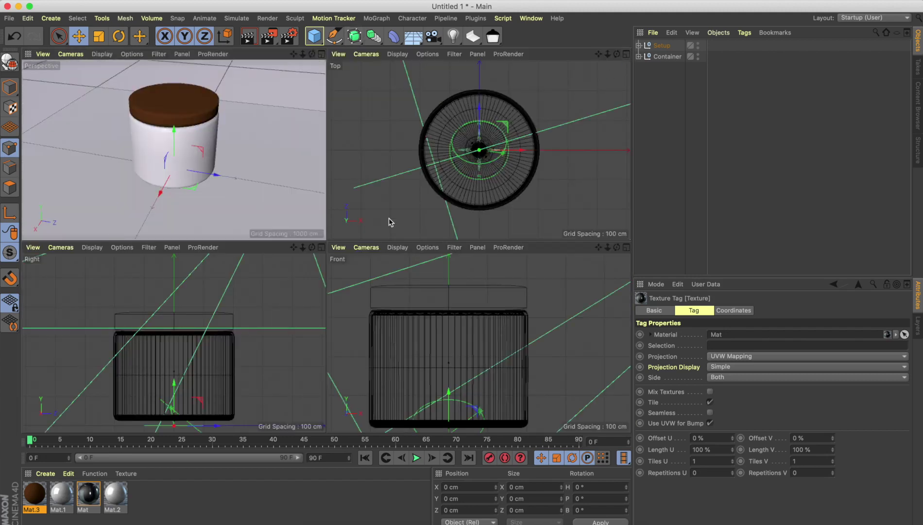
{"action": "scroll", "coordinate": [384, 133], "scroll_direction": "down", "scroll_amount": 10}
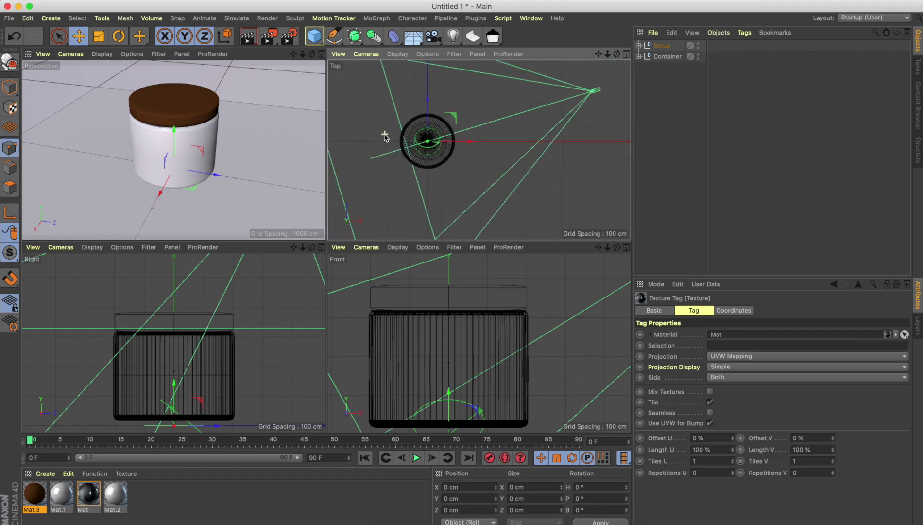
{"action": "middle_click_drag", "start_coordinate": [384, 138], "coordinate": [390, 137], "text": "alt"}
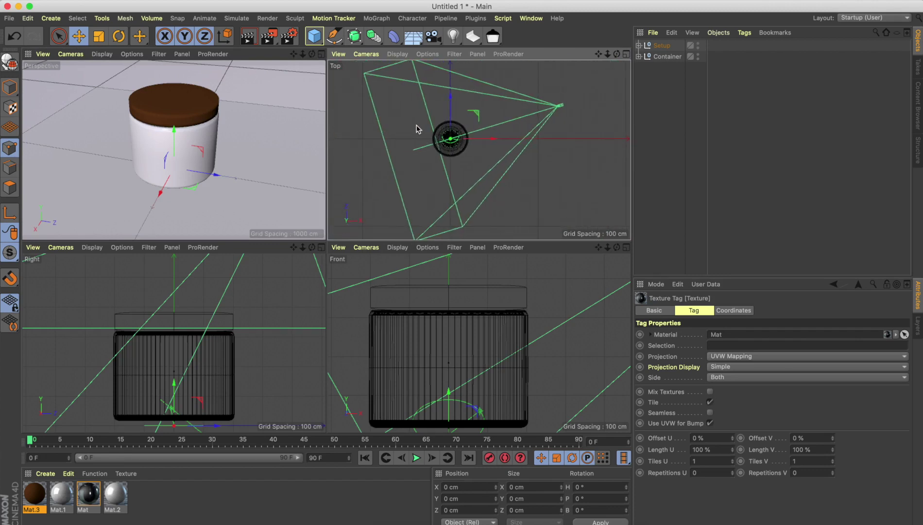
{"action": "left_click_drag", "start_coordinate": [309, 38], "coordinate": [389, 73]}
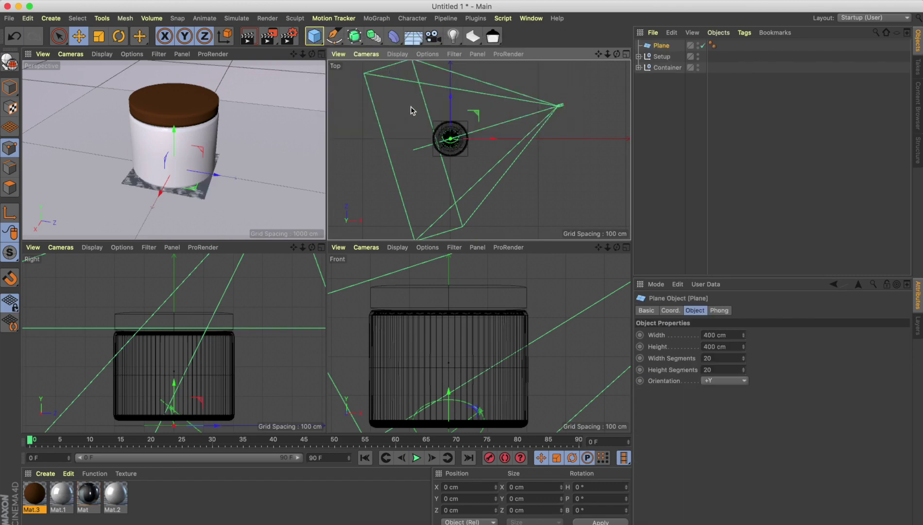
{"action": "left_click", "coordinate": [101, 40]}
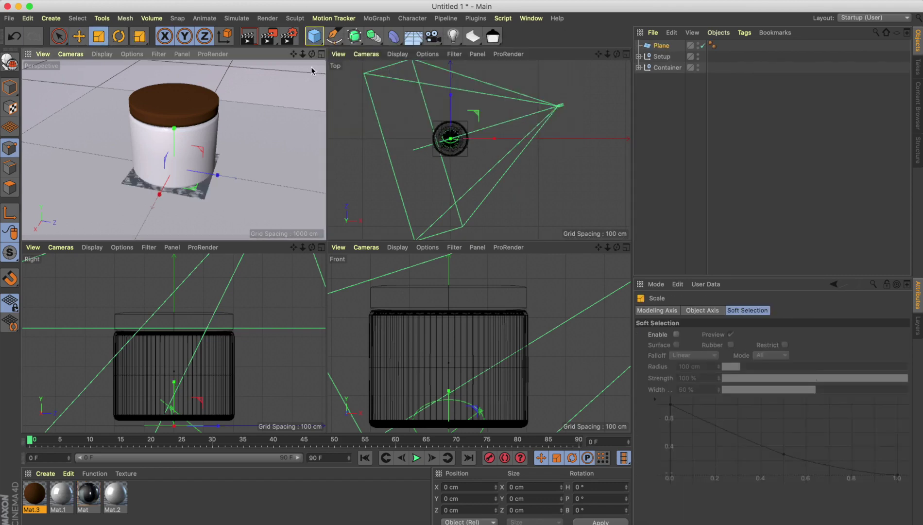
{"action": "left_click", "coordinate": [321, 54]}
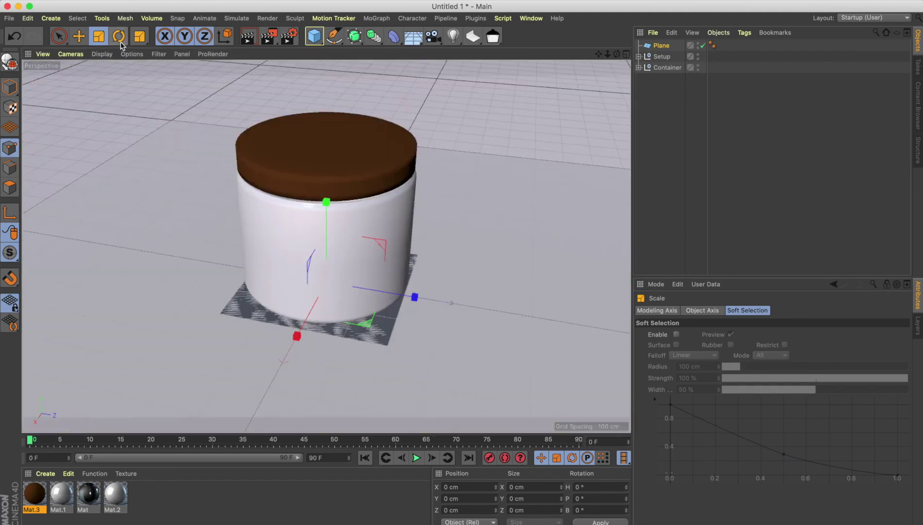
{"action": "left_click", "coordinate": [79, 36]}
{"action": "left_click_drag", "start_coordinate": [326, 208], "coordinate": [339, 97]}
Rename the plane as cloth
{"action": "double_click", "coordinate": [662, 46]}
{"action": "type", "text": "cloth"}
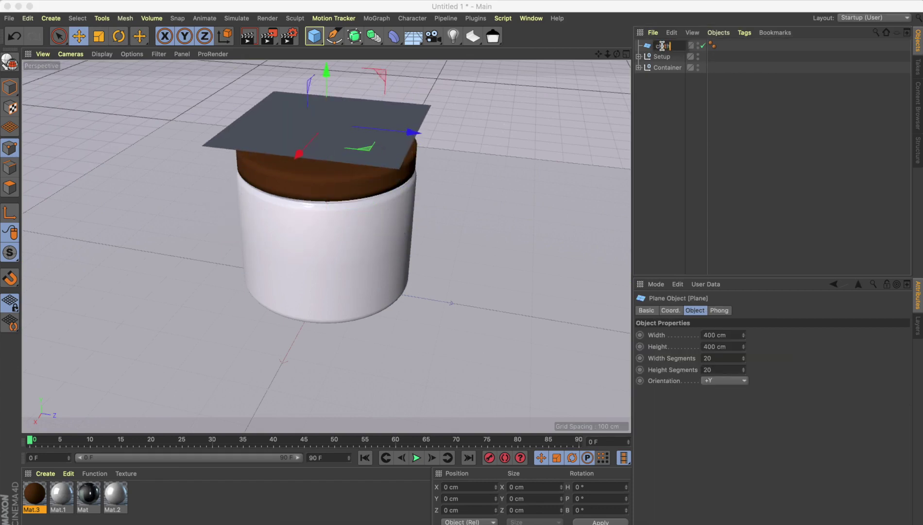
{"action": "key", "text": "Return"}
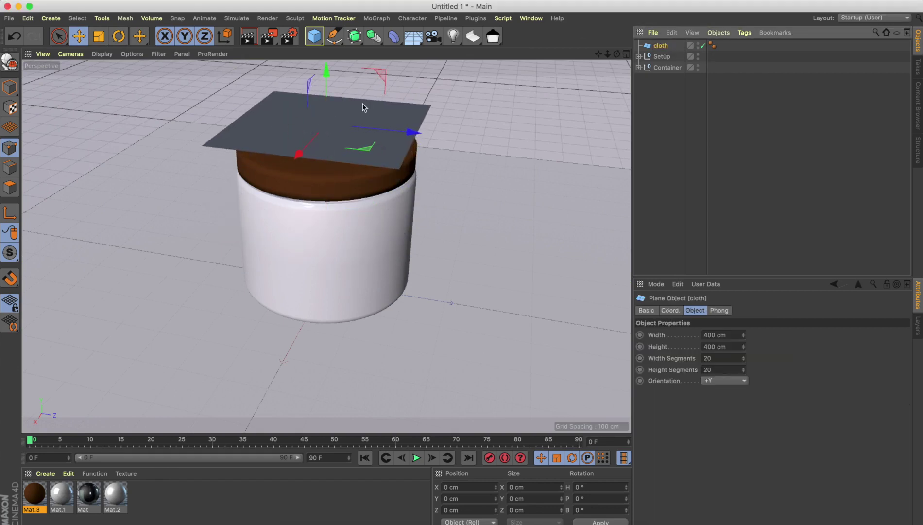
Change the perspective view's shading to show the mesh lines, and select the cloth plane
{"action": "left_click_drag", "start_coordinate": [510, 118], "coordinate": [509, 142], "text": "alt"}
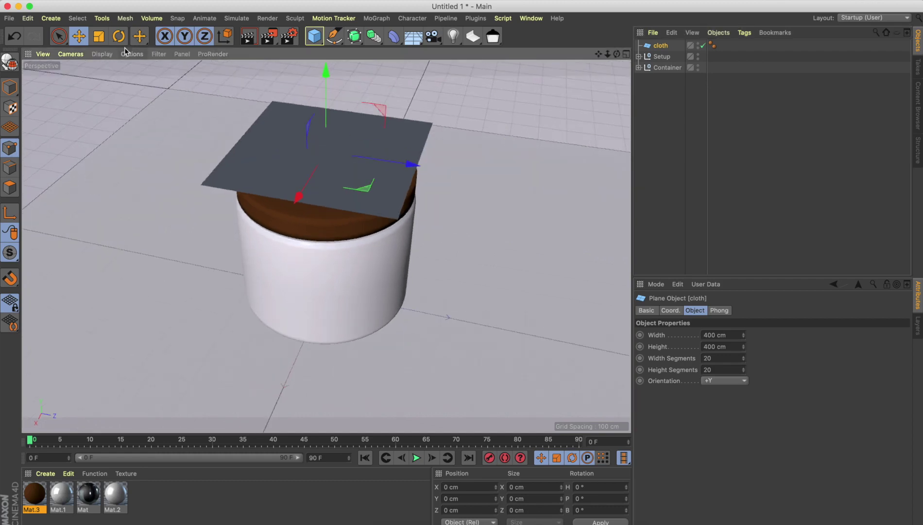
{"action": "left_click", "coordinate": [101, 54]}
{"action": "left_click", "coordinate": [95, 82]}
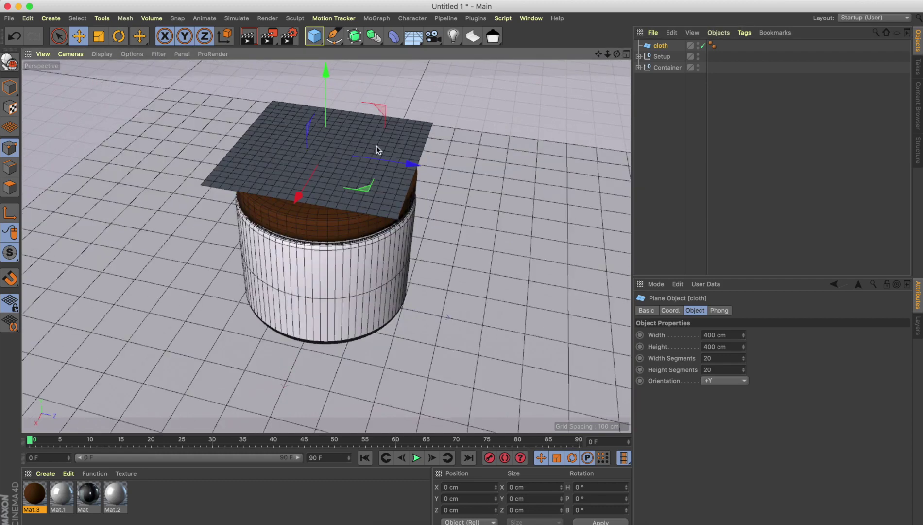
{"action": "left_click", "coordinate": [661, 47]}
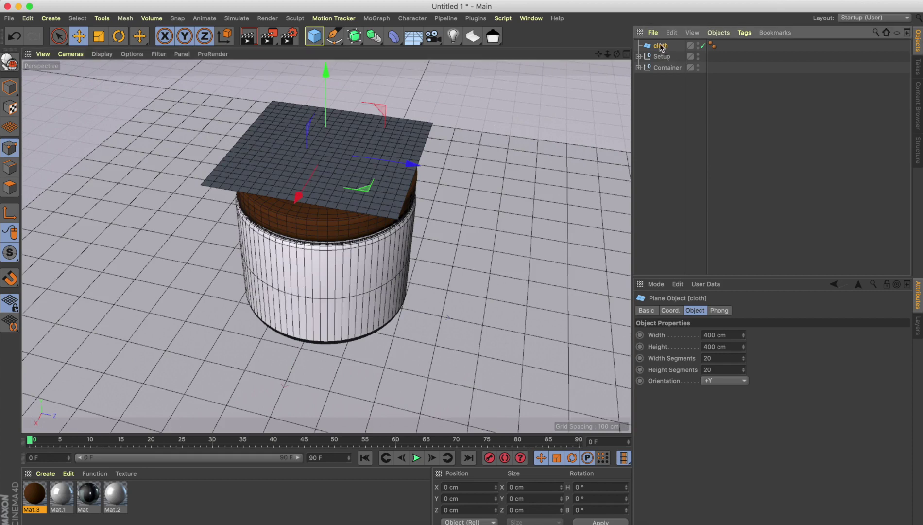
Set the cloth plane's width segments and height segments to 40 each
{"action": "left_click", "coordinate": [319, 150]}
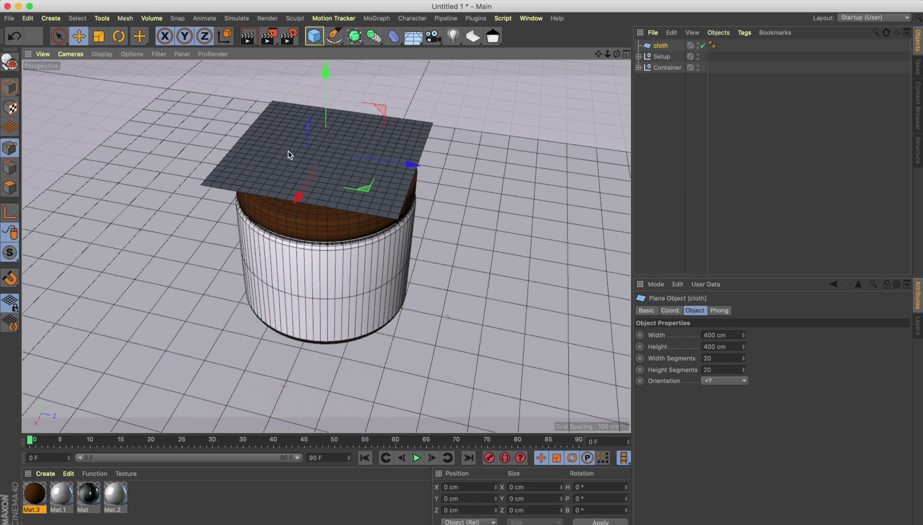
{"action": "double_click", "coordinate": [731, 358]}
{"action": "type", "text": "40"}
{"action": "key", "text": "Tab"}
{"action": "type", "text": "40"}
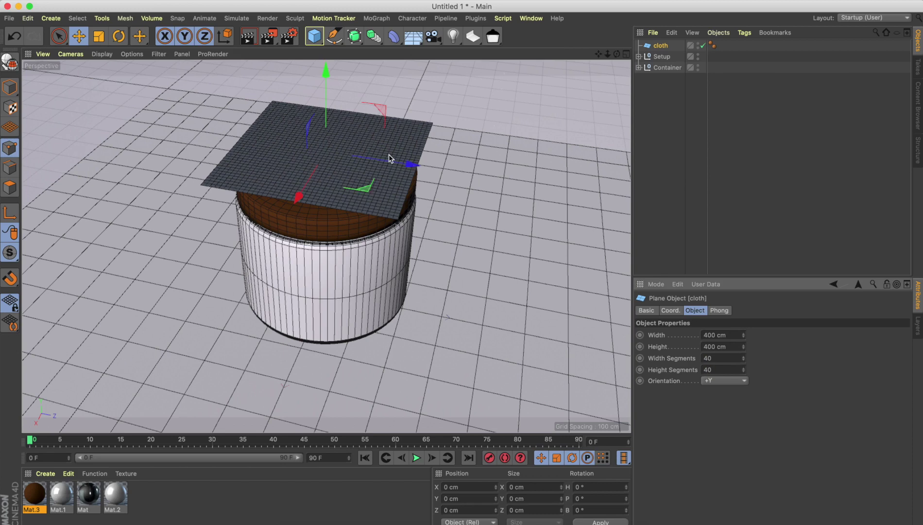
Scale the cloth plane up uniformly to about 593 × 593 cm so it overhangs the jar on all sides
{"action": "left_click", "coordinate": [98, 39]}
{"action": "left_click_drag", "start_coordinate": [500, 113], "coordinate": [448, 104]}
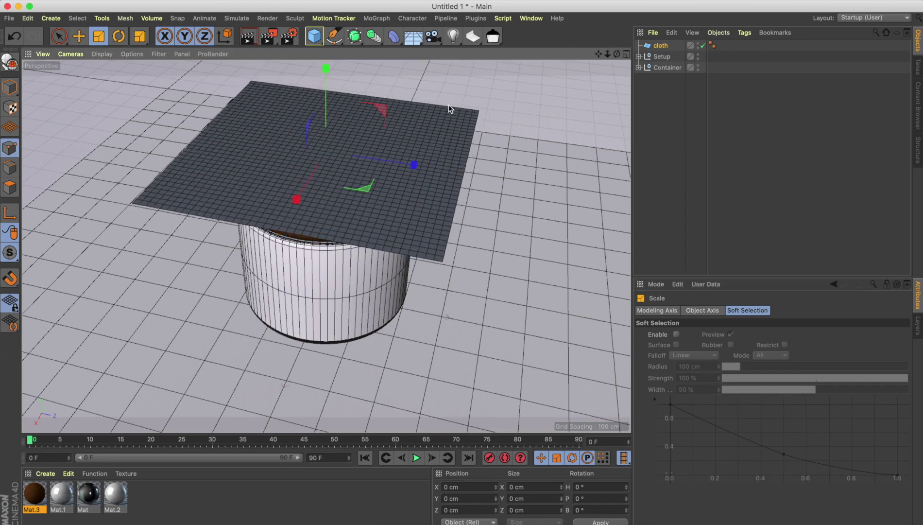
{"action": "left_click_drag", "start_coordinate": [540, 96], "coordinate": [479, 112], "text": "alt"}
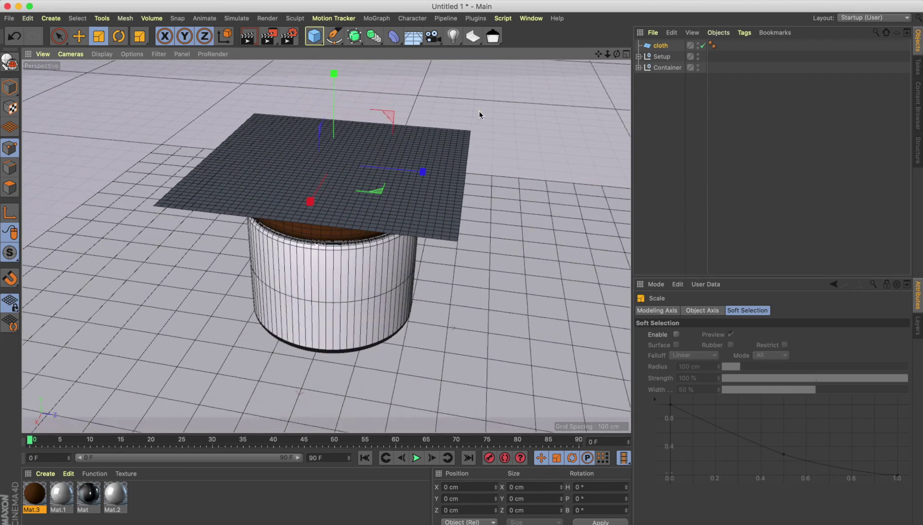
Add a Cloth simulation tag to the cloth plane
{"action": "left_click", "coordinate": [657, 46]}
{"action": "right_click", "coordinate": [654, 47]}
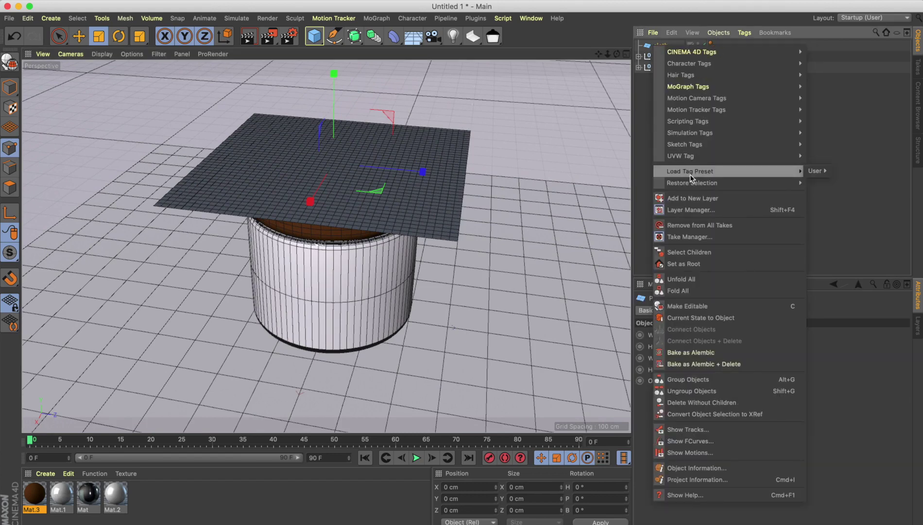
{"action": "mouse_move", "coordinate": [696, 131]}
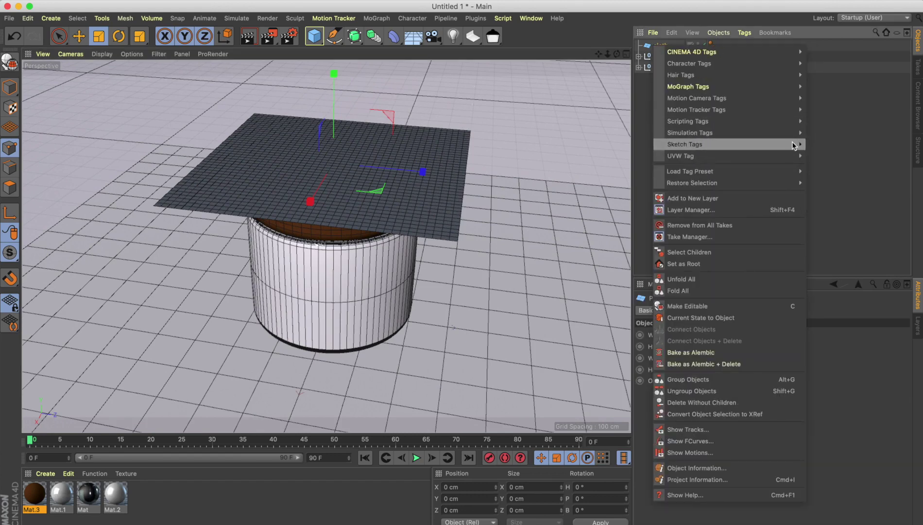
{"action": "left_click", "coordinate": [821, 201]}
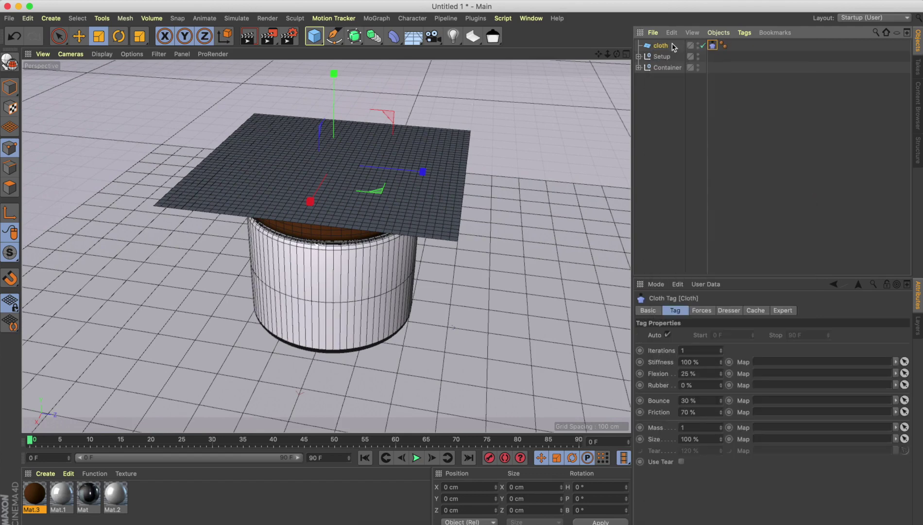
Add Cloth Collider tags to the Cylinder and the Cloth Surface in the Container group, and collapse the group
{"action": "left_click", "coordinate": [639, 67]}
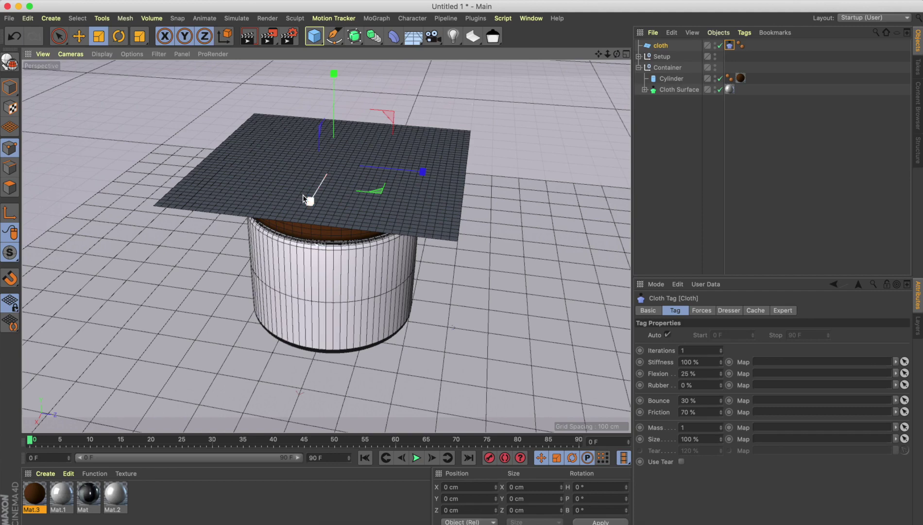
{"action": "right_click", "coordinate": [675, 79]}
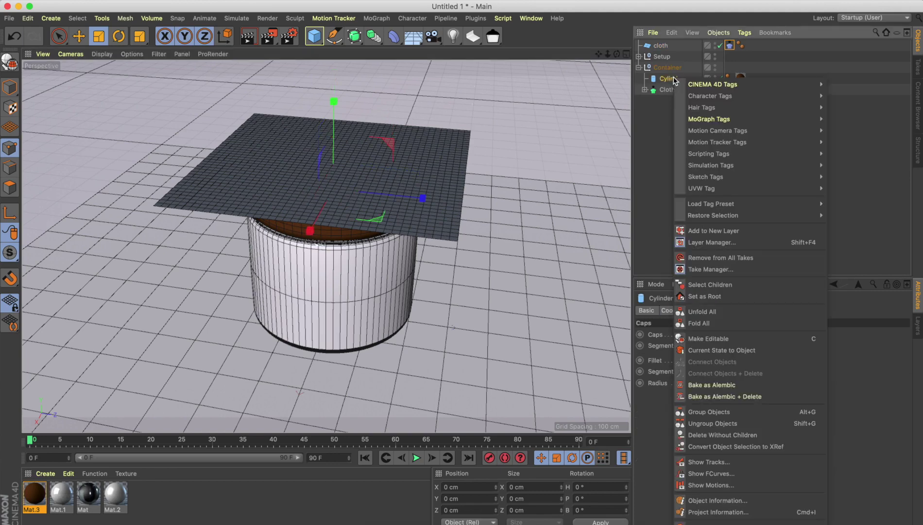
{"action": "mouse_move", "coordinate": [710, 165]}
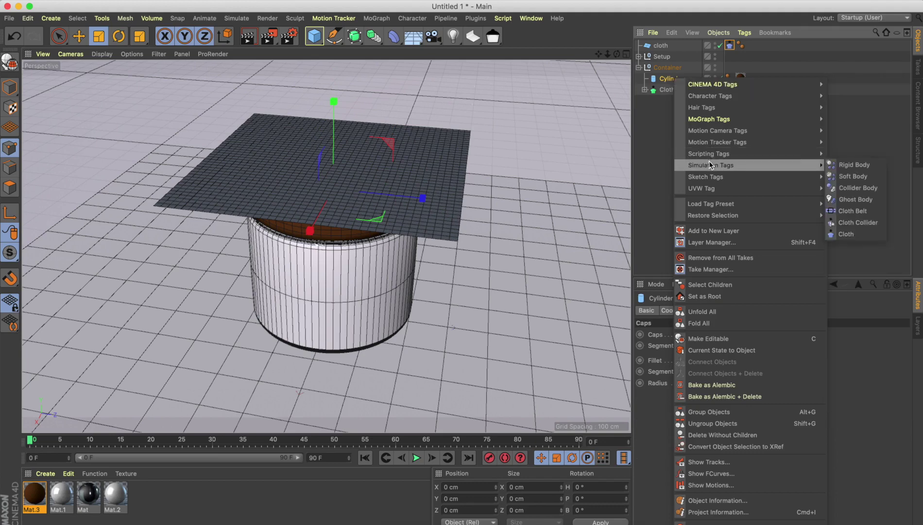
{"action": "left_click", "coordinate": [850, 222]}
{"action": "left_click", "coordinate": [676, 89]}
{"action": "right_click", "coordinate": [676, 90]}
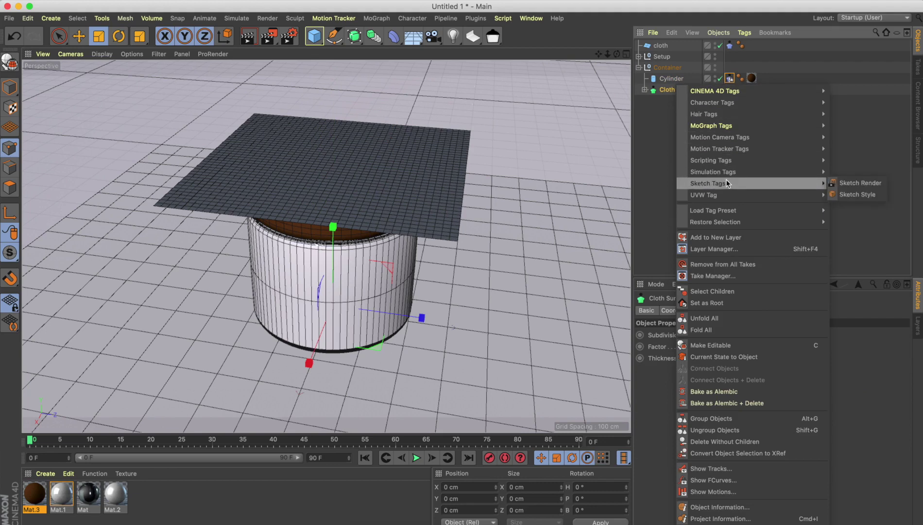
{"action": "mouse_move", "coordinate": [729, 173]}
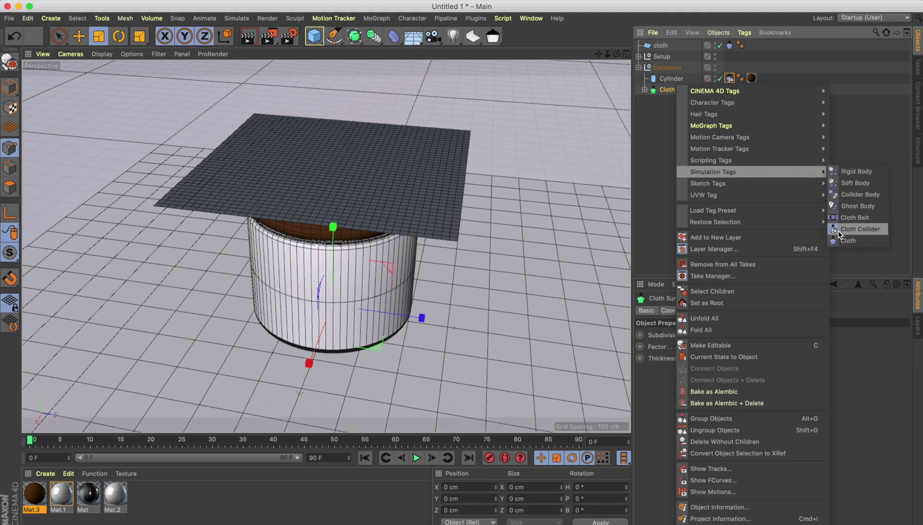
{"action": "left_click", "coordinate": [839, 235]}
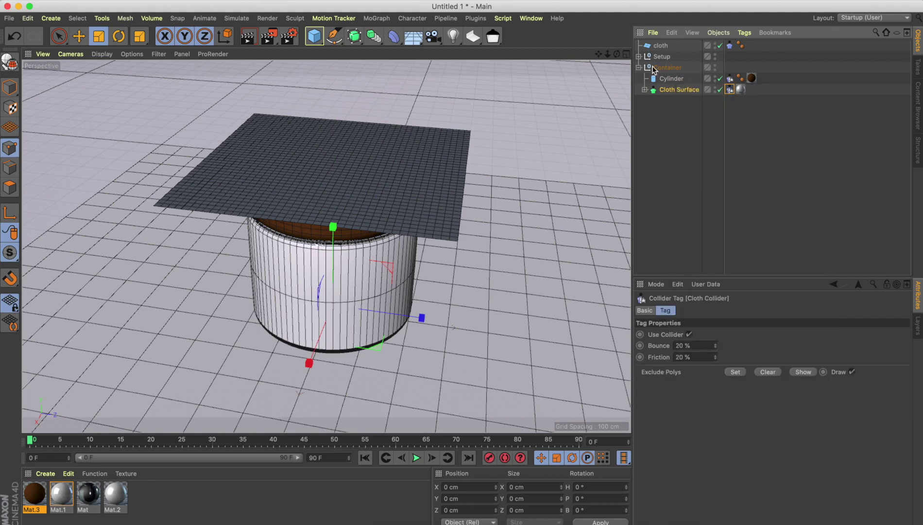
{"action": "left_click", "coordinate": [639, 68]}
Select the cloth plane, play the animation to test the cloth simulation, and rewind to frame 0
{"action": "left_click", "coordinate": [664, 46]}
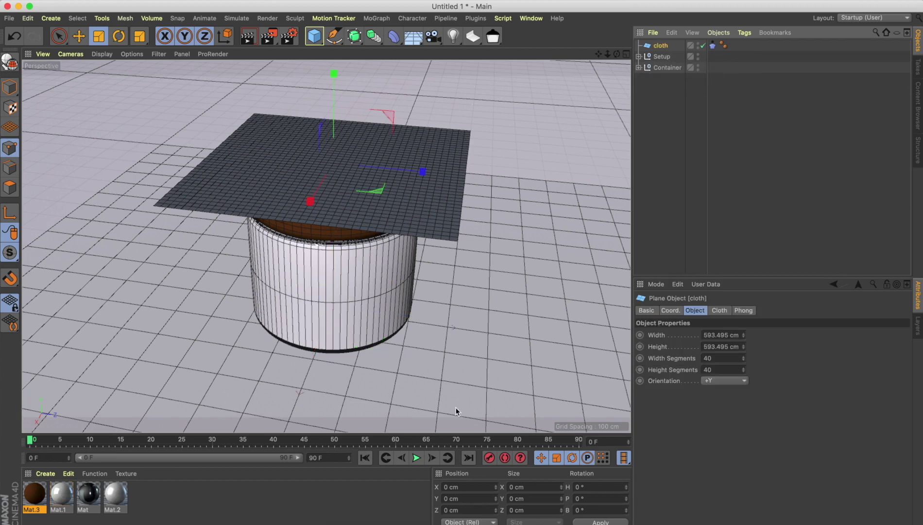
{"action": "left_click", "coordinate": [418, 460]}
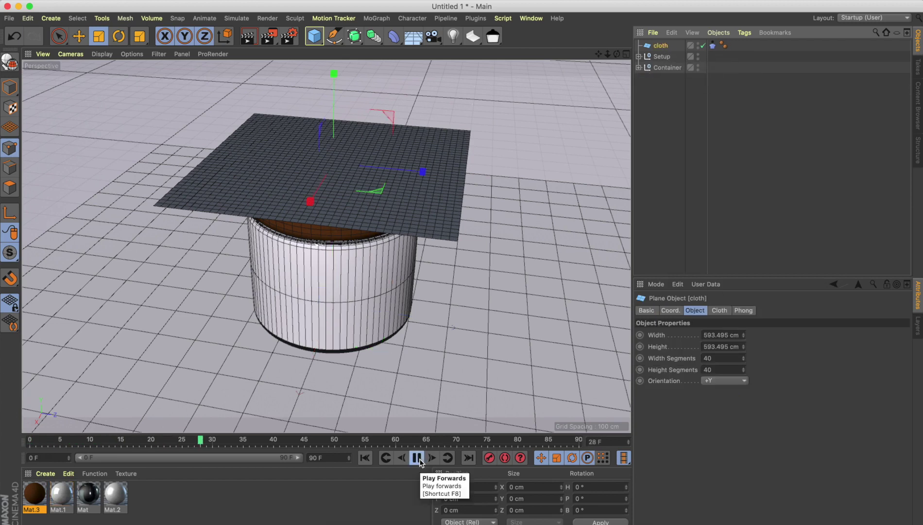
{"action": "left_click", "coordinate": [417, 458]}
{"action": "left_click", "coordinate": [365, 458]}
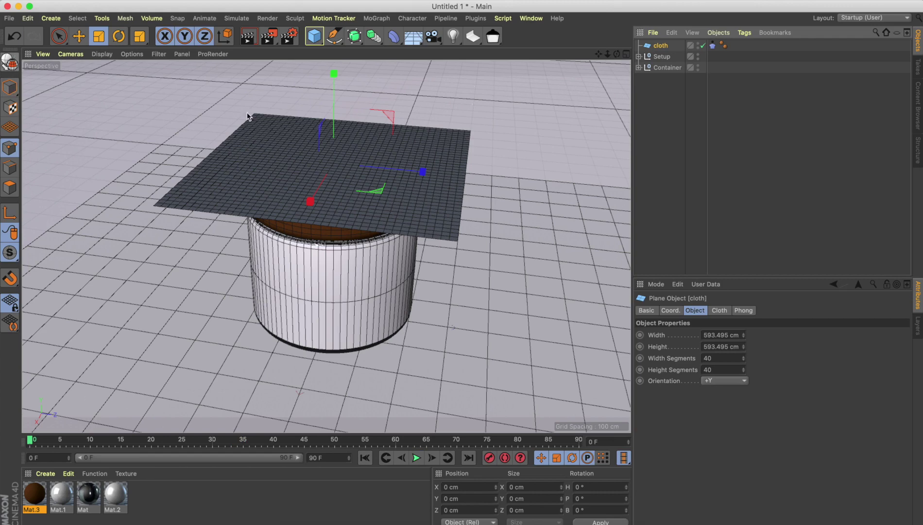
Make the cloth plane editable and play the simulation to frame 86, draping it over the jar
{"action": "left_click", "coordinate": [10, 65]}
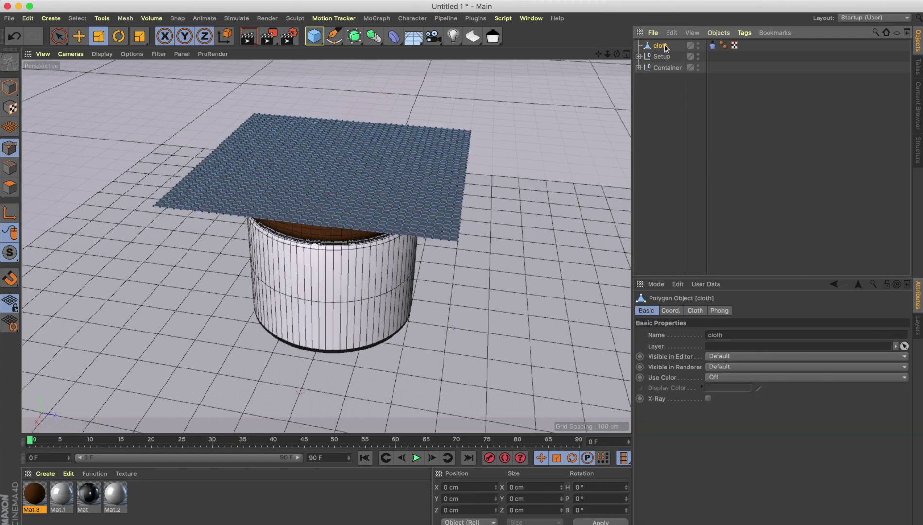
{"action": "left_click", "coordinate": [417, 458]}
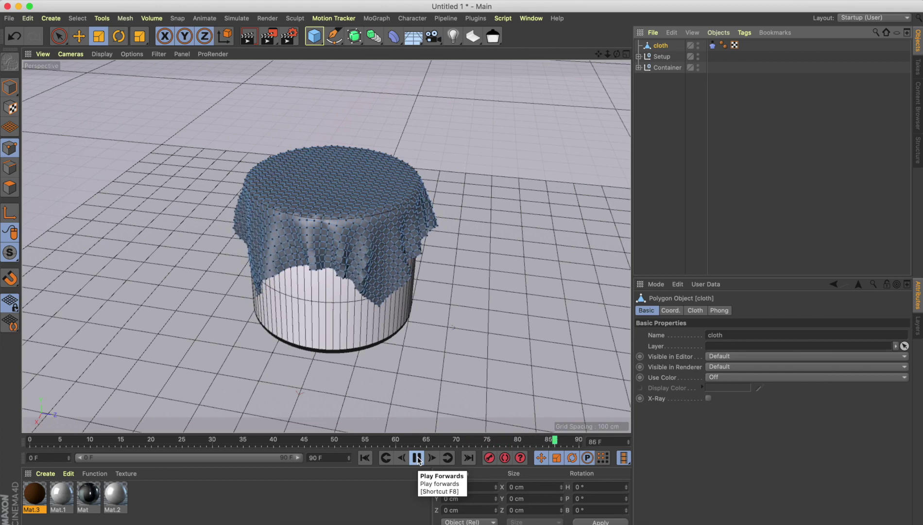
{"action": "left_click", "coordinate": [416, 458]}
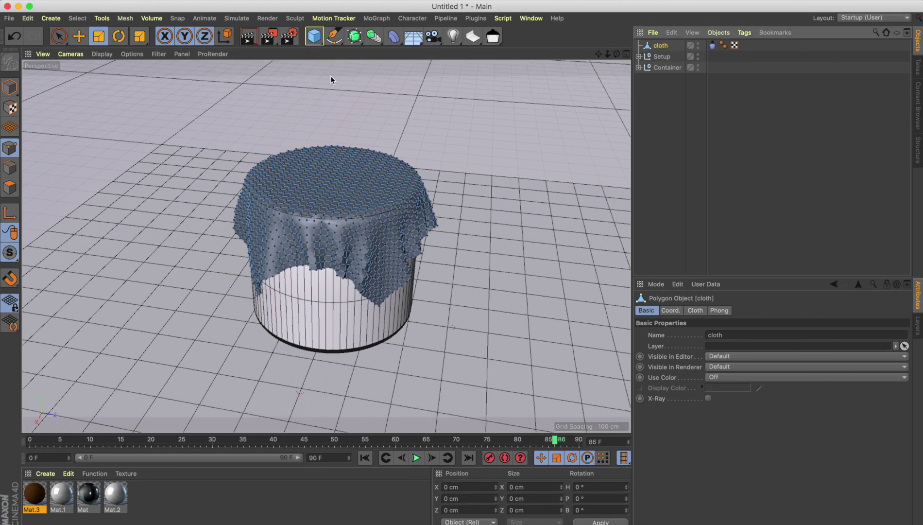
Switch to Model mode and change the perspective view's shading to smooth shading without mesh lines
{"action": "left_click", "coordinate": [11, 87]}
{"action": "left_click", "coordinate": [136, 90]}
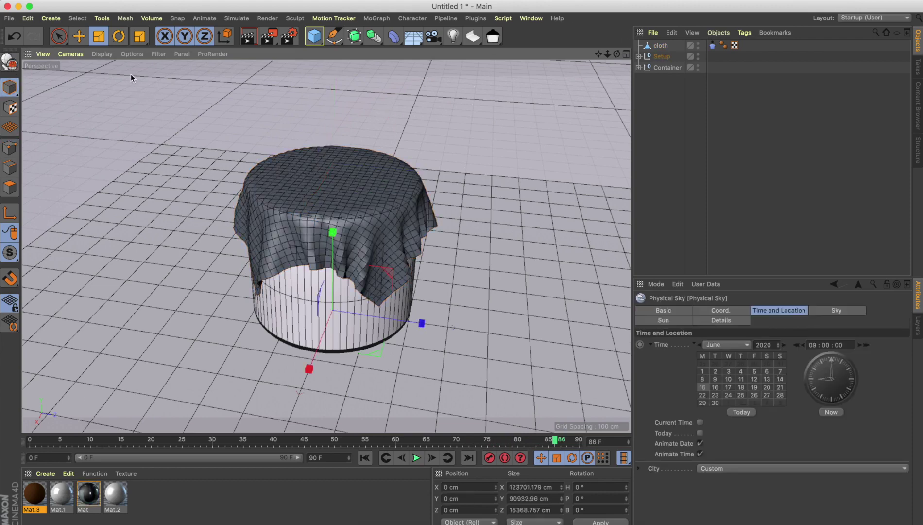
{"action": "left_click", "coordinate": [104, 56]}
{"action": "left_click", "coordinate": [106, 72]}
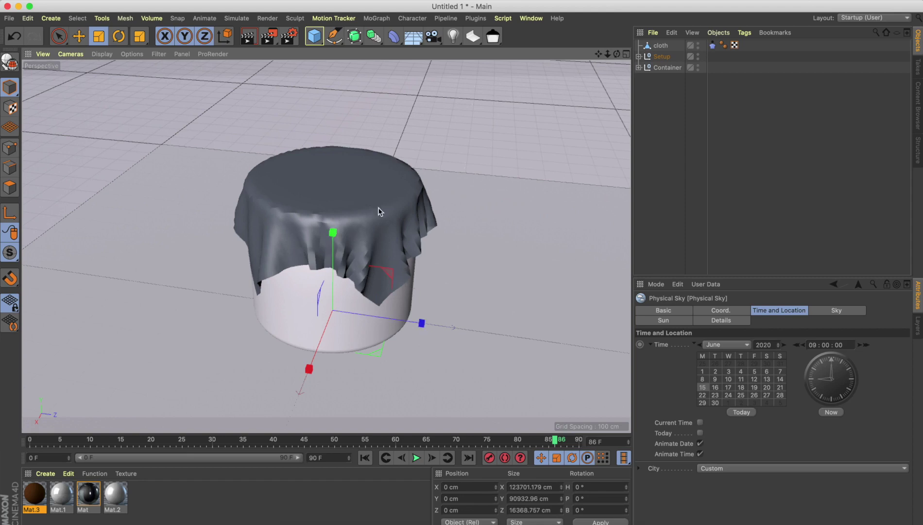
Smooth the draped cloth by placing it under a Subdivision Surface, and collapse that object's hierarchy
{"action": "left_click", "coordinate": [666, 45]}
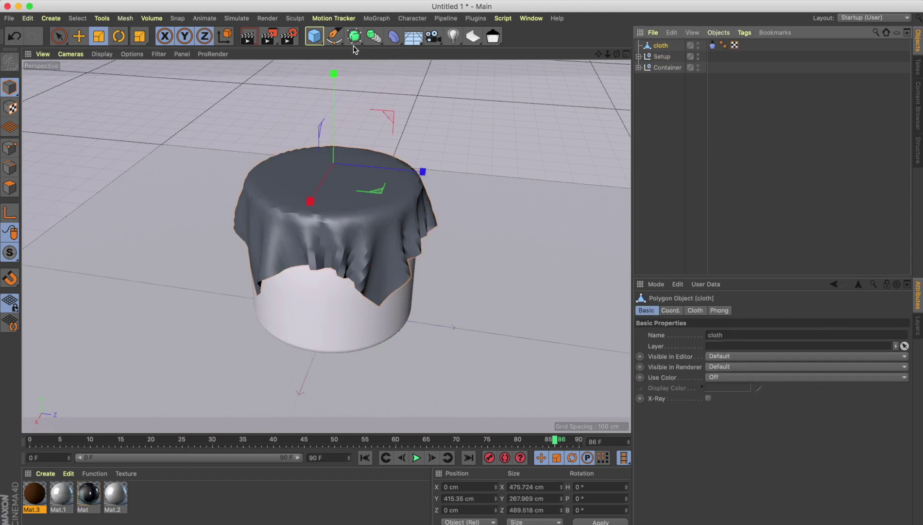
{"action": "left_click_drag", "start_coordinate": [354, 37], "coordinate": [399, 49], "text": "alt"}
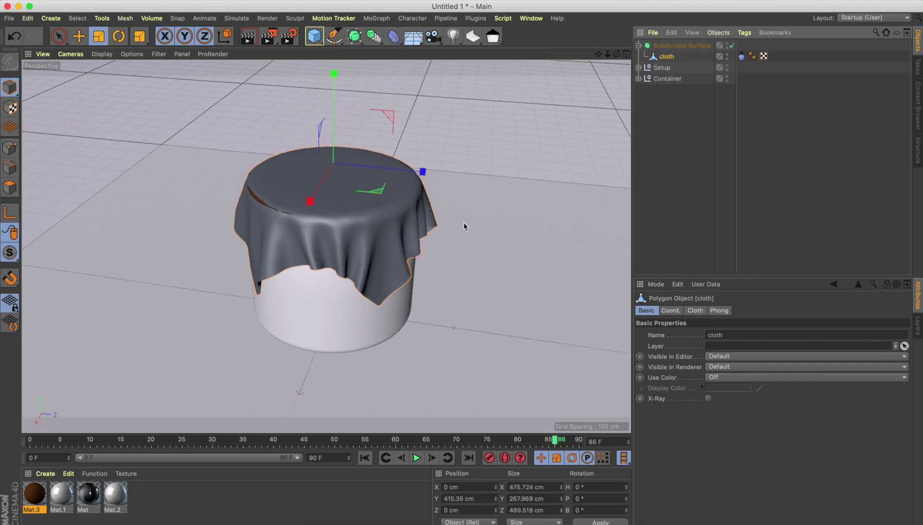
{"action": "left_click", "coordinate": [462, 194]}
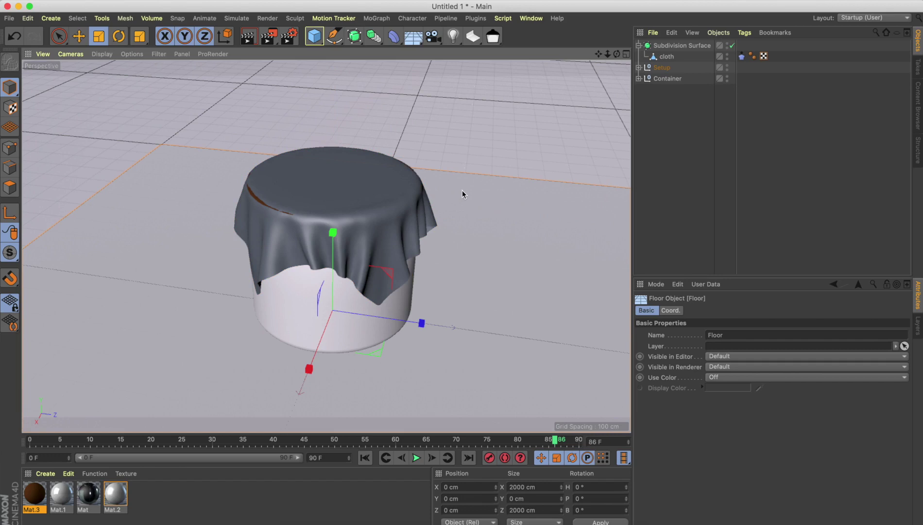
{"action": "left_click", "coordinate": [356, 210]}
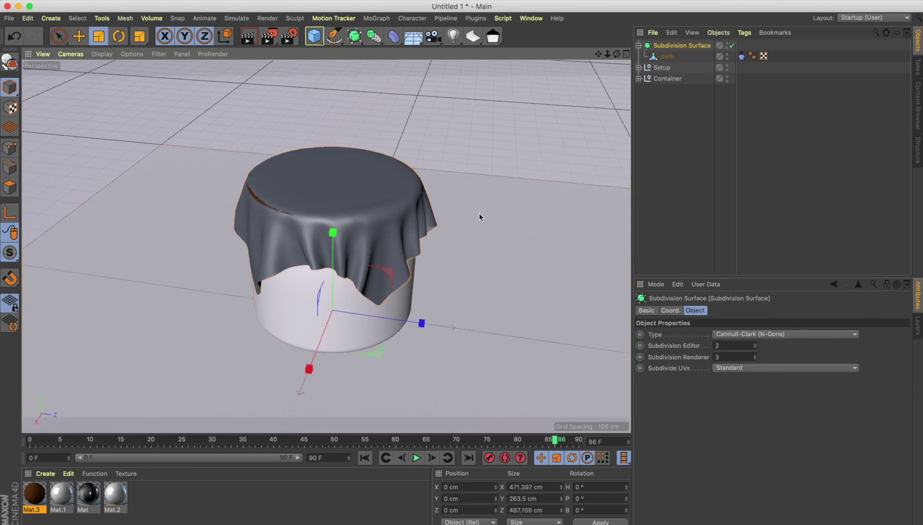
{"action": "left_click", "coordinate": [480, 214]}
{"action": "left_click", "coordinate": [347, 197]}
{"action": "left_click", "coordinate": [639, 45]}
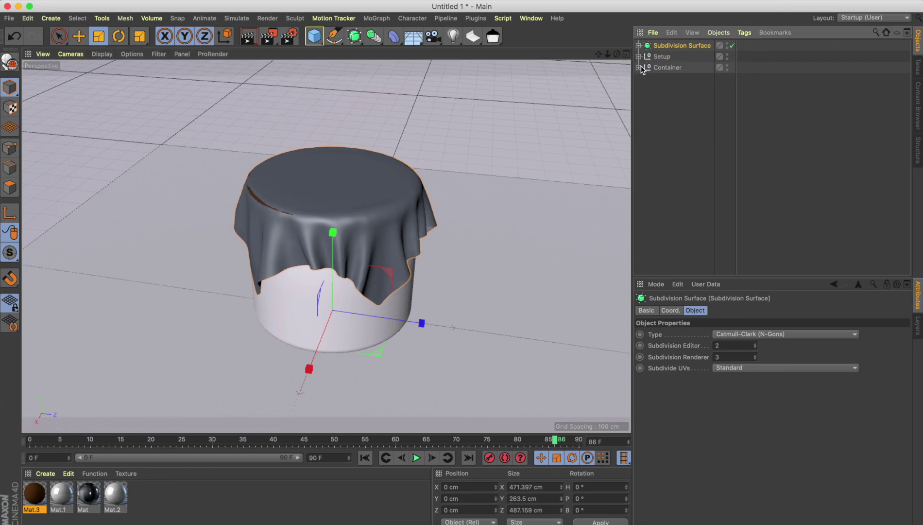
Lower the lid Cylinder in the Container group along Y by about 2.7 cm so it sits beneath the cloth
{"action": "left_click", "coordinate": [639, 67]}
{"action": "left_click", "coordinate": [663, 78]}
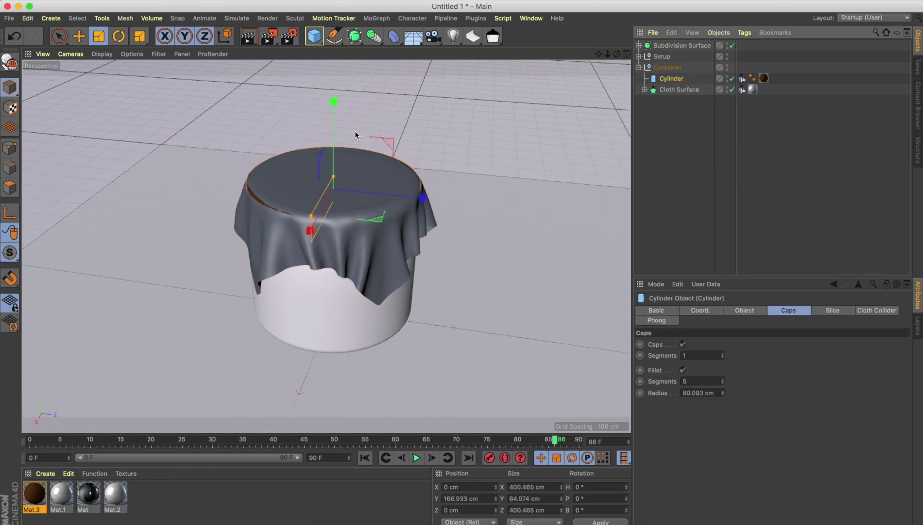
{"action": "left_click", "coordinate": [79, 36]}
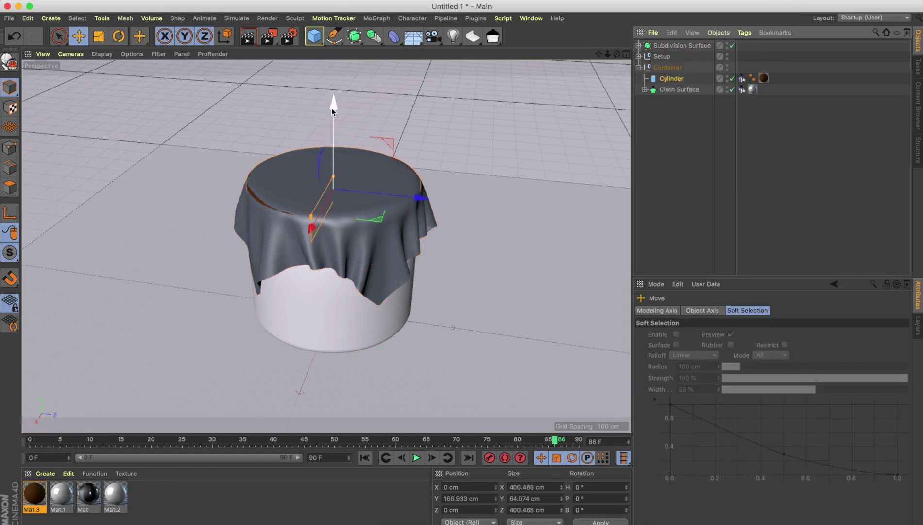
{"action": "left_click_drag", "start_coordinate": [332, 111], "coordinate": [332, 113]}
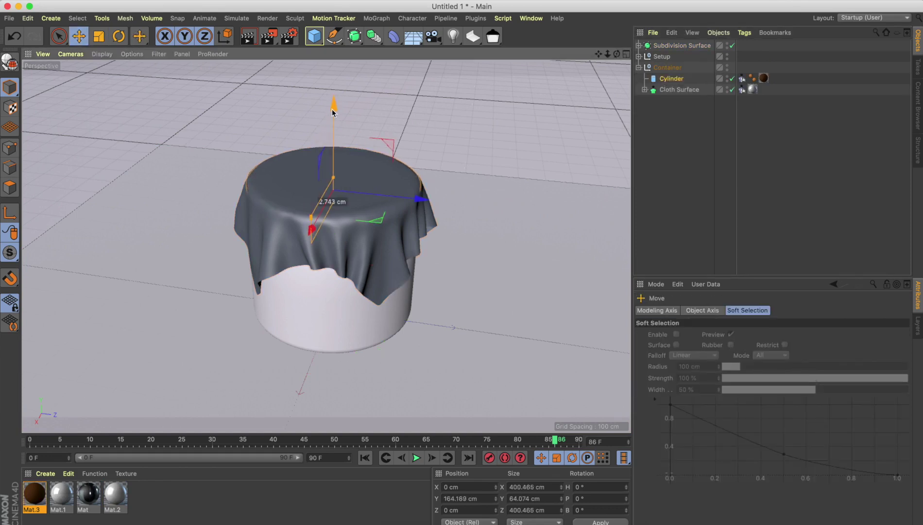
{"action": "left_click", "coordinate": [443, 86]}
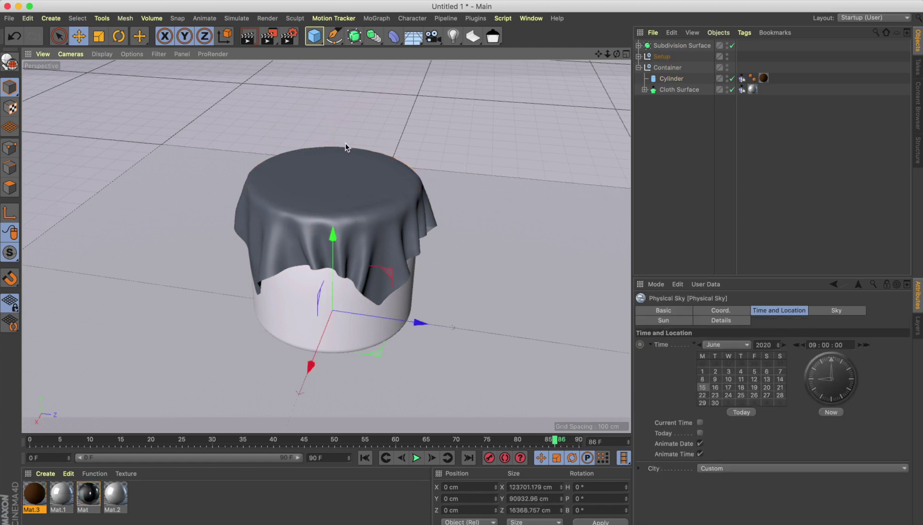
Move the Subdivision Surface into the Container group above the Cylinder and rename it as cloth
{"action": "left_click", "coordinate": [664, 46]}
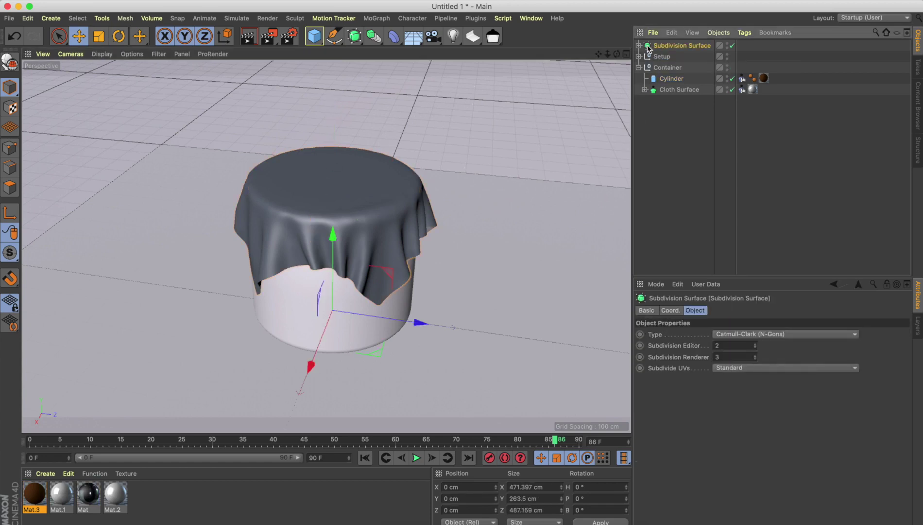
{"action": "left_click_drag", "start_coordinate": [648, 47], "coordinate": [660, 78]}
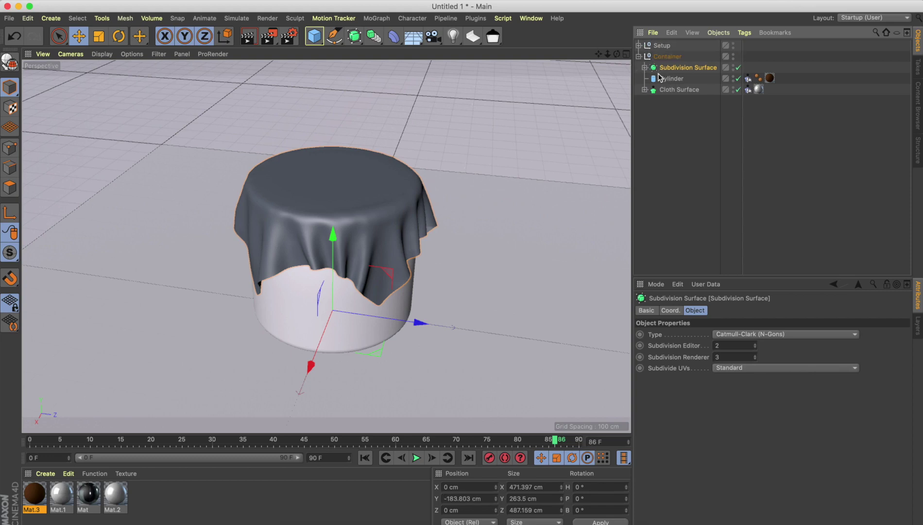
{"action": "double_click", "coordinate": [683, 67]}
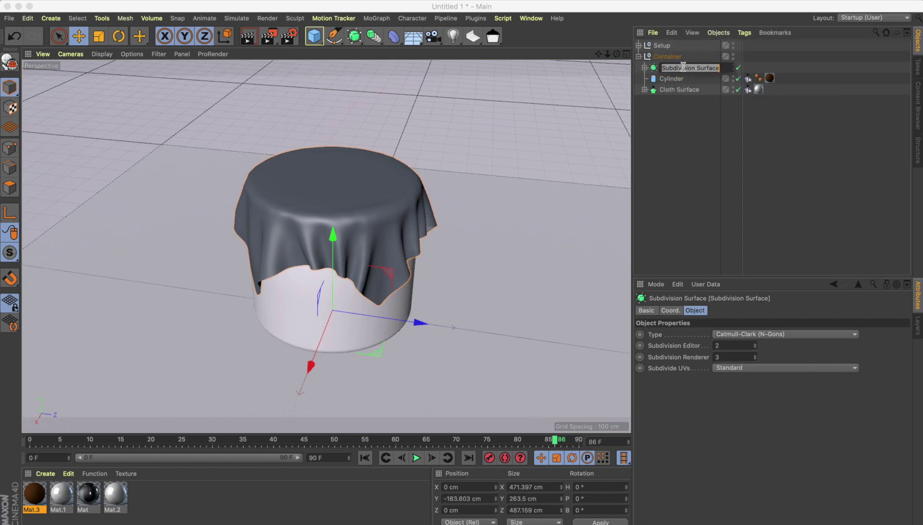
{"action": "type", "text": "clothj"}
{"action": "key", "text": "BackSpace"}
{"action": "key", "text": "Return"}
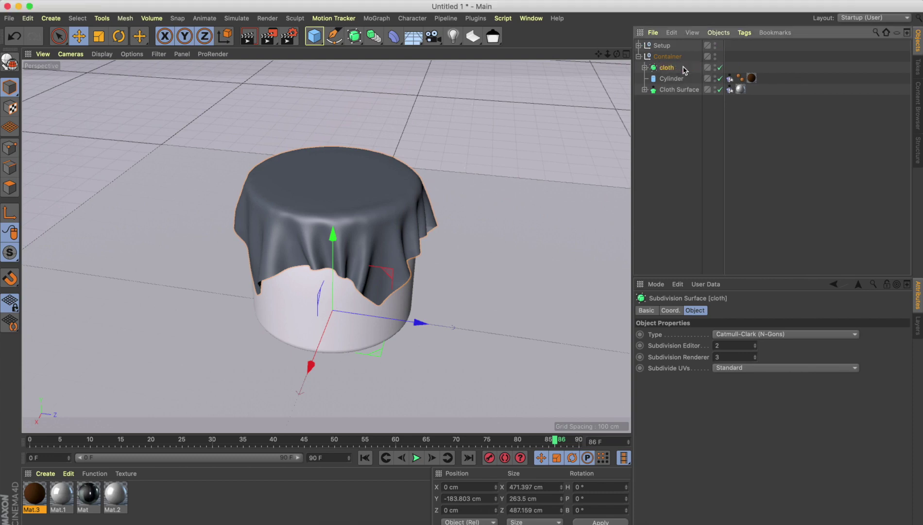
In the Container group, rename the Cylinder as Lid and the Cloth Surface as body
{"action": "double_click", "coordinate": [671, 78]}
{"action": "type", "text": "Lid"}
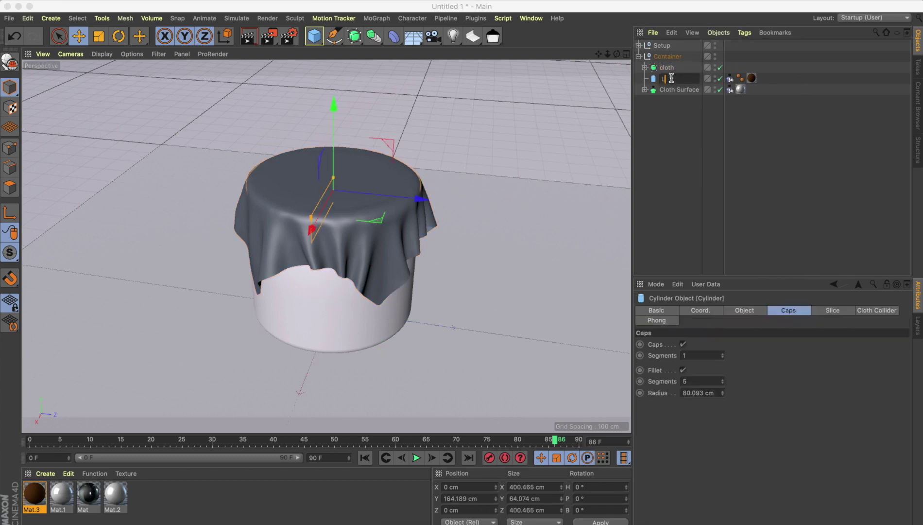
{"action": "key", "text": "Return"}
{"action": "double_click", "coordinate": [669, 90]}
{"action": "type", "text": "Clotainer"}
{"action": "key", "text": "Return"}
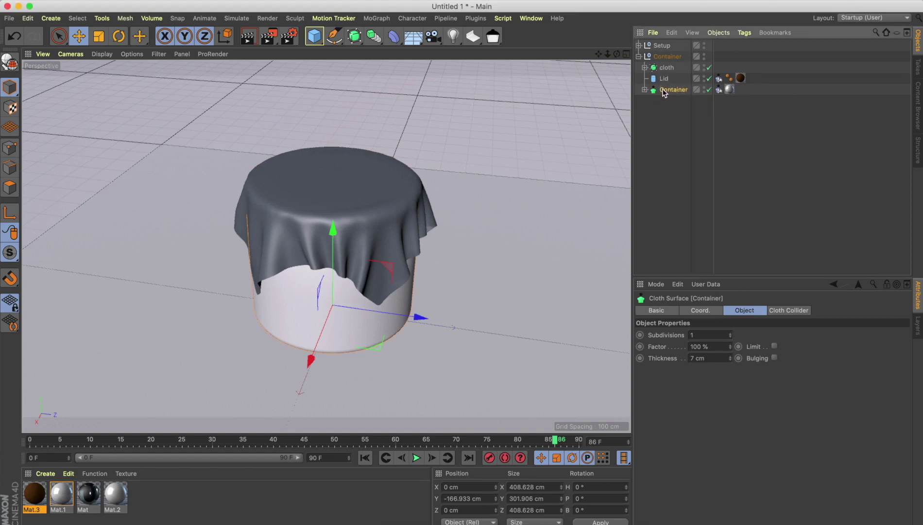
{"action": "double_click", "coordinate": [663, 90]}
{"action": "type", "text": "c"}
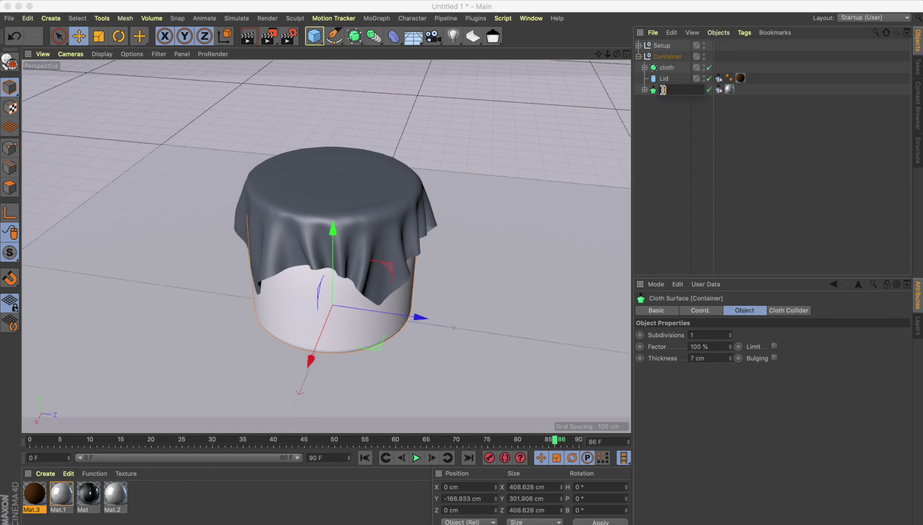
{"action": "type", "text": "ody"}
{"action": "key", "text": "Return"}
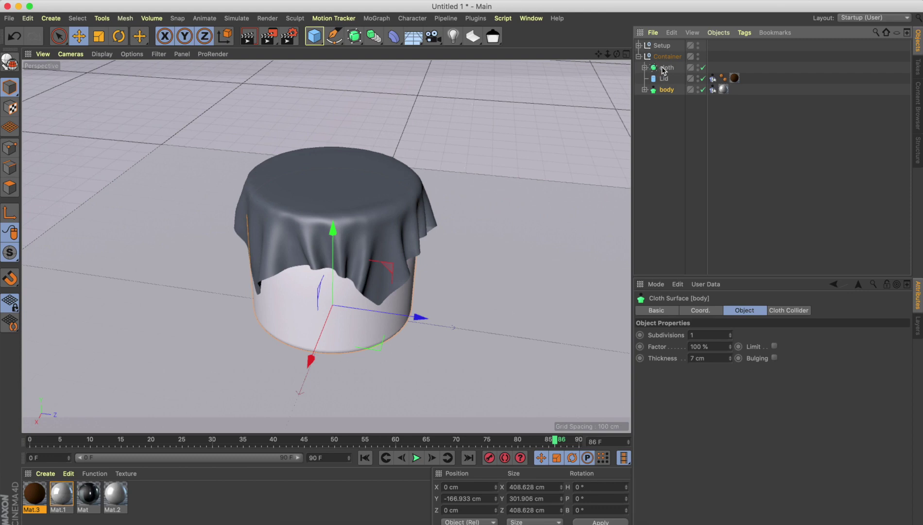
Delete the Cloth tag from the cloth mesh inside the cloth Subdivision Surface, and collapse that hierarchy
{"action": "left_click", "coordinate": [644, 67]}
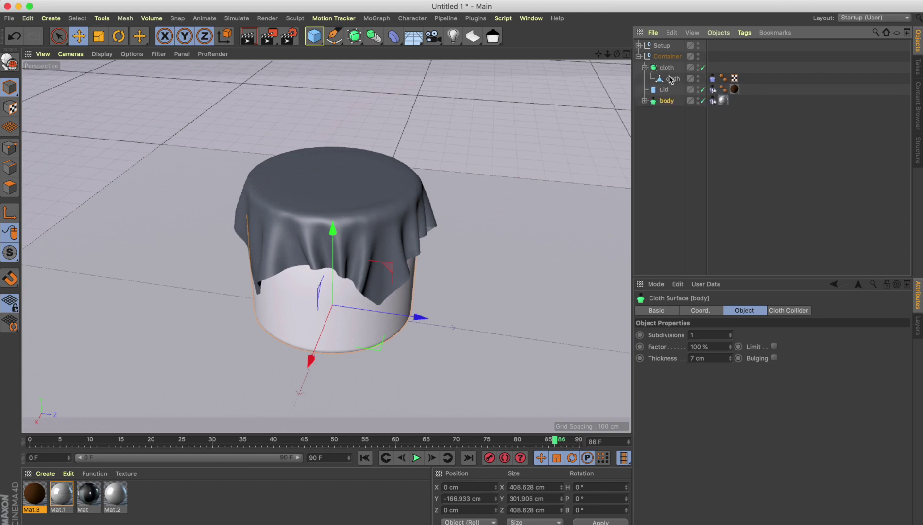
{"action": "left_click", "coordinate": [672, 78]}
{"action": "left_click", "coordinate": [713, 79]}
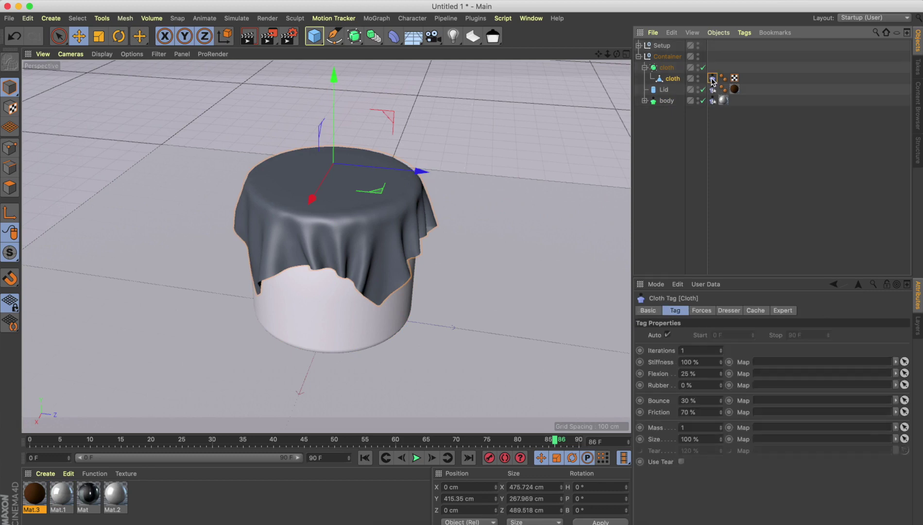
{"action": "key", "text": "Delete"}
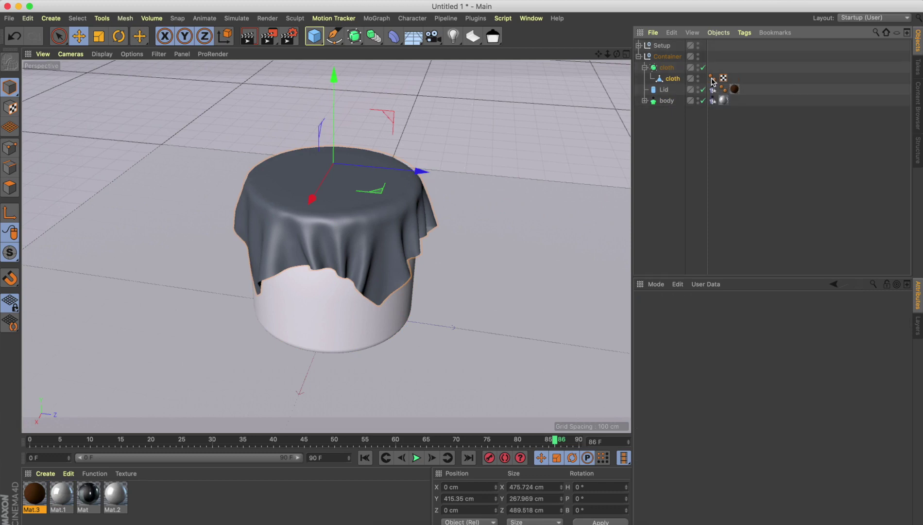
{"action": "left_click", "coordinate": [644, 68]}
Try moving the cloth about 74.4 cm in negative Z, undo the move, and reselect the cloth
{"action": "left_click", "coordinate": [395, 195]}
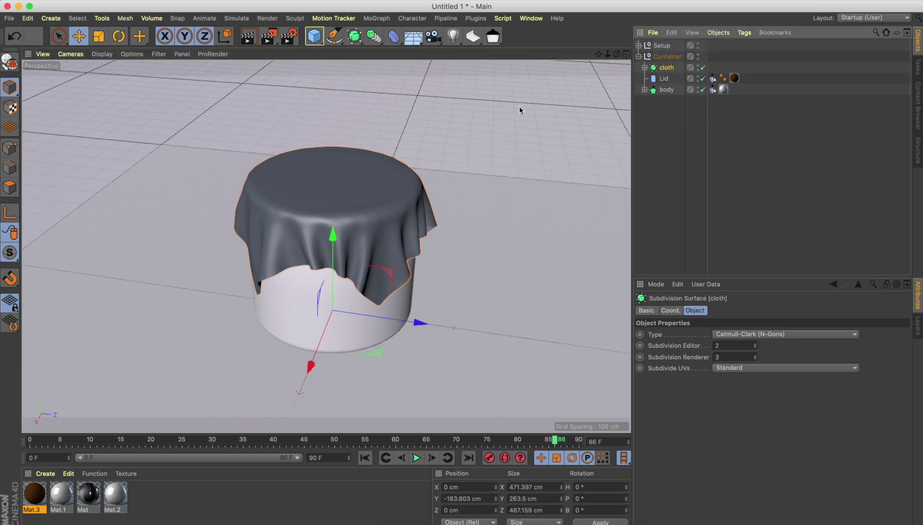
{"action": "mouse_move", "coordinate": [395, 319]}
{"action": "left_mouse_down"}
{"action": "mouse_move", "coordinate": [293, 306]}
{"action": "mouse_move", "coordinate": [399, 329]}
{"action": "left_mouse_up"}
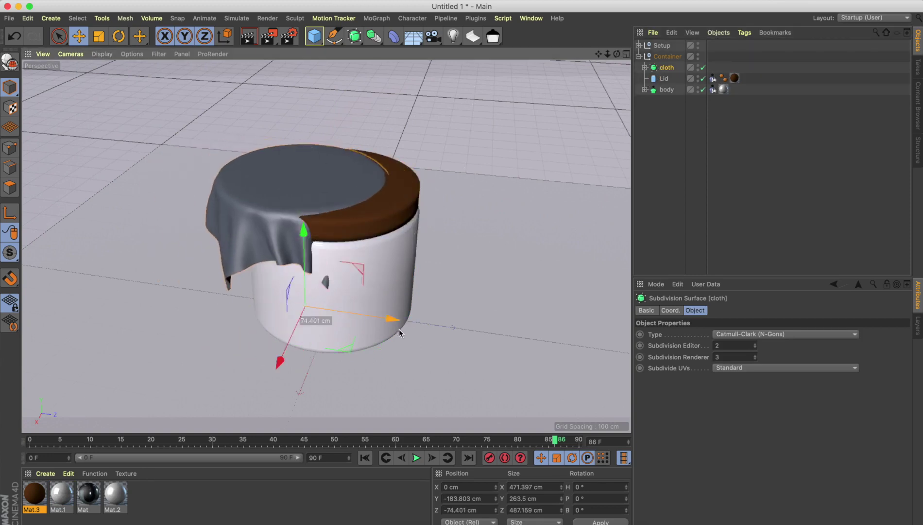
{"action": "key", "text": "super+z"}
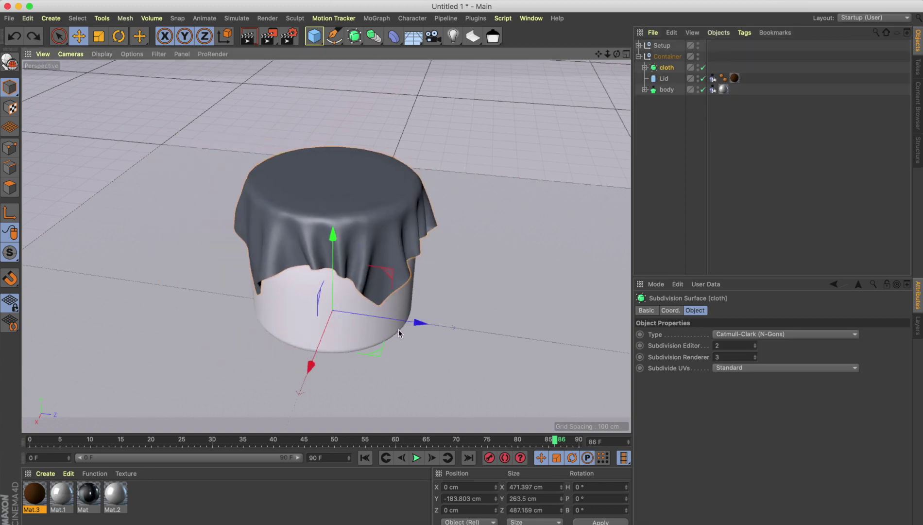
{"action": "left_click", "coordinate": [445, 225]}
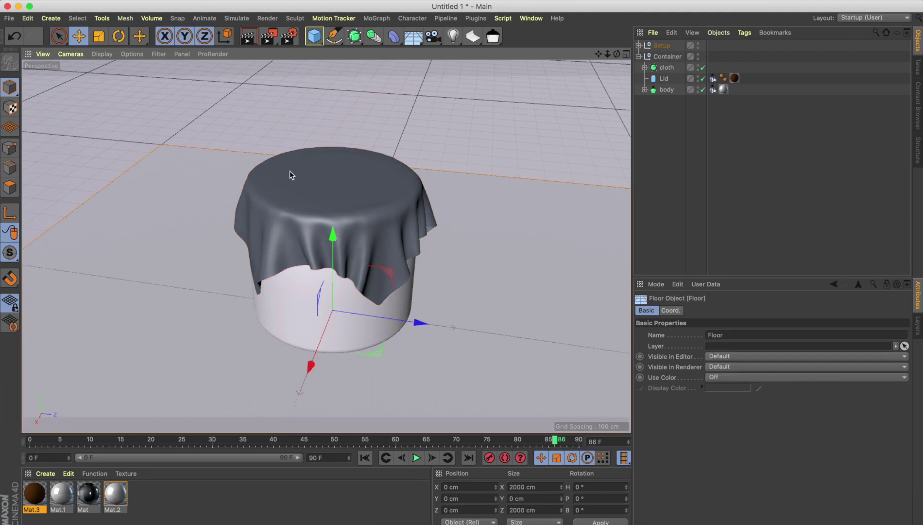
{"action": "left_click", "coordinate": [300, 182]}
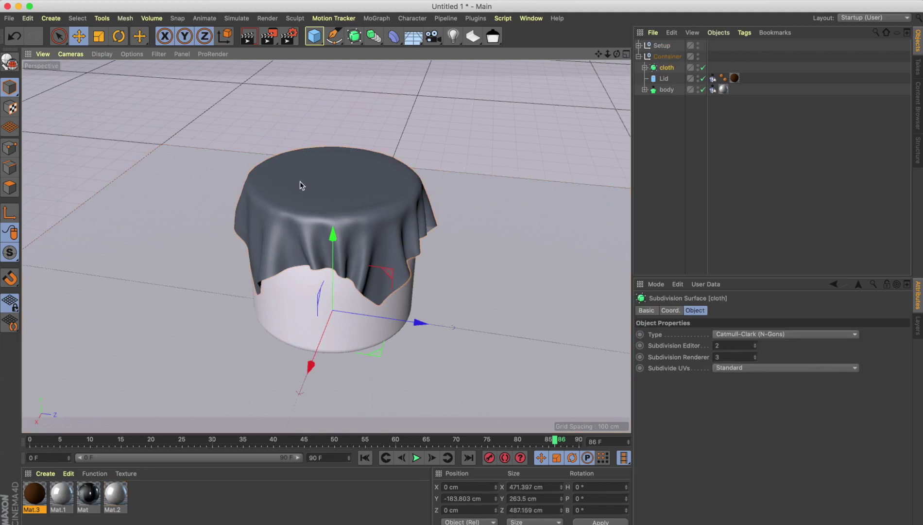
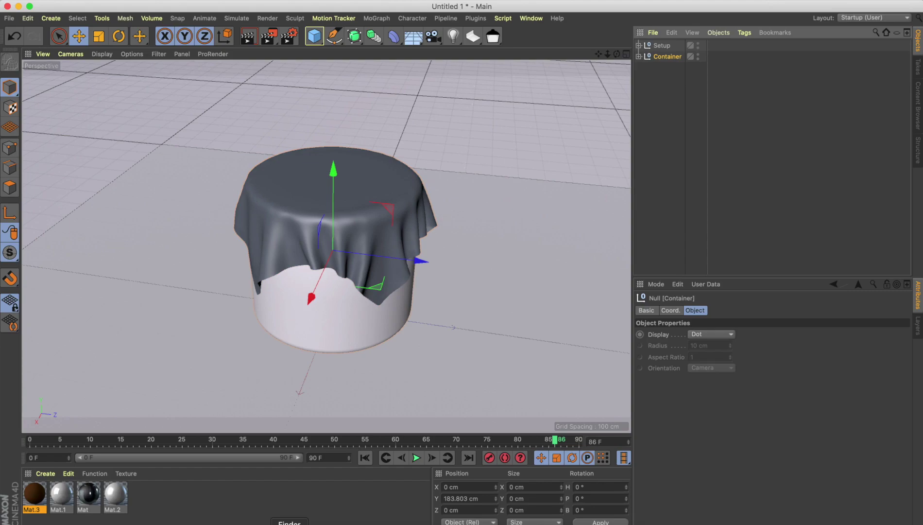
Switch to Finder and preview Sacktexture.jpg in the Can folder at full size
{"action": "left_click", "coordinate": [290, 521]}
{"action": "left_click", "coordinate": [614, 120]}
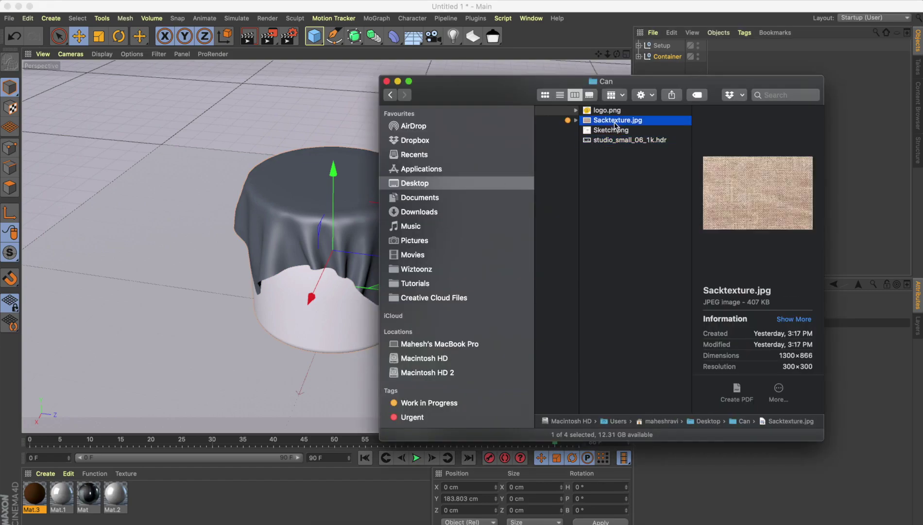
{"action": "key", "text": "space"}
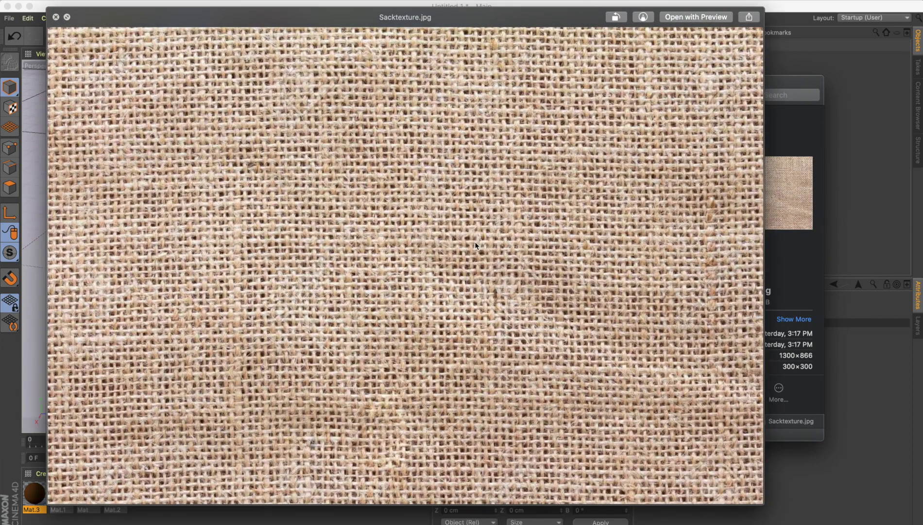
{"action": "key", "text": "space"}
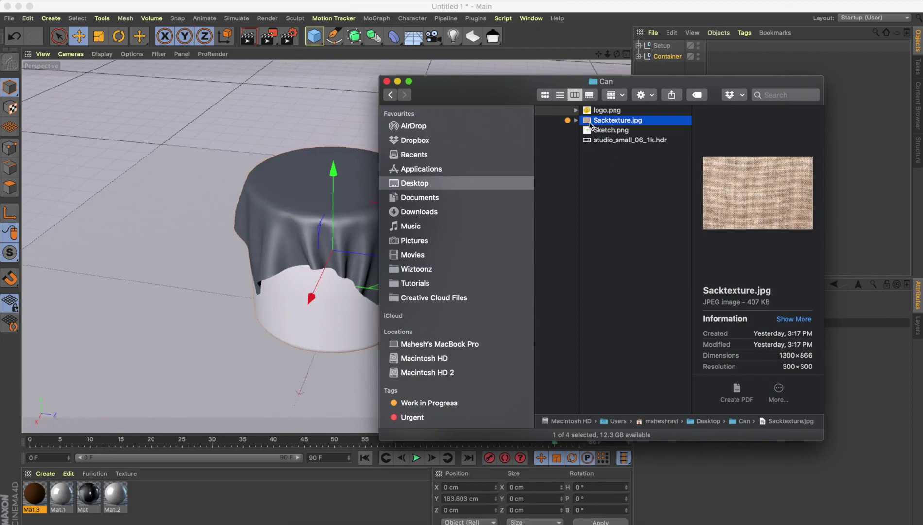
Create a material from Sacktexture.jpg without copying the image to the project location, and apply it to the cloth
{"action": "left_click_drag", "start_coordinate": [589, 122], "coordinate": [160, 488]}
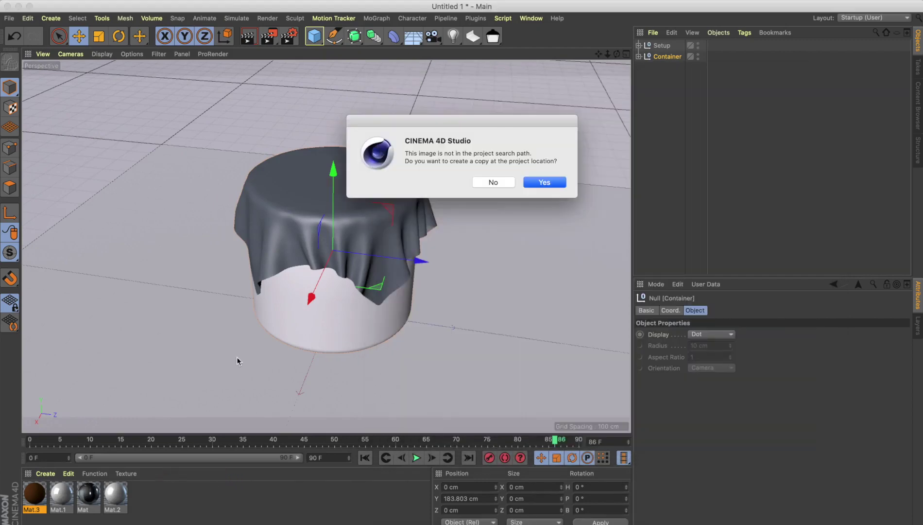
{"action": "left_click", "coordinate": [477, 184]}
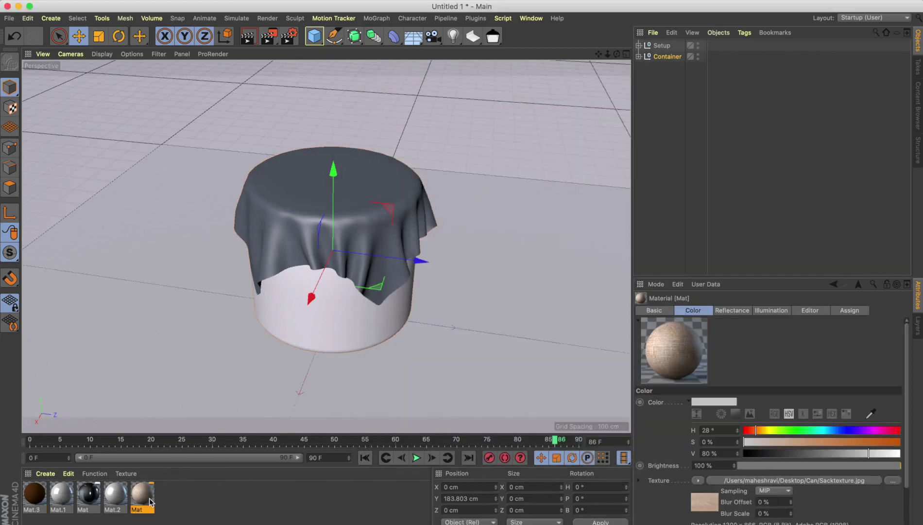
{"action": "left_click_drag", "start_coordinate": [146, 499], "coordinate": [340, 190]}
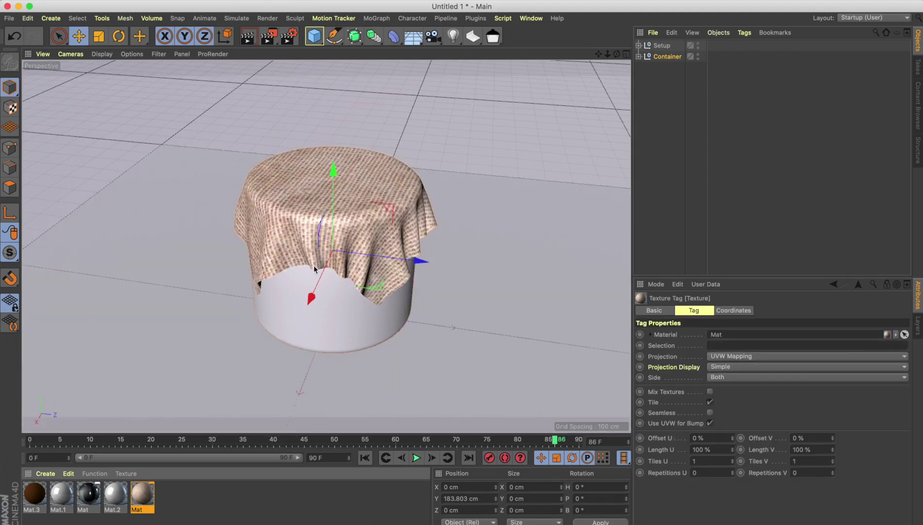
Open the sack material for editing, enable its Bump channel and disable Reflectance
{"action": "double_click", "coordinate": [145, 497]}
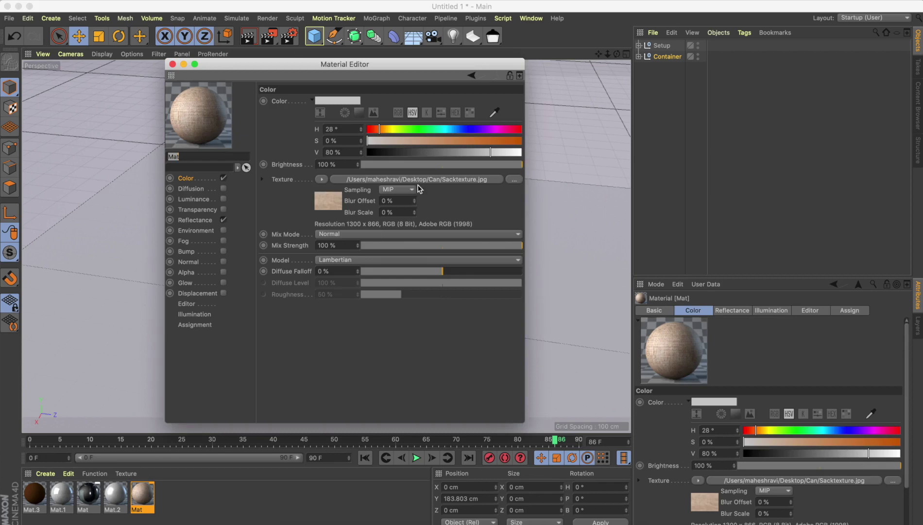
{"action": "left_click_drag", "start_coordinate": [357, 66], "coordinate": [689, 85]}
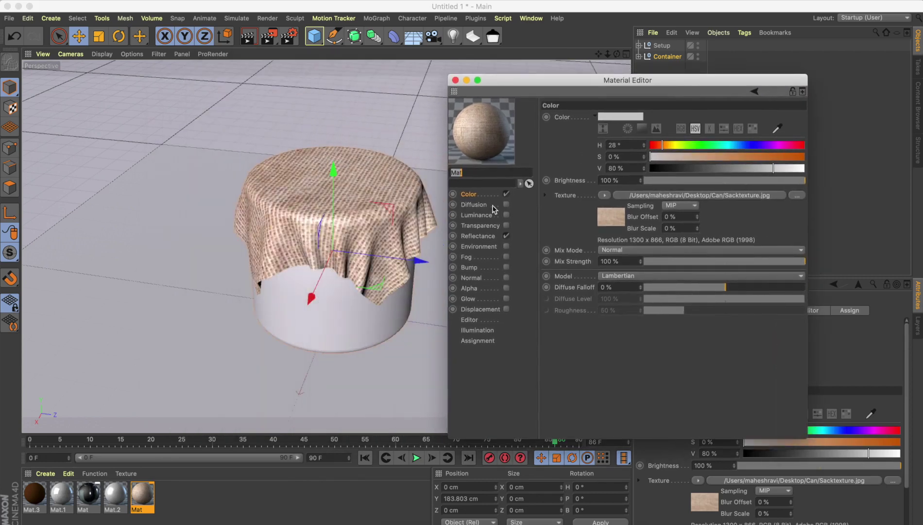
{"action": "left_click", "coordinate": [506, 267]}
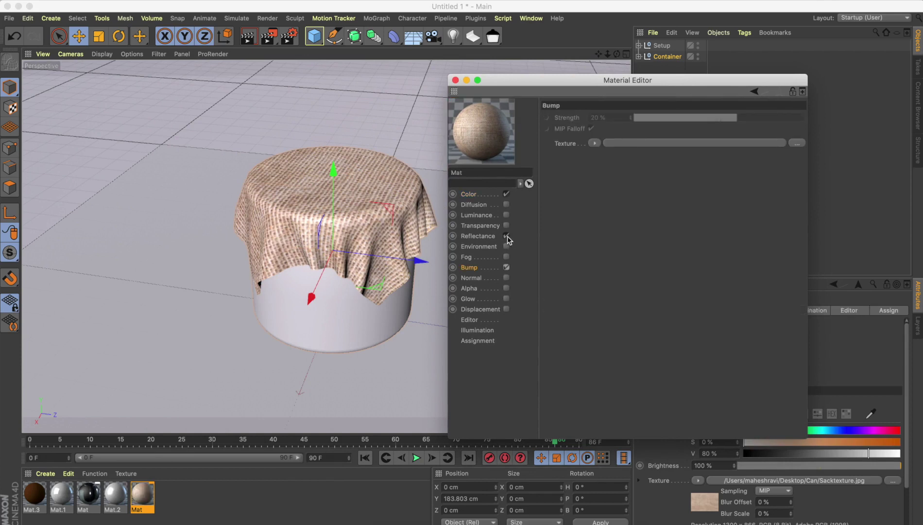
{"action": "left_click", "coordinate": [506, 237]}
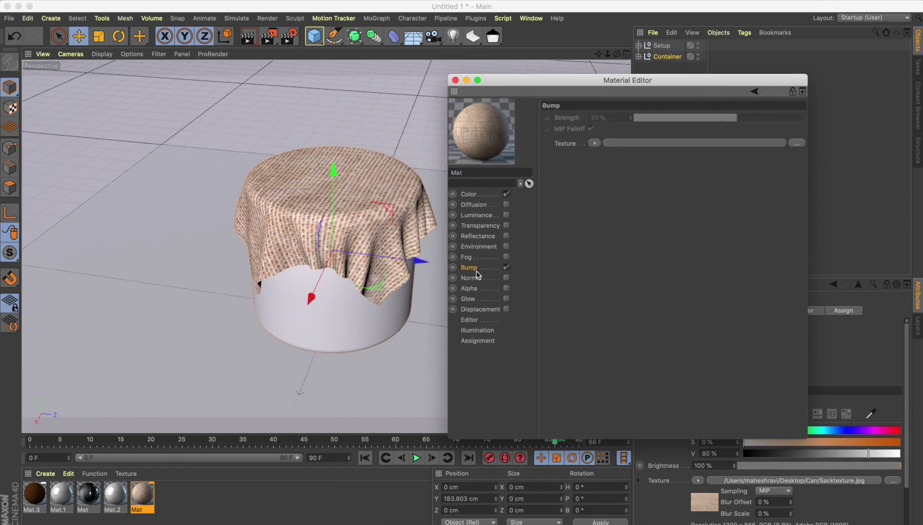
Load Sacktexture.jpg from the Can folder as the bump texture without a project copy, and set the bump strength to 70%
{"action": "left_click", "coordinate": [595, 144]}
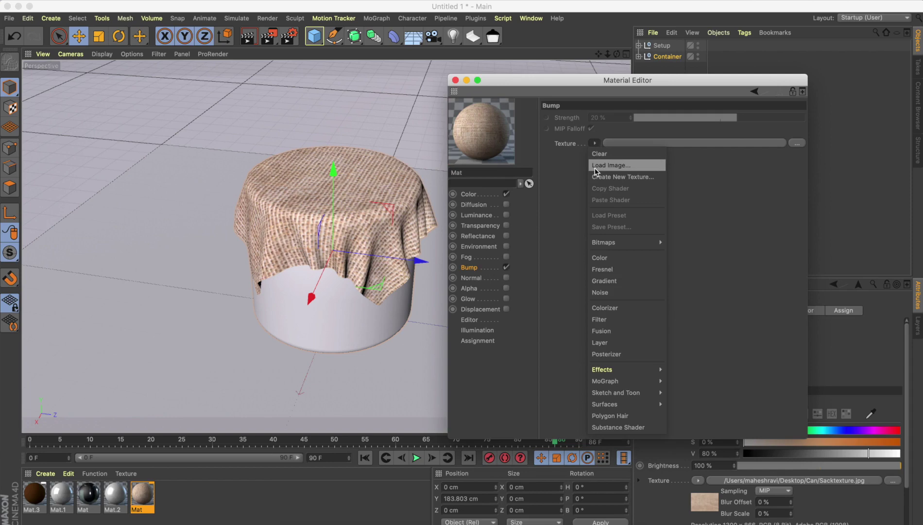
{"action": "left_click", "coordinate": [595, 165]}
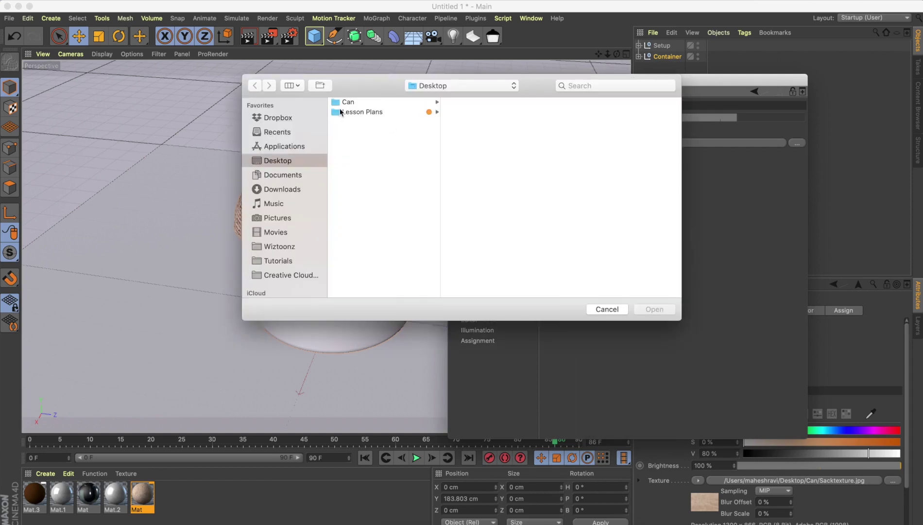
{"action": "left_click", "coordinate": [341, 105]}
{"action": "left_click", "coordinate": [457, 113]}
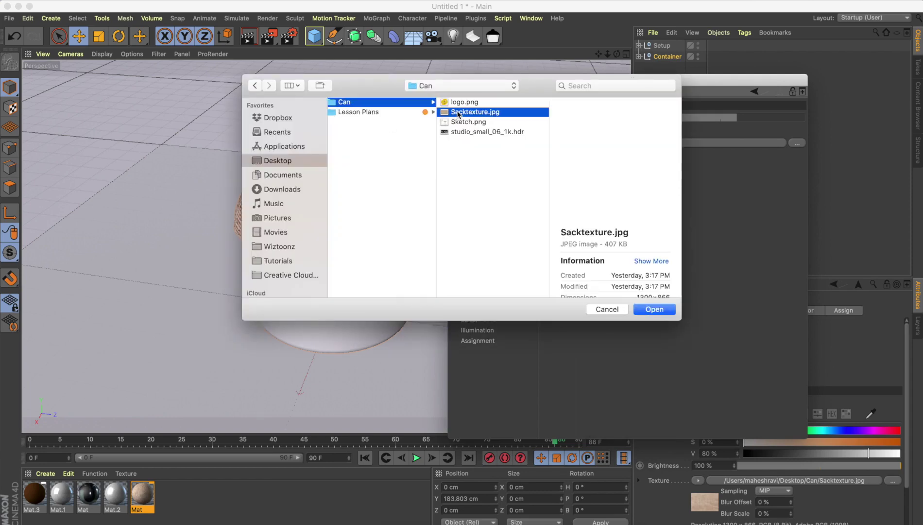
{"action": "double_click", "coordinate": [457, 113]}
{"action": "left_click", "coordinate": [495, 183]}
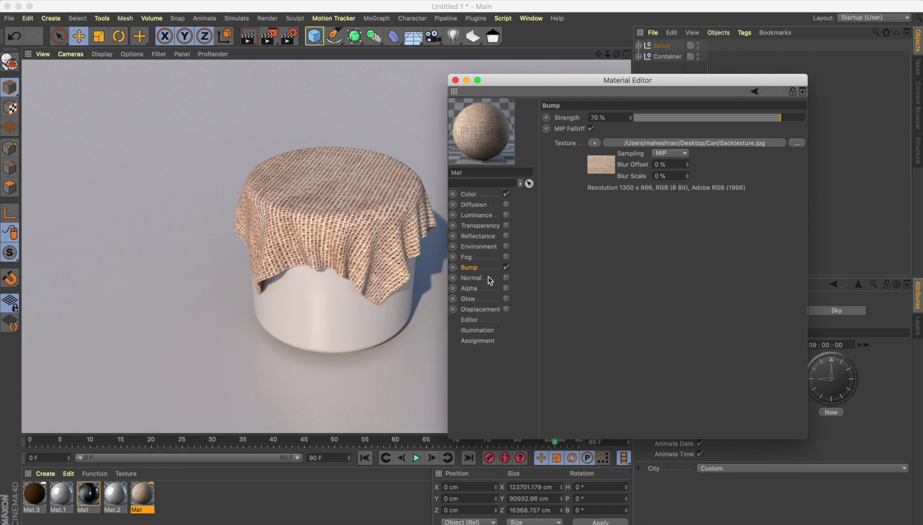
Enable the sack material's Alpha channel and load Sacktexture.jpg as its texture without a project copy
{"action": "left_click", "coordinate": [506, 288]}
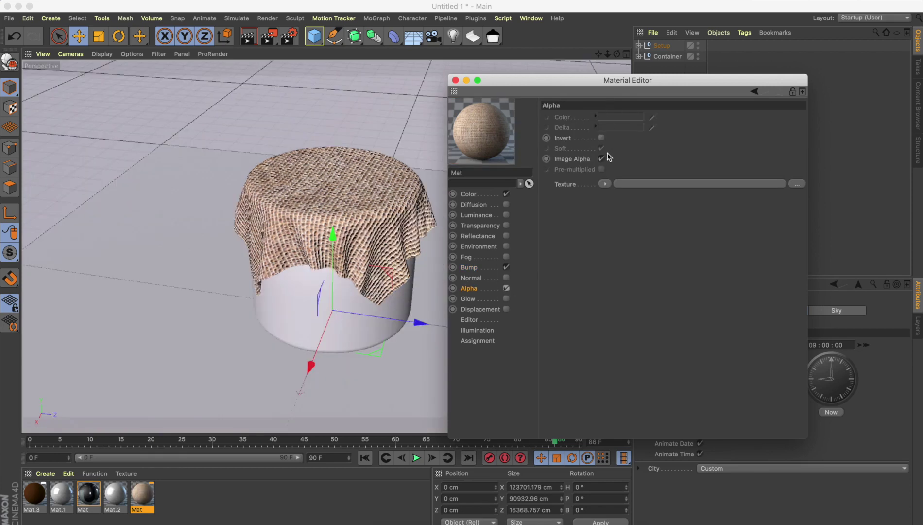
{"action": "left_click", "coordinate": [605, 184]}
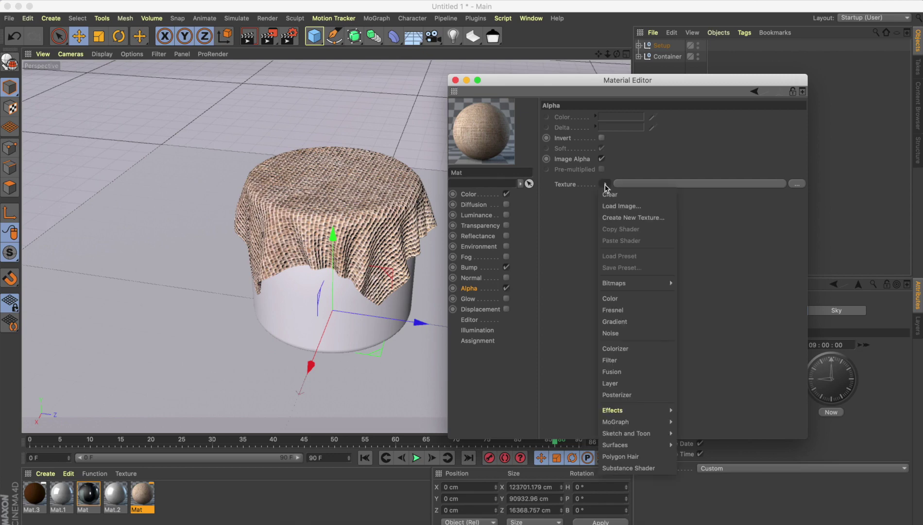
{"action": "left_click", "coordinate": [610, 208]}
{"action": "double_click", "coordinate": [381, 113]}
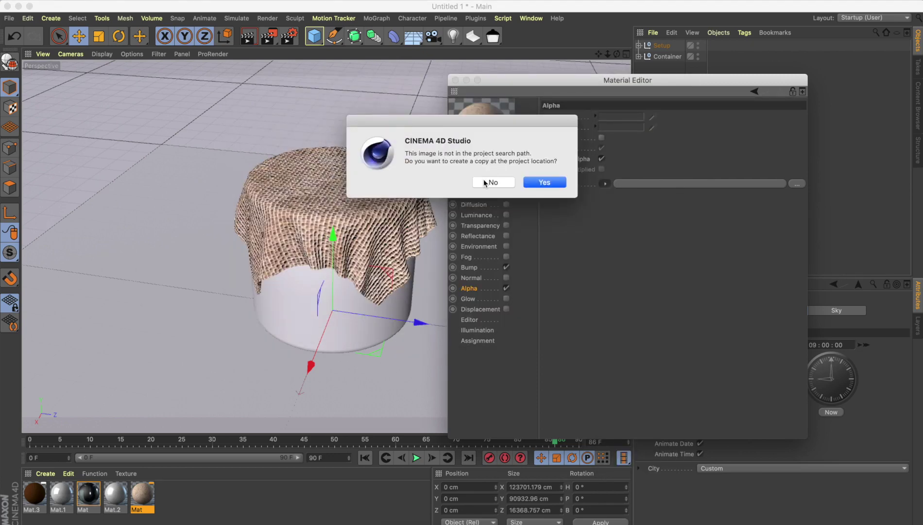
{"action": "left_click", "coordinate": [485, 183]}
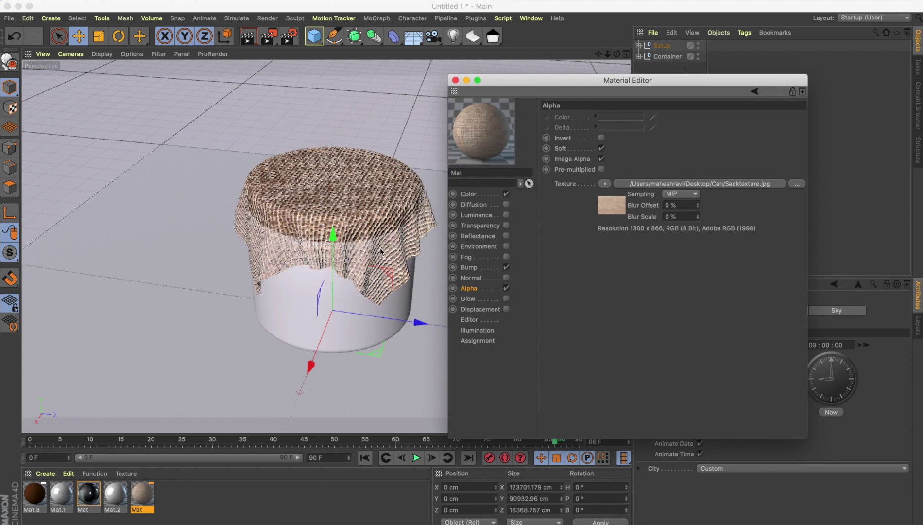
Render the perspective view to check the sack cloth, close the Material Editor, and return to the normal view
{"action": "left_click", "coordinate": [179, 306]}
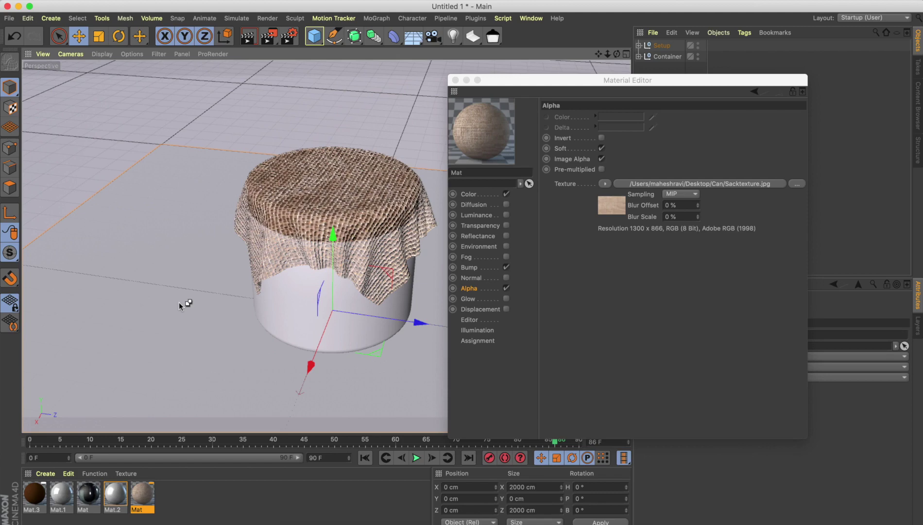
{"action": "key", "text": "ctrl+r"}
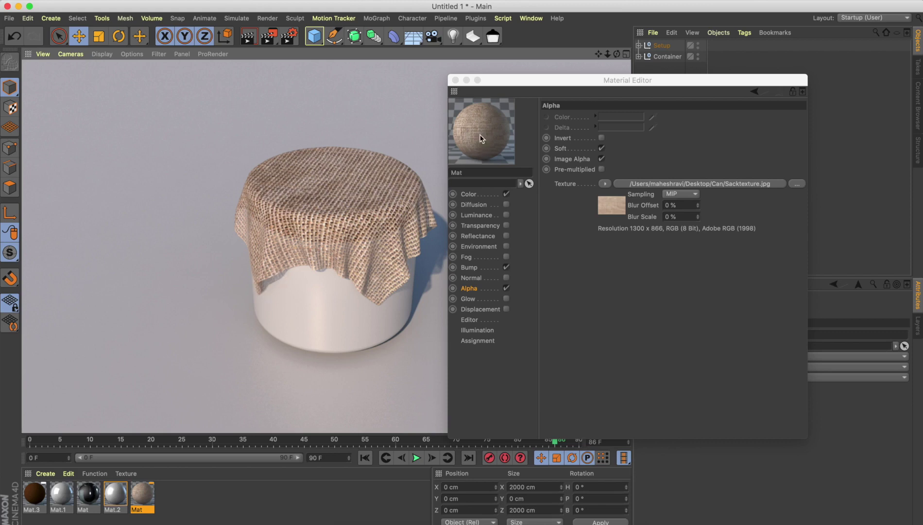
{"action": "left_click", "coordinate": [455, 80]}
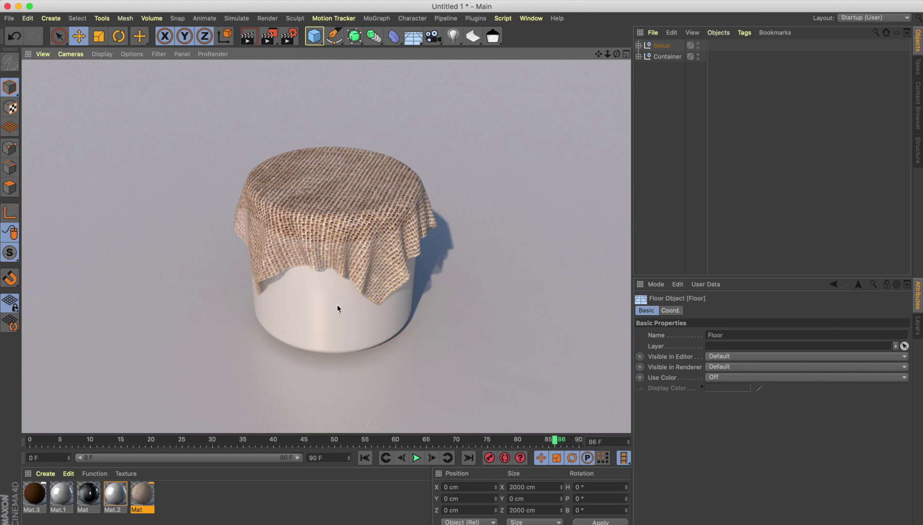
{"action": "left_click", "coordinate": [471, 289]}
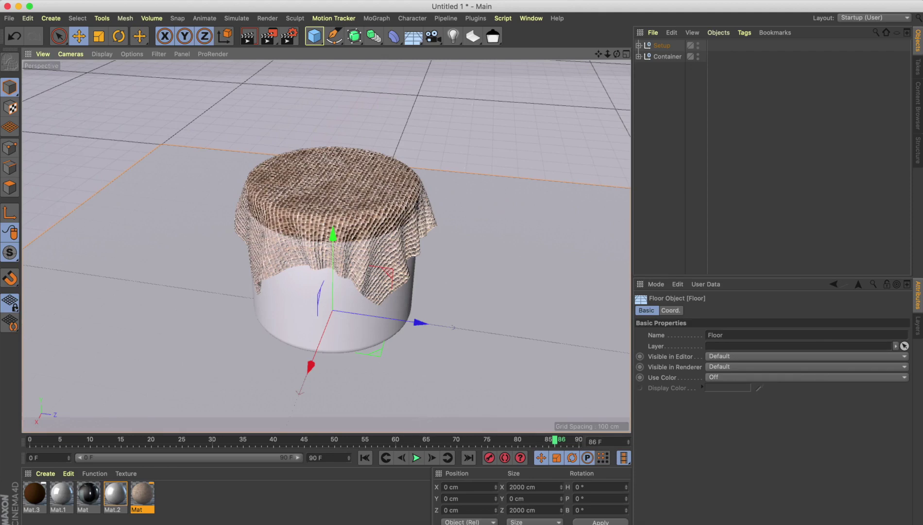
Switch to Finder, preview Sketch.png and logo.png in the Can folder, and return to the Cinema 4D scene
{"action": "left_click", "coordinate": [290, 524]}
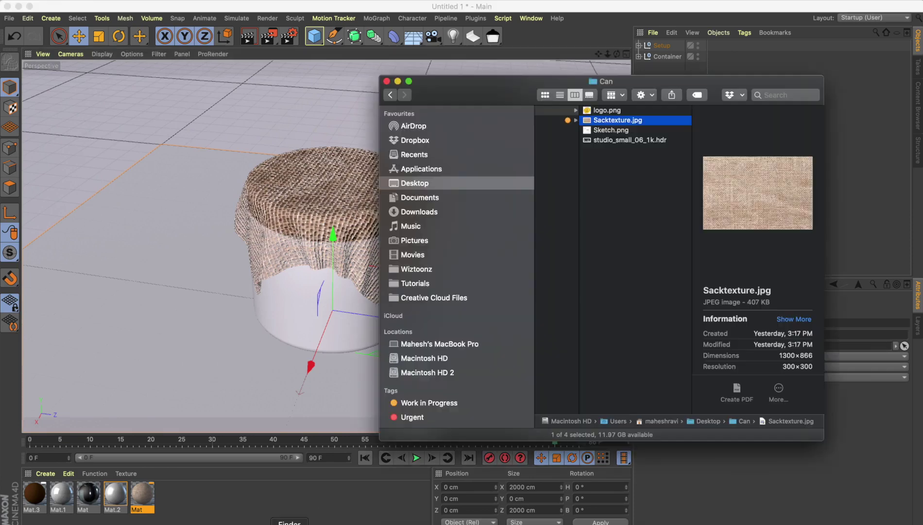
{"action": "left_click", "coordinate": [608, 129]}
{"action": "key", "text": "space"}
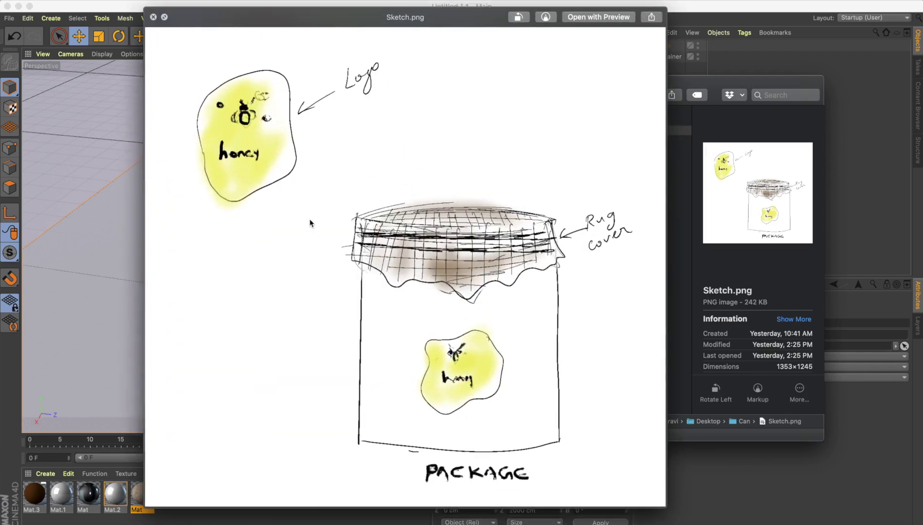
{"action": "key", "text": "space"}
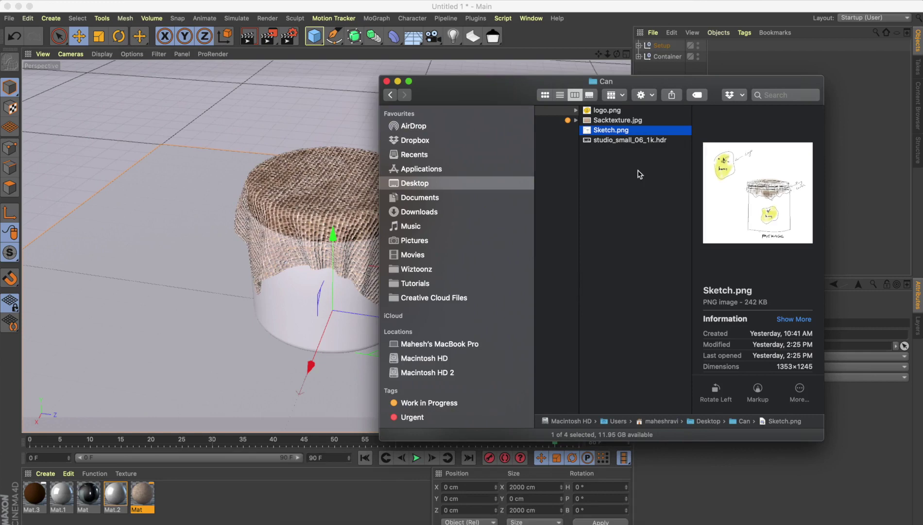
{"action": "left_click", "coordinate": [607, 120]}
{"action": "left_click", "coordinate": [605, 111]}
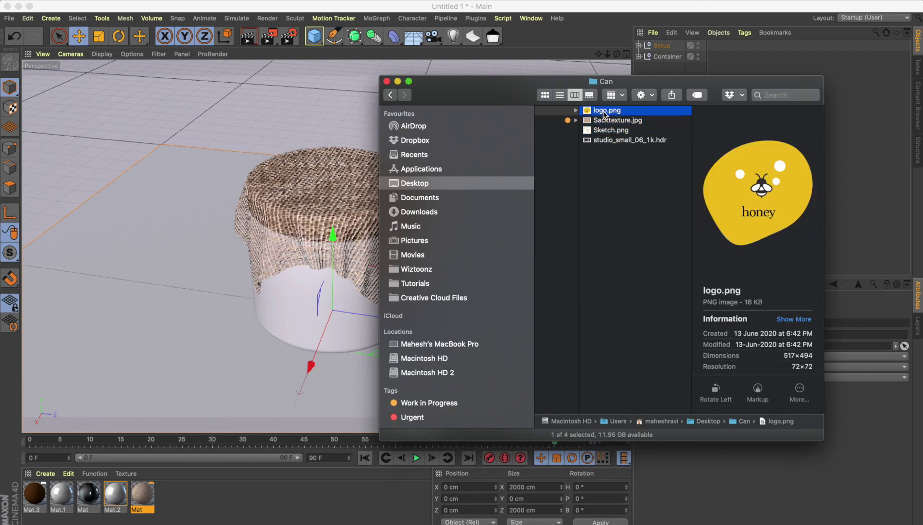
{"action": "key", "text": "space"}
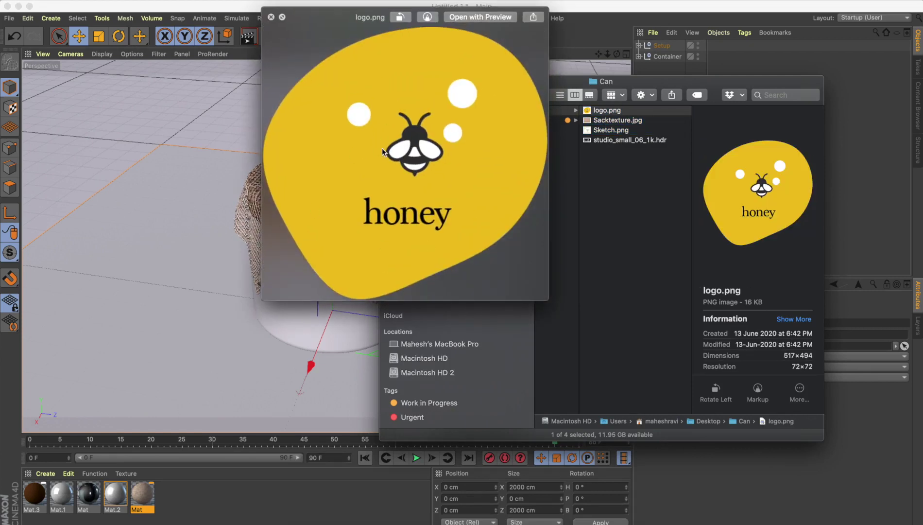
{"action": "left_click", "coordinate": [271, 17]}
{"action": "key", "text": "super+h"}
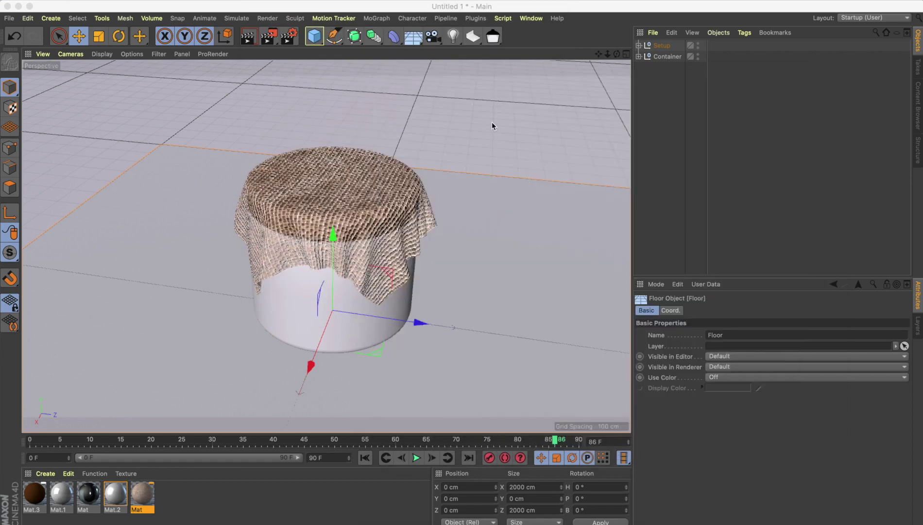
{"action": "left_click", "coordinate": [492, 121]}
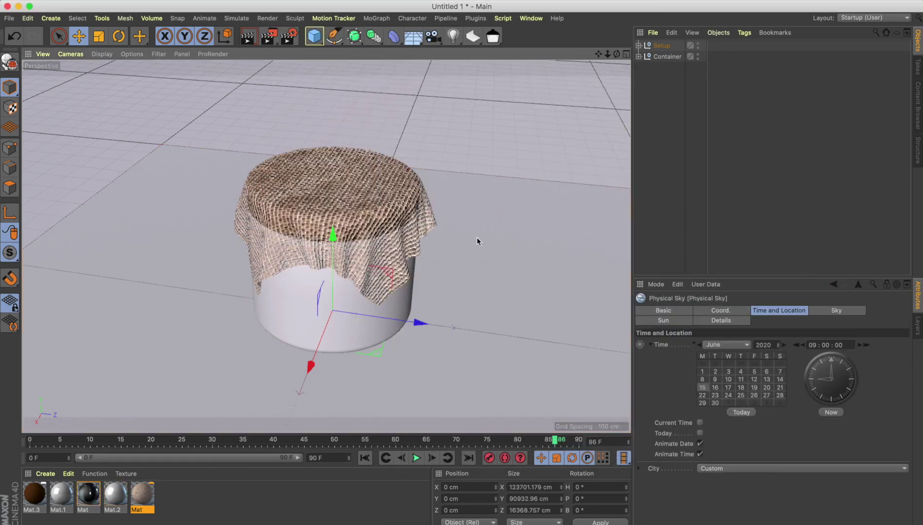
Add a disc and move it along the Z axis to about 356 cm, beside the jar
{"action": "left_click", "coordinate": [314, 36]}
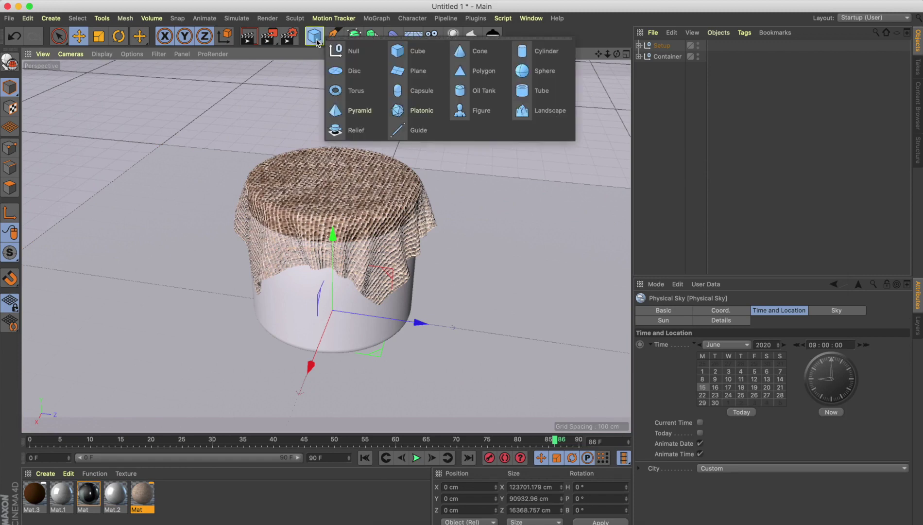
{"action": "left_click", "coordinate": [354, 71]}
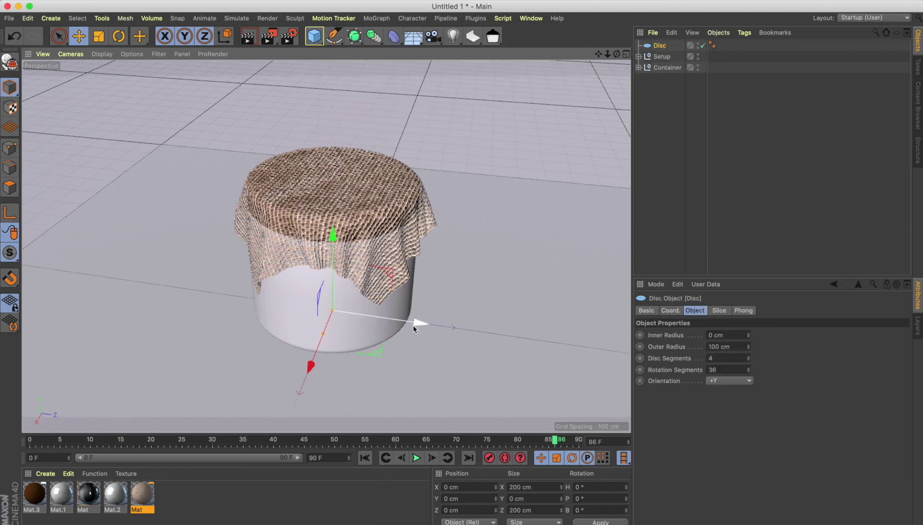
{"action": "left_click_drag", "start_coordinate": [419, 323], "coordinate": [544, 352]}
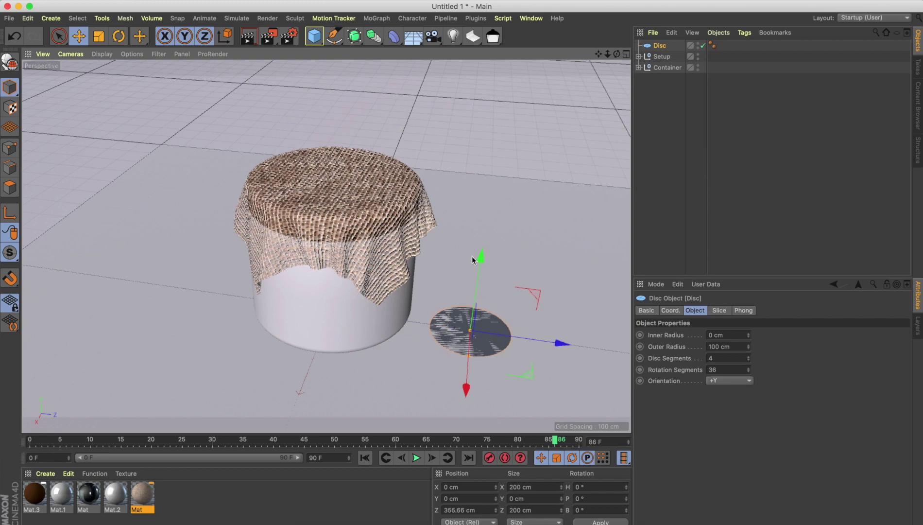
Raise the disc to about 202 cm, stand it upright against the jar with H and B at 90°, and scale it to about 144 cm
{"action": "left_click_drag", "start_coordinate": [483, 271], "coordinate": [480, 242]}
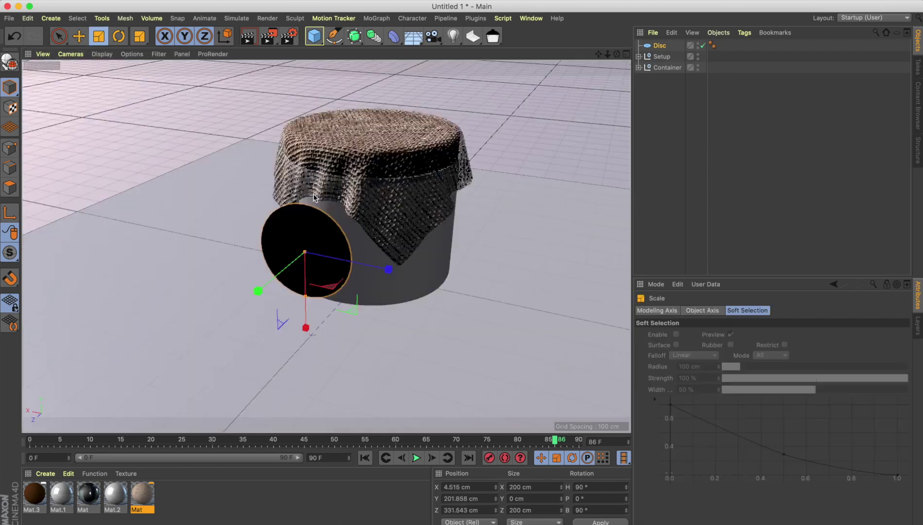
{"action": "left_click_drag", "start_coordinate": [521, 266], "coordinate": [421, 321]}
{"action": "left_click", "coordinate": [316, 238]}
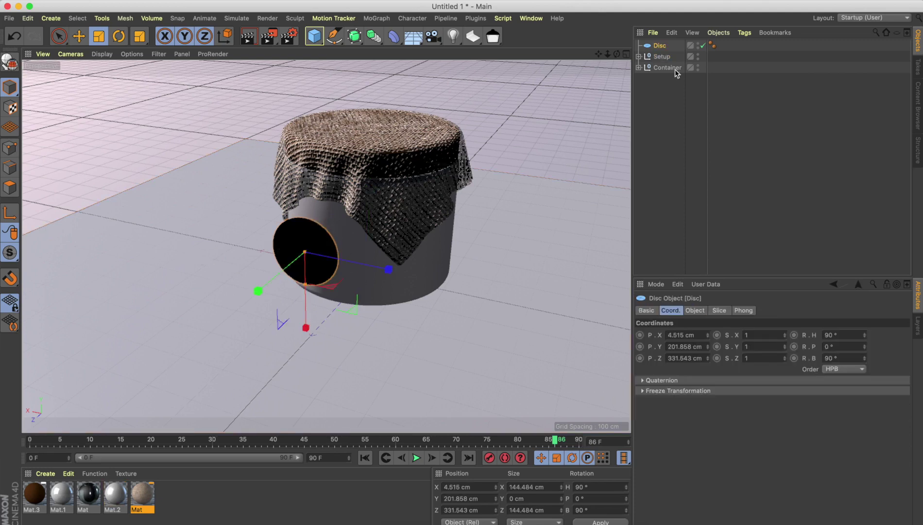
Create a new material for the logo and open it in the Material Editor, keeping Reflectance enabled
{"action": "left_click", "coordinate": [63, 462]}
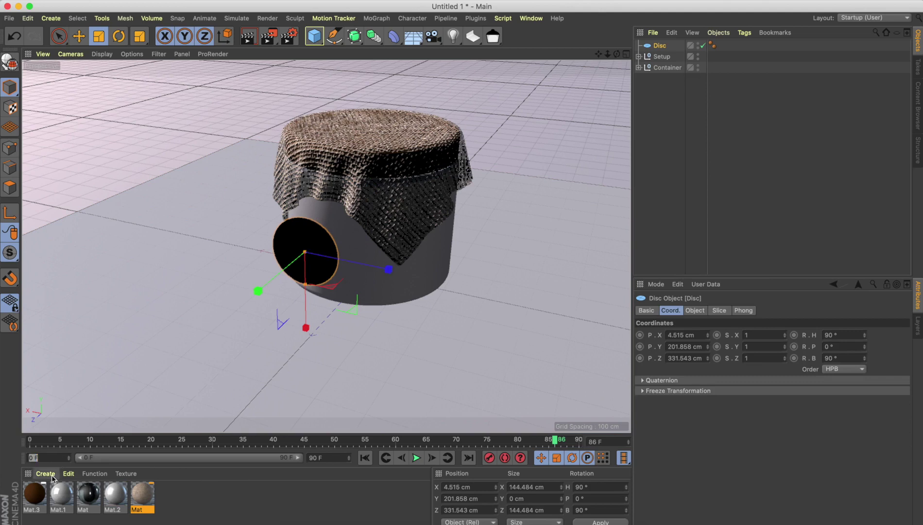
{"action": "left_click", "coordinate": [46, 473]}
{"action": "left_click", "coordinate": [96, 344]}
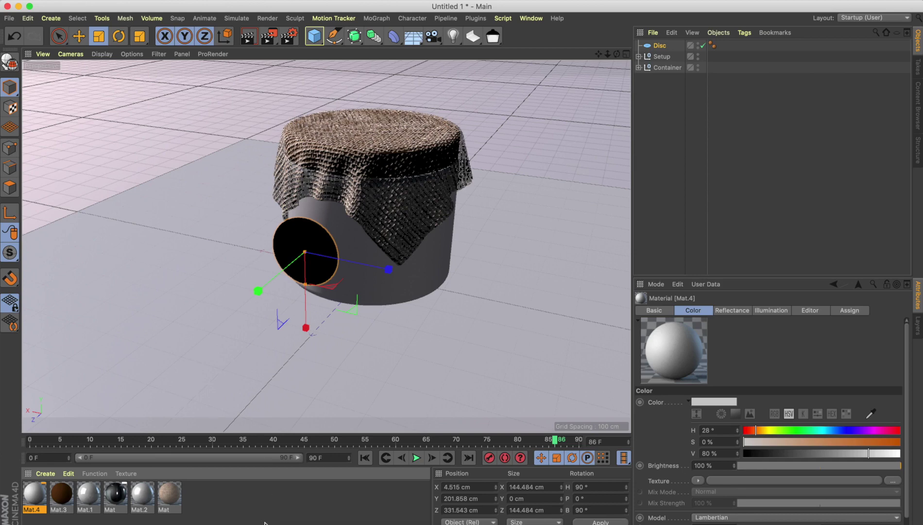
{"action": "left_click", "coordinate": [239, 515]}
{"action": "left_click", "coordinate": [43, 487]}
{"action": "double_click", "coordinate": [38, 494]}
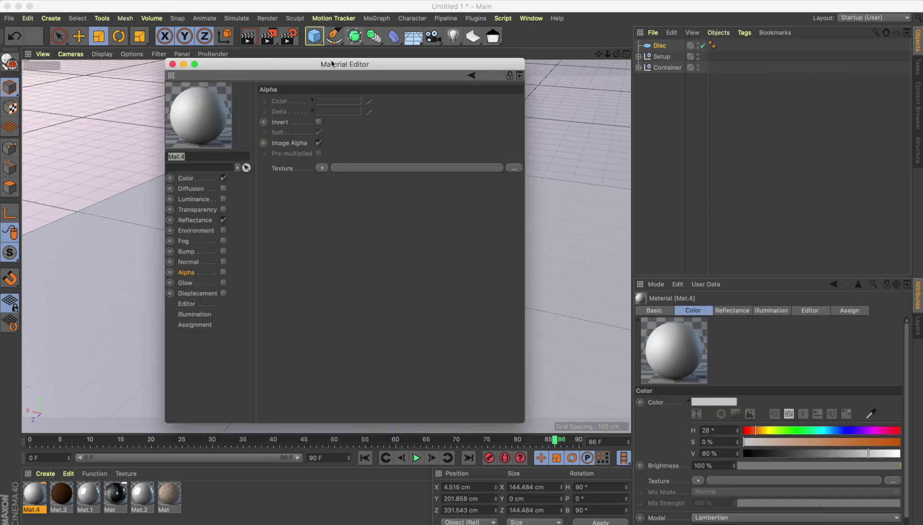
{"action": "left_click_drag", "start_coordinate": [334, 64], "coordinate": [619, 99]}
{"action": "left_click", "coordinate": [510, 255]}
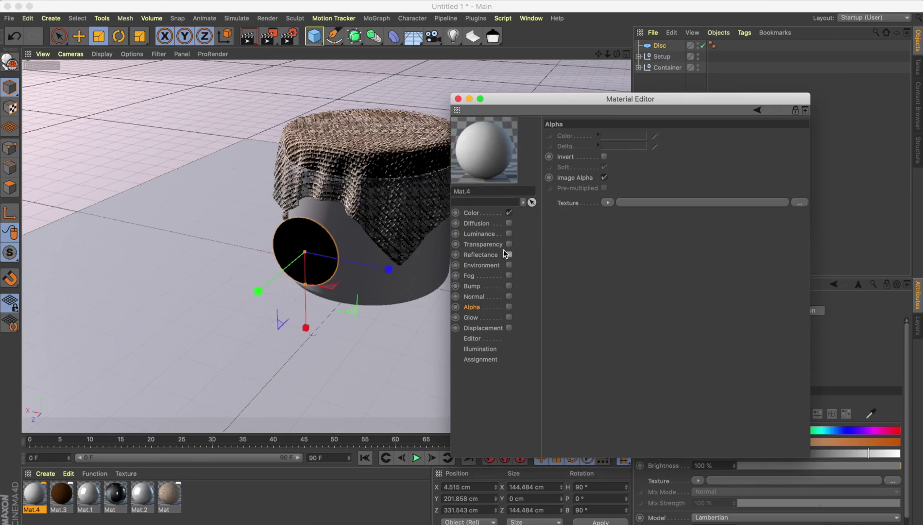
{"action": "left_click", "coordinate": [509, 254]}
Load logo.png from the Can folder as the new material's color texture without a project copy
{"action": "left_click", "coordinate": [475, 216]}
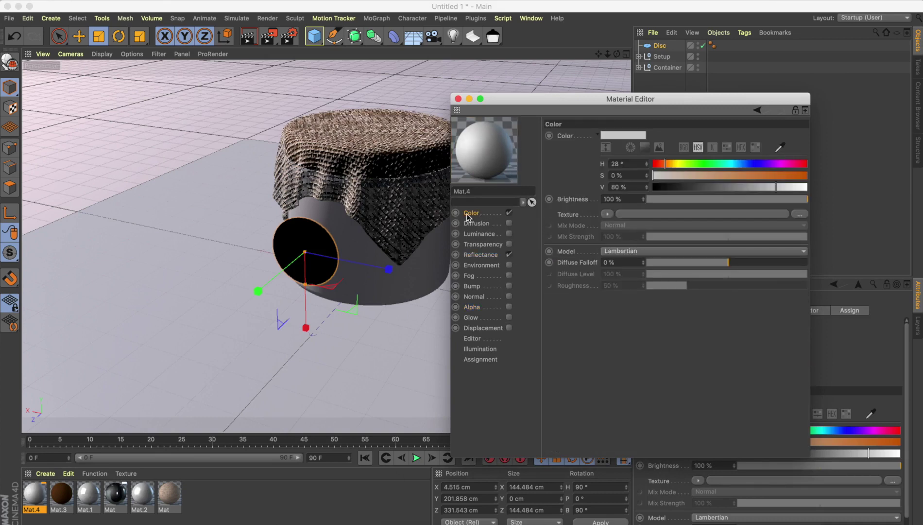
{"action": "left_click", "coordinate": [608, 215]}
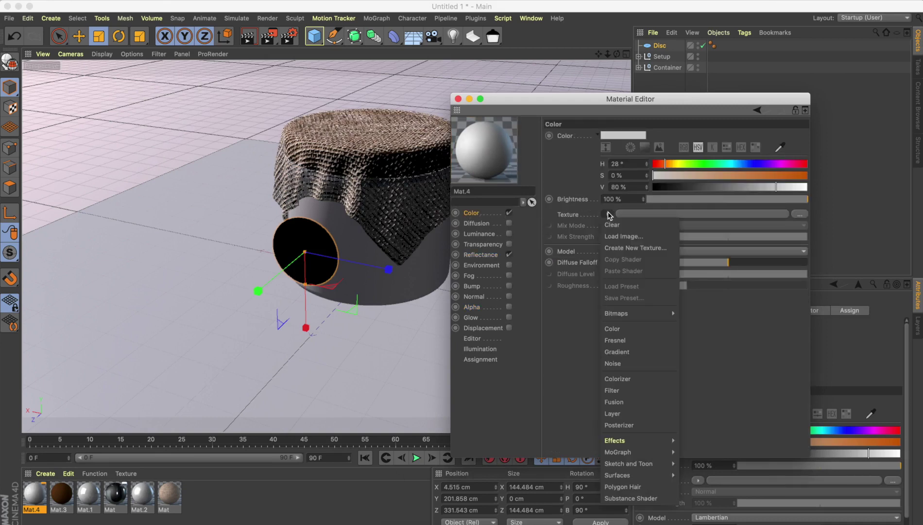
{"action": "left_click", "coordinate": [614, 236]}
{"action": "double_click", "coordinate": [346, 105]}
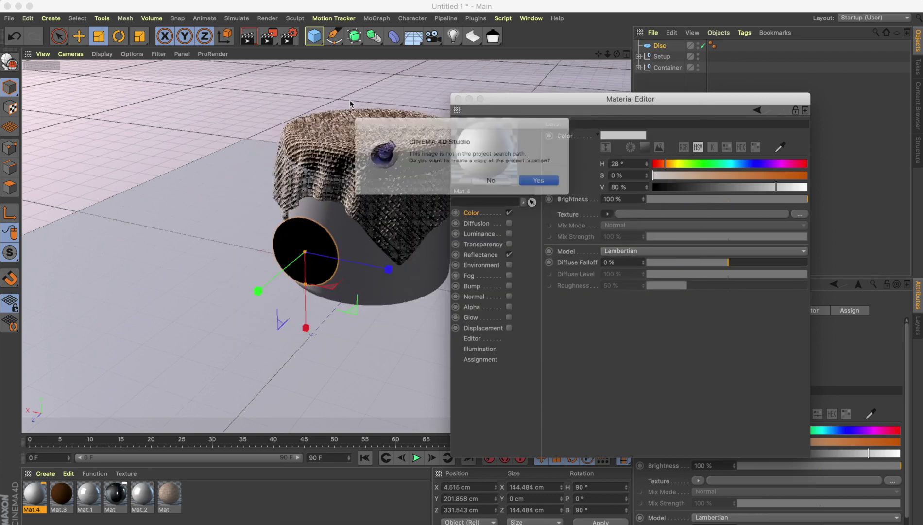
{"action": "left_click", "coordinate": [490, 185]}
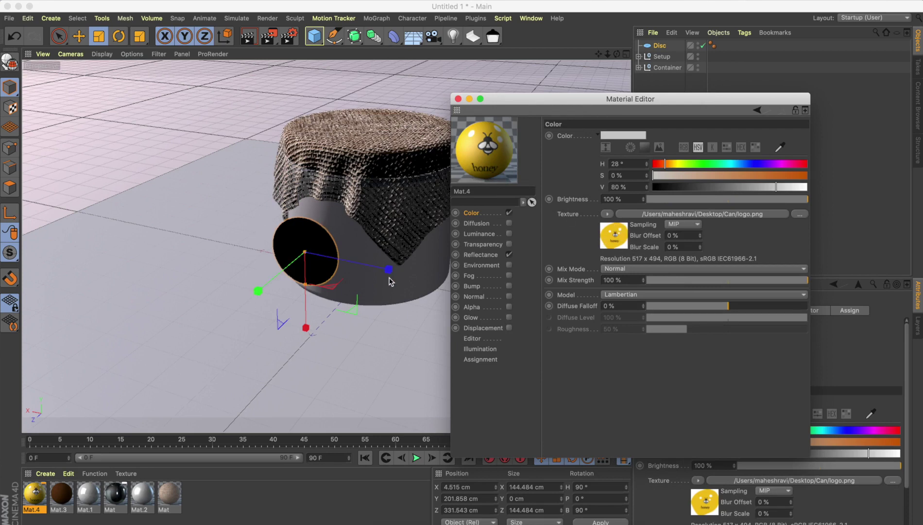
Enable the logo material's Alpha channel and load logo.png as its texture without a project copy
{"action": "left_click", "coordinate": [509, 307]}
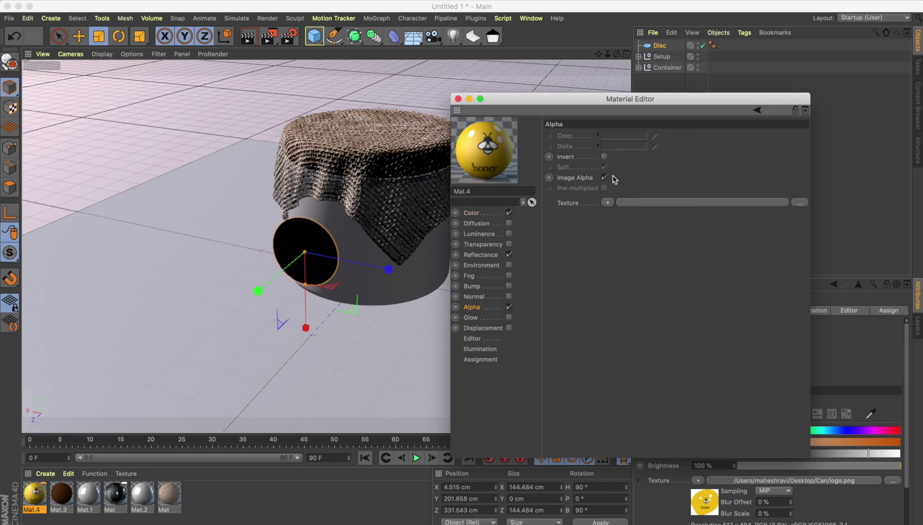
{"action": "left_click", "coordinate": [608, 202]}
{"action": "left_click", "coordinate": [611, 225]}
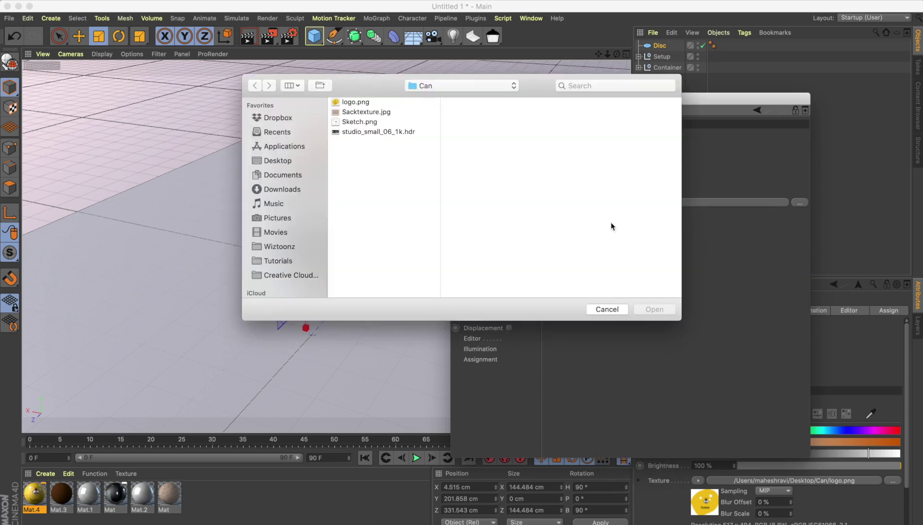
{"action": "double_click", "coordinate": [367, 104]}
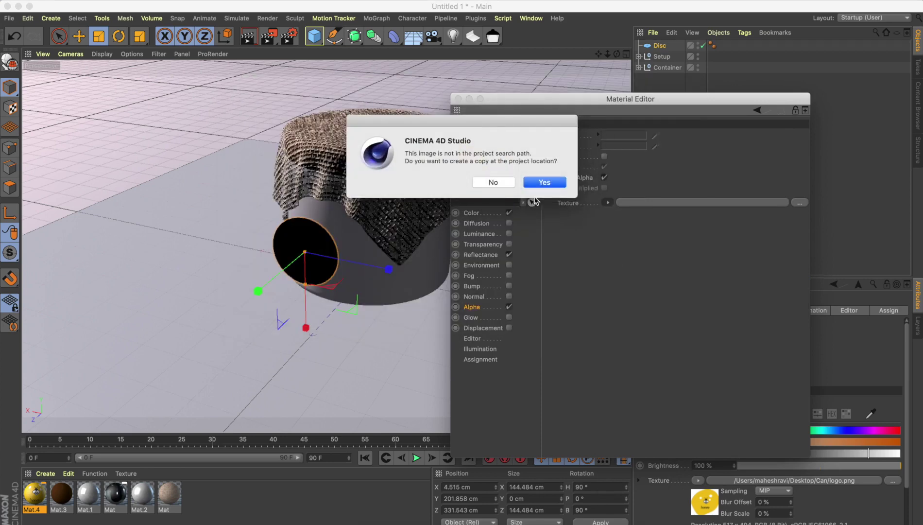
{"action": "left_click", "coordinate": [494, 183]}
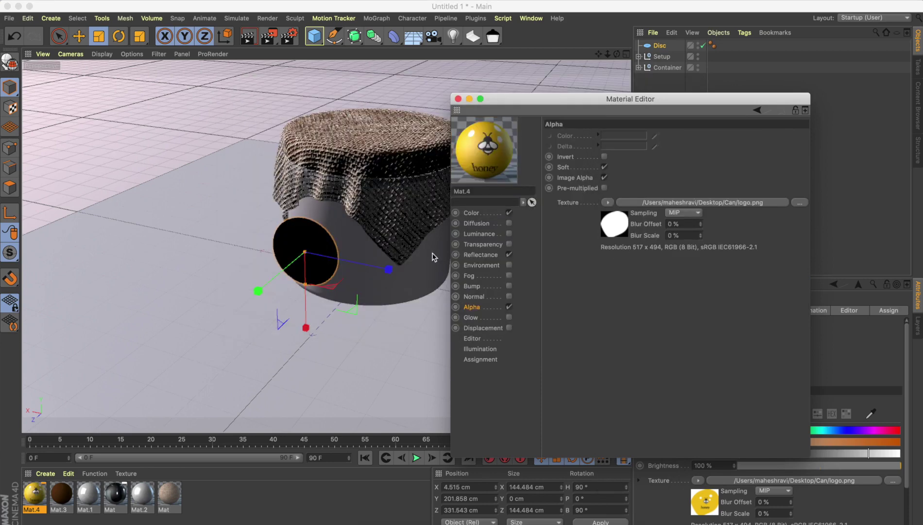
Apply the logo material to the disc and close the Material Editor
{"action": "left_click_drag", "start_coordinate": [42, 495], "coordinate": [302, 231]}
{"action": "left_click", "coordinate": [216, 245]}
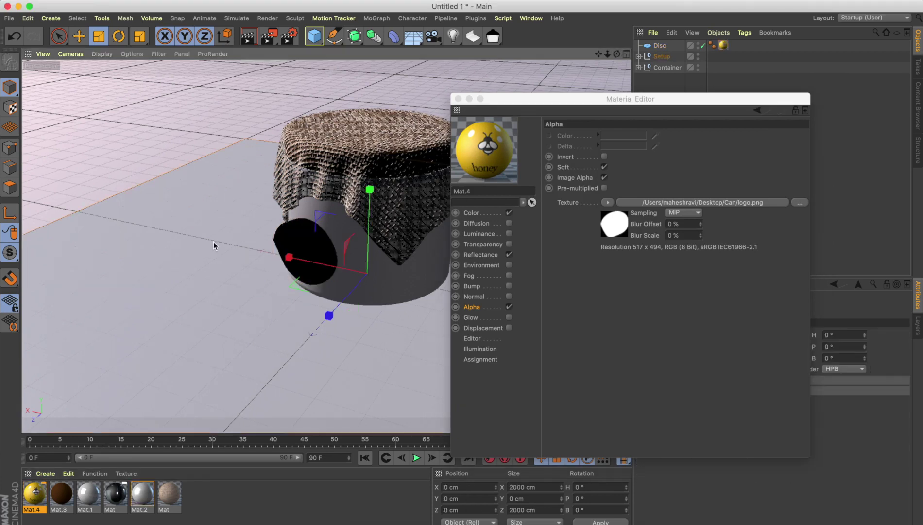
{"action": "left_click", "coordinate": [319, 237]}
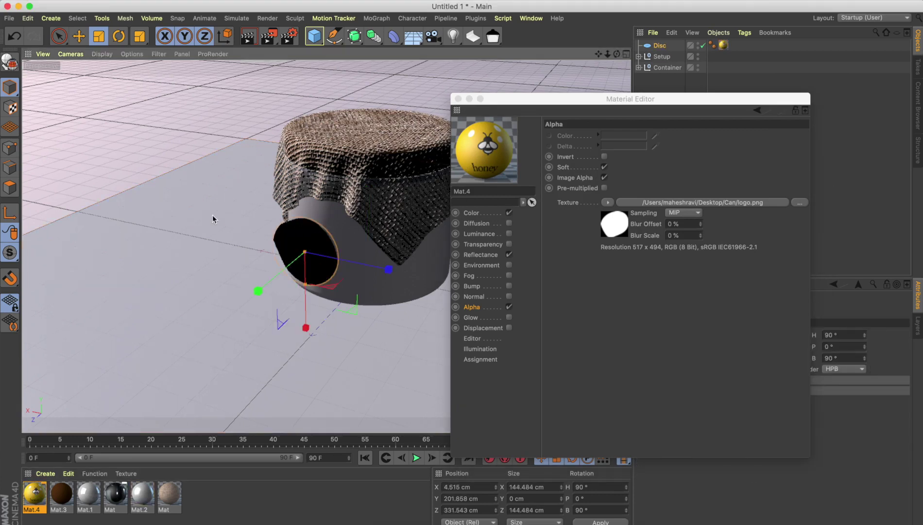
{"action": "left_click", "coordinate": [458, 98]}
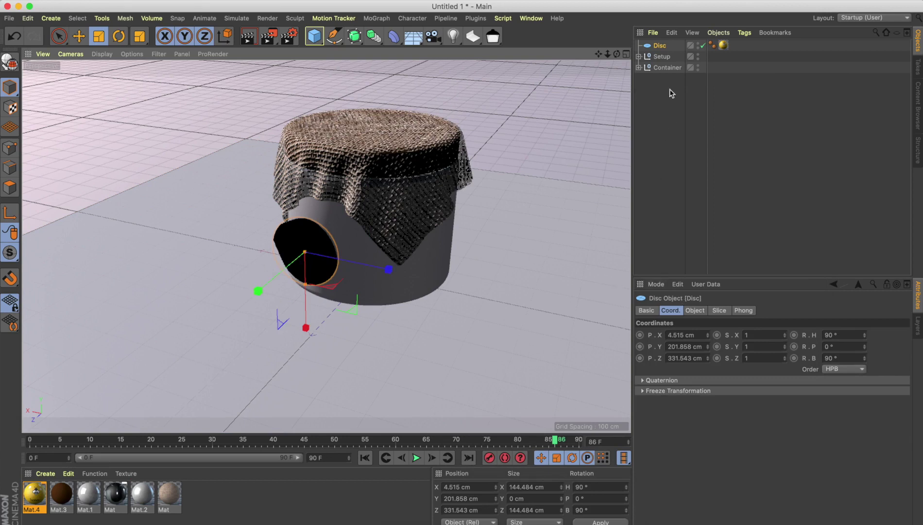
Expand the Setup group and set the Physical Sky's time to 18:59:00 so the logo disc is lit
{"action": "left_click", "coordinate": [638, 57]}
{"action": "left_click", "coordinate": [662, 68]}
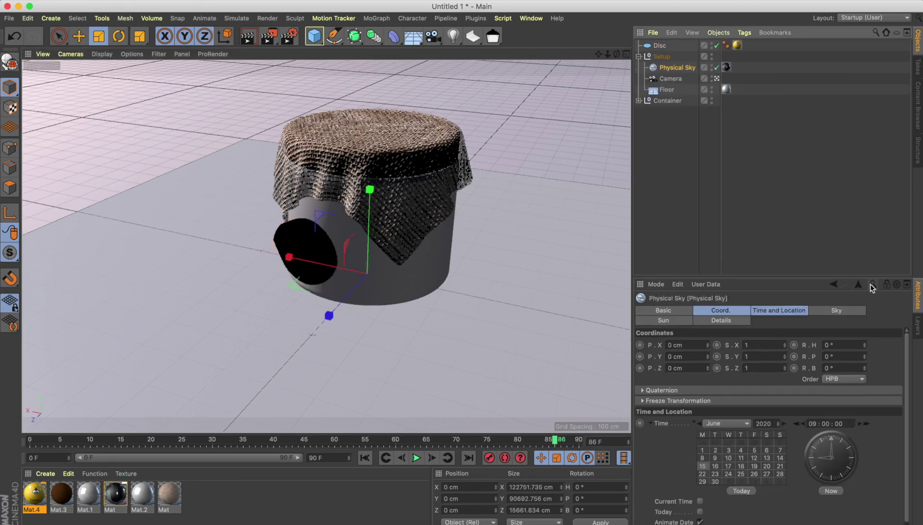
{"action": "left_click_drag", "start_coordinate": [868, 426], "coordinate": [317, 233]}
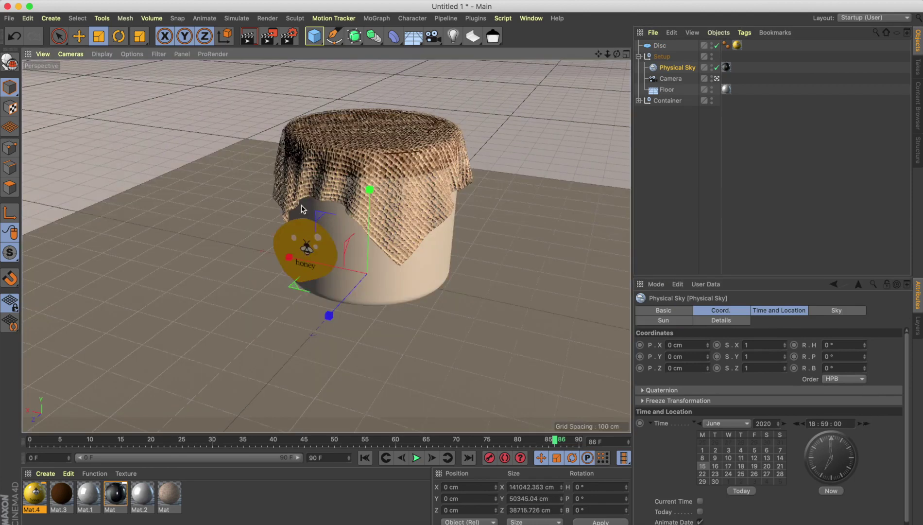
{"action": "left_click", "coordinate": [258, 175]}
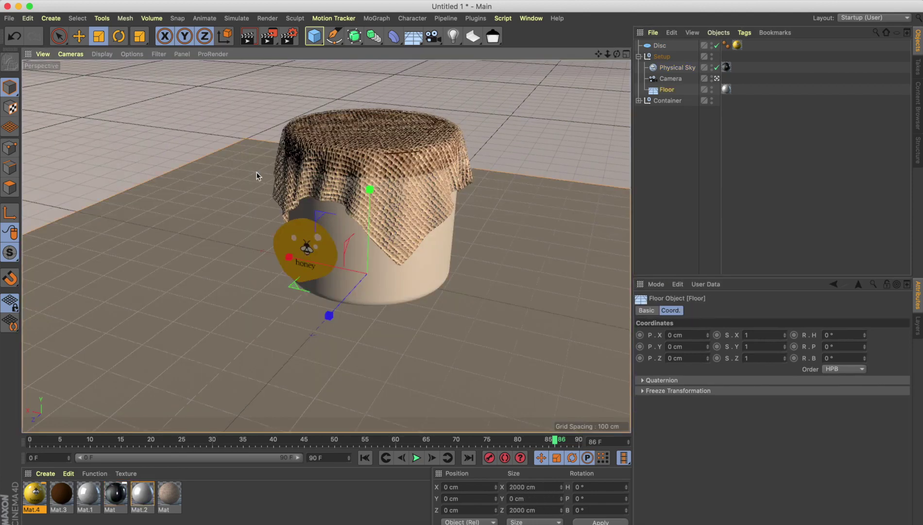
{"action": "left_click", "coordinate": [537, 127]}
Show the scene in the four-view layout, pick the cloth and jar body in the Front view, and clear the selection
{"action": "left_click", "coordinate": [285, 232]}
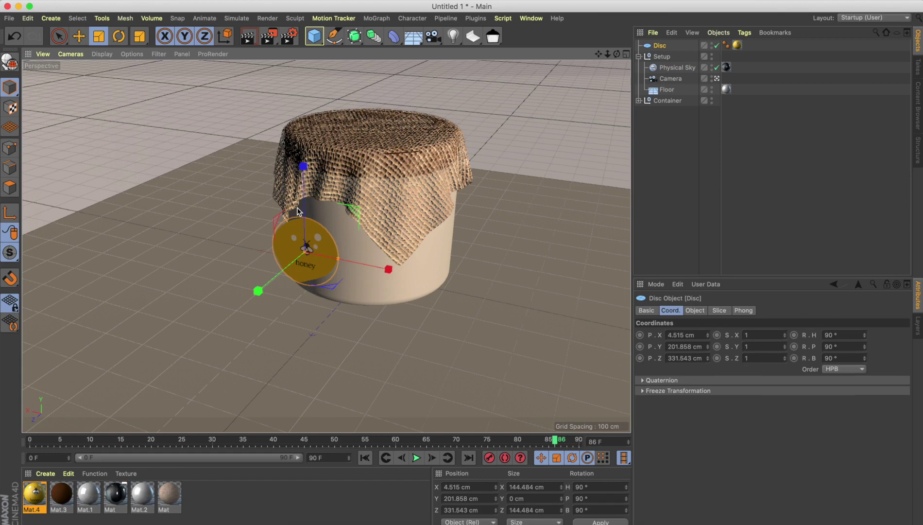
{"action": "left_click", "coordinate": [626, 56]}
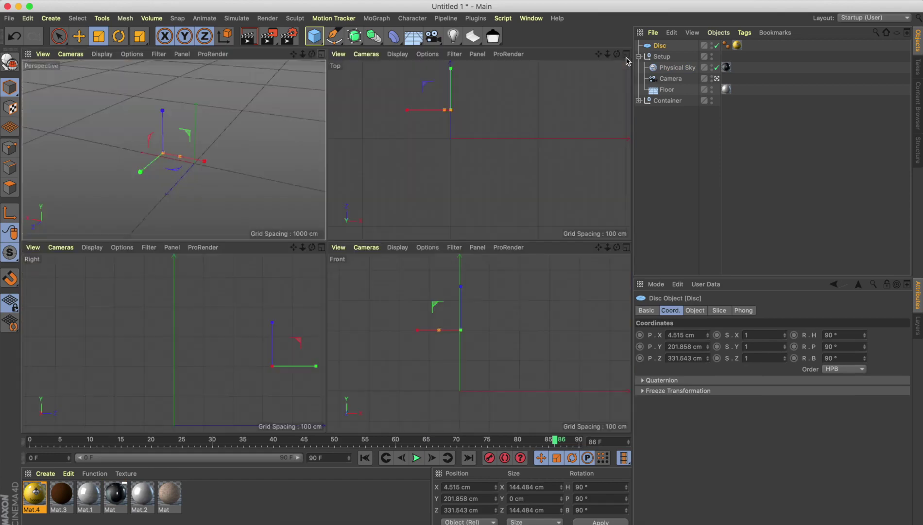
{"action": "left_click", "coordinate": [516, 313]}
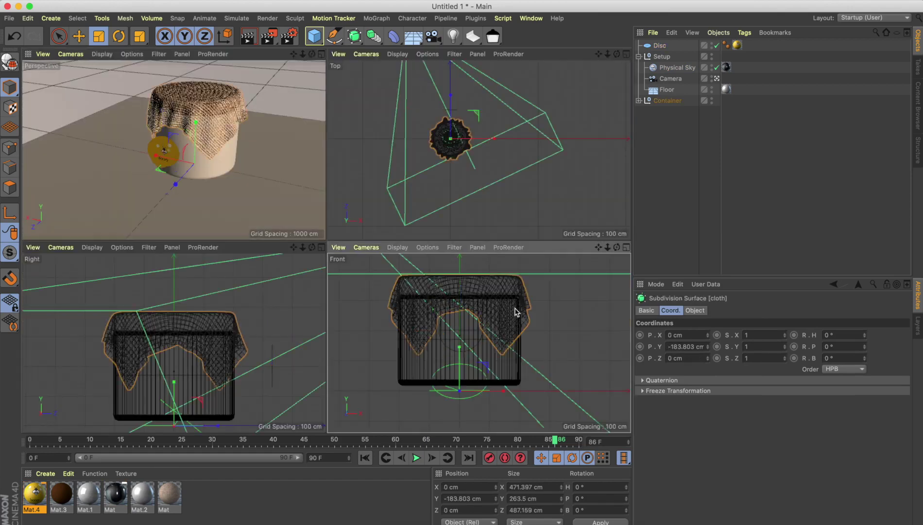
{"action": "left_click", "coordinate": [458, 350]}
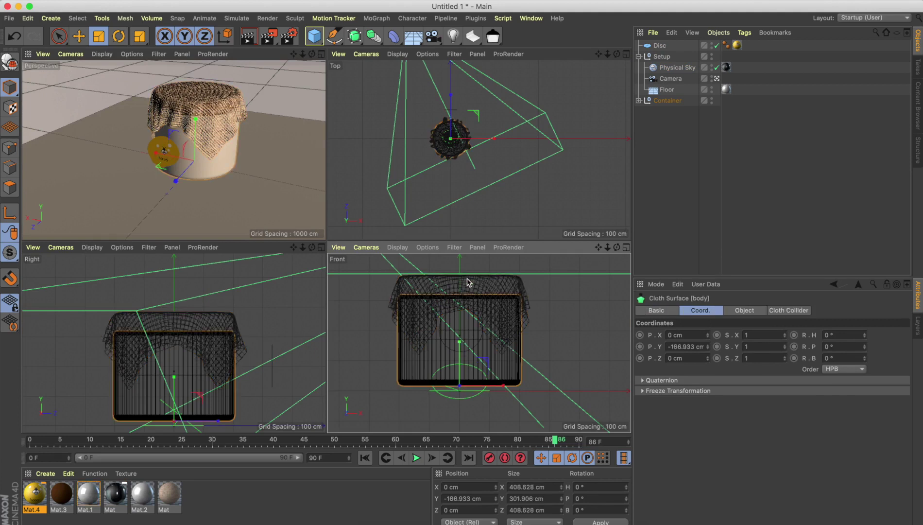
{"action": "left_click", "coordinate": [568, 292]}
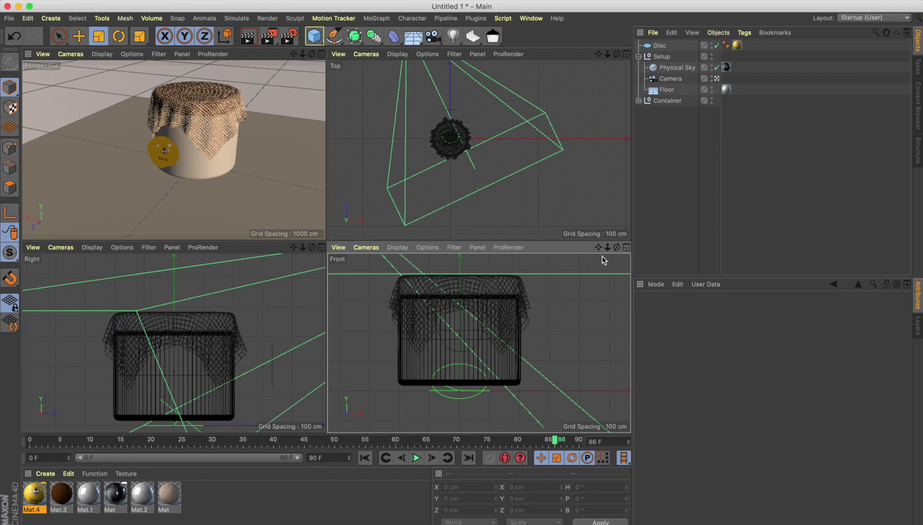
Lower the logo disc in the Front view and centre it on the jar body at about X -2.4 cm, Y 168.5 cm
{"action": "left_click", "coordinate": [627, 247]}
{"action": "scroll", "coordinate": [536, 272], "scroll_direction": "up", "scroll_amount": 5}
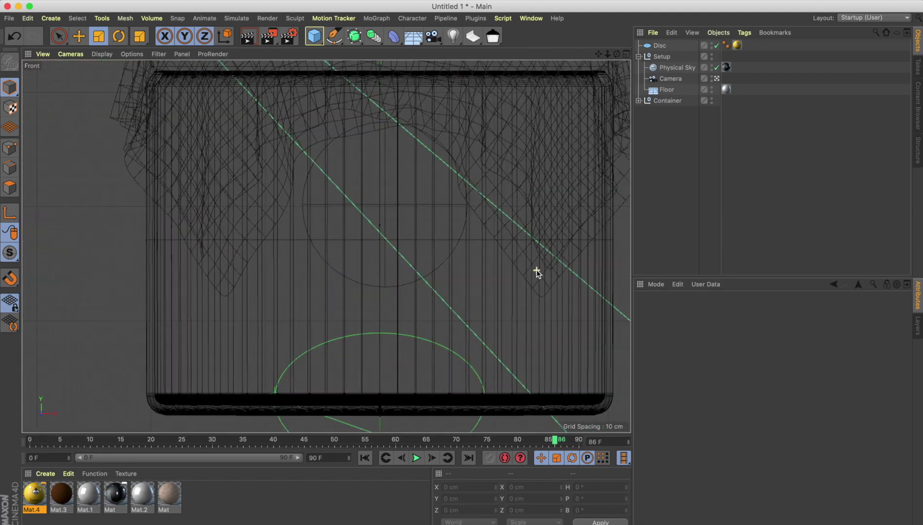
{"action": "left_click", "coordinate": [318, 252]}
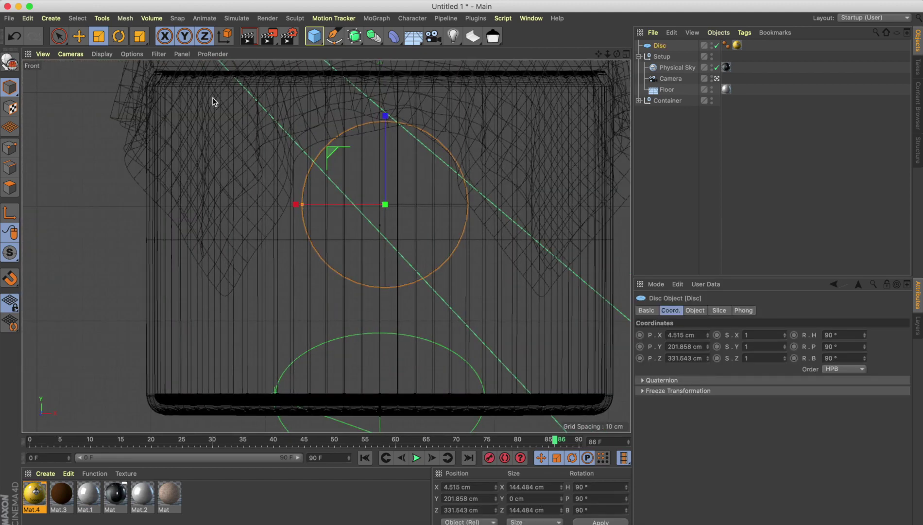
{"action": "left_click", "coordinate": [78, 36]}
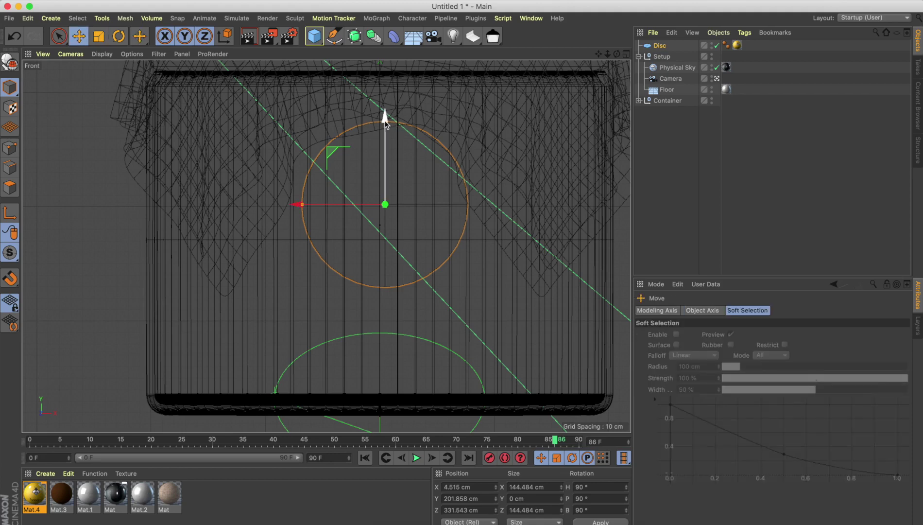
{"action": "left_click_drag", "start_coordinate": [385, 120], "coordinate": [383, 164]}
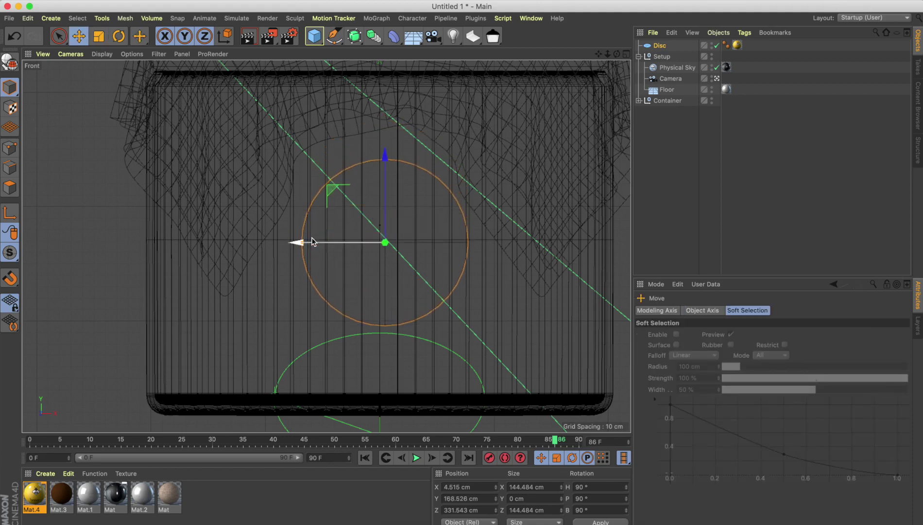
{"action": "left_click_drag", "start_coordinate": [309, 242], "coordinate": [299, 242]}
Move the cloth off the jar to the side, to about X -543.5 cm, Y -147.5 cm
{"action": "left_click", "coordinate": [214, 141]}
{"action": "scroll", "coordinate": [214, 141], "scroll_direction": "down", "scroll_amount": 5}
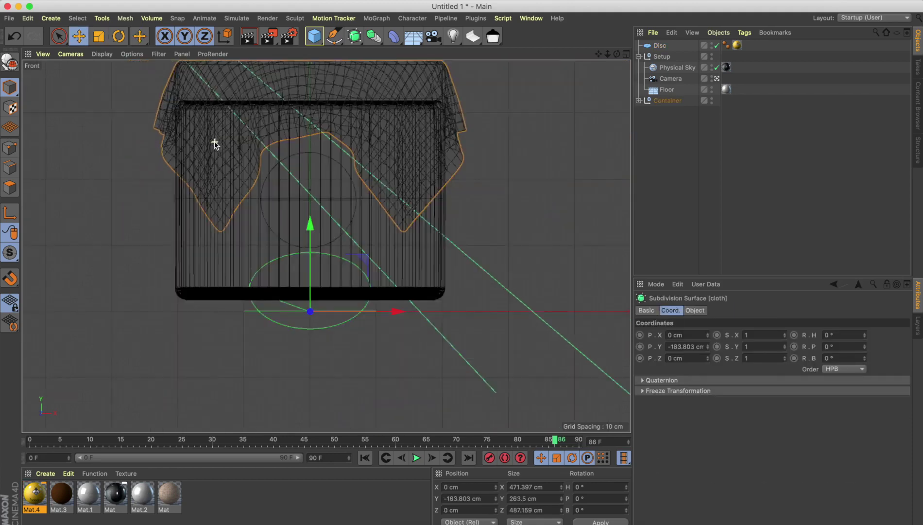
{"action": "middle_click_drag", "start_coordinate": [218, 137], "coordinate": [247, 202], "text": "alt"}
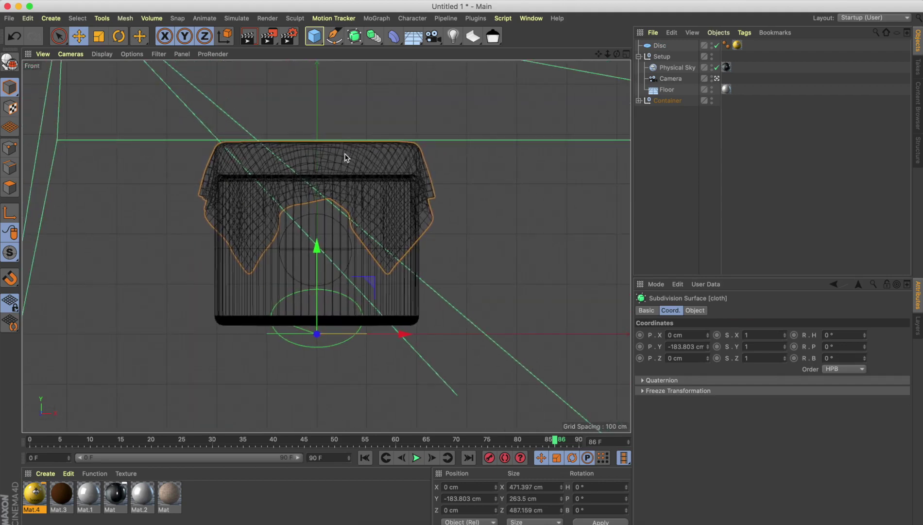
{"action": "left_click_drag", "start_coordinate": [305, 151], "coordinate": [103, 133]}
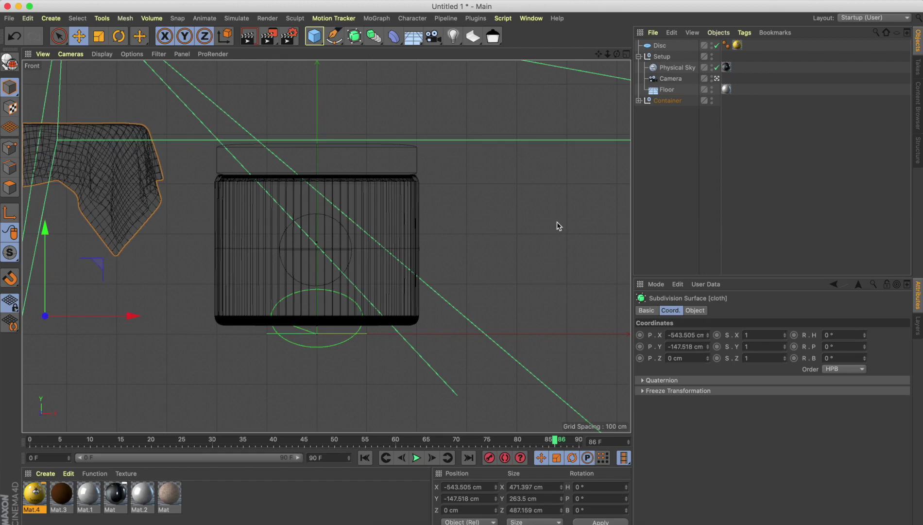
Select the logo disc in front of the uncovered jar body
{"action": "left_click", "coordinate": [311, 239]}
{"action": "scroll", "coordinate": [309, 227], "scroll_direction": "up", "scroll_amount": 5}
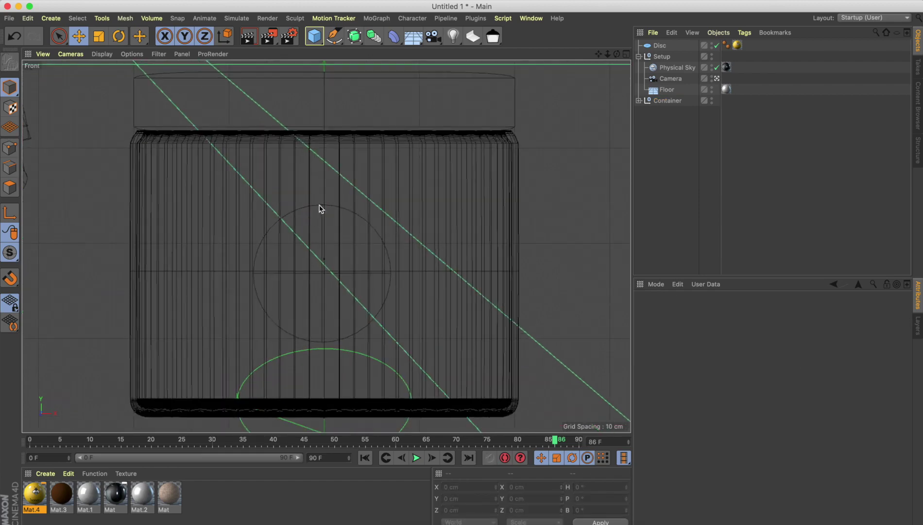
{"action": "left_click", "coordinate": [320, 208]}
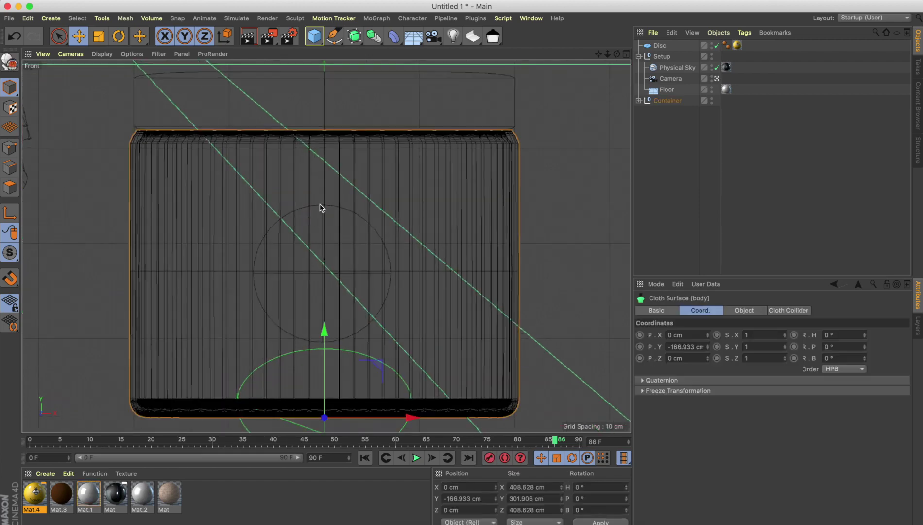
{"action": "left_click", "coordinate": [660, 46]}
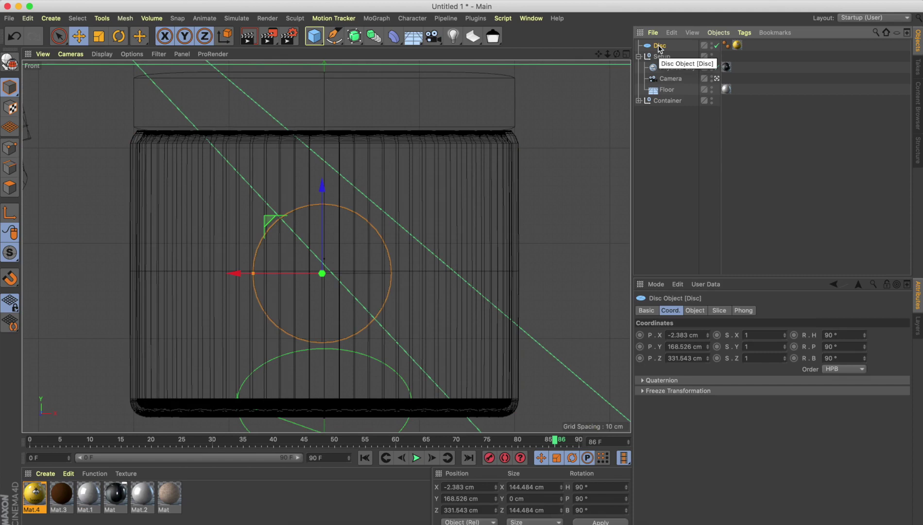
{"action": "left_click", "coordinate": [413, 21]}
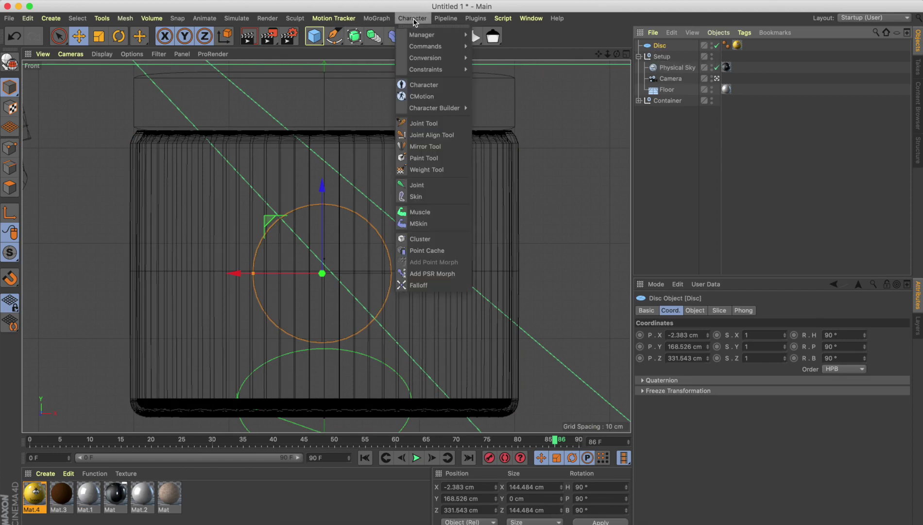
{"action": "mouse_move", "coordinate": [426, 46]}
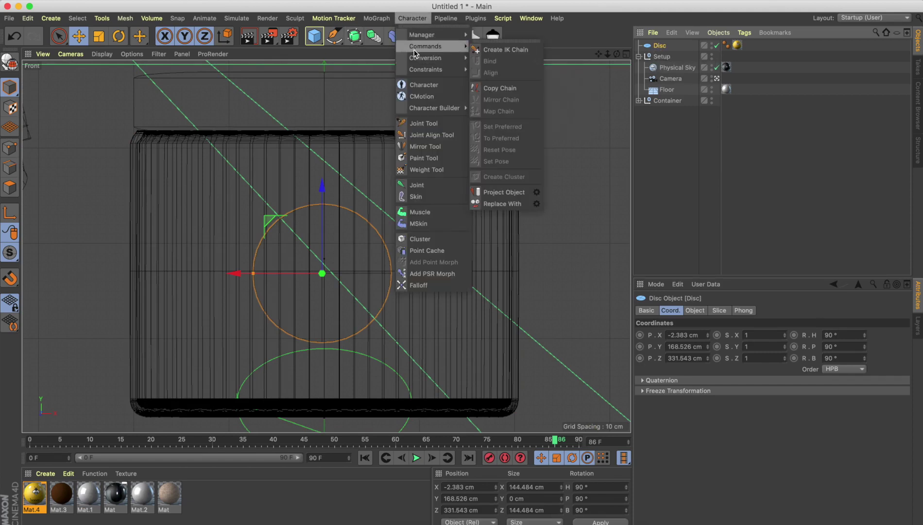
{"action": "left_click", "coordinate": [536, 192]}
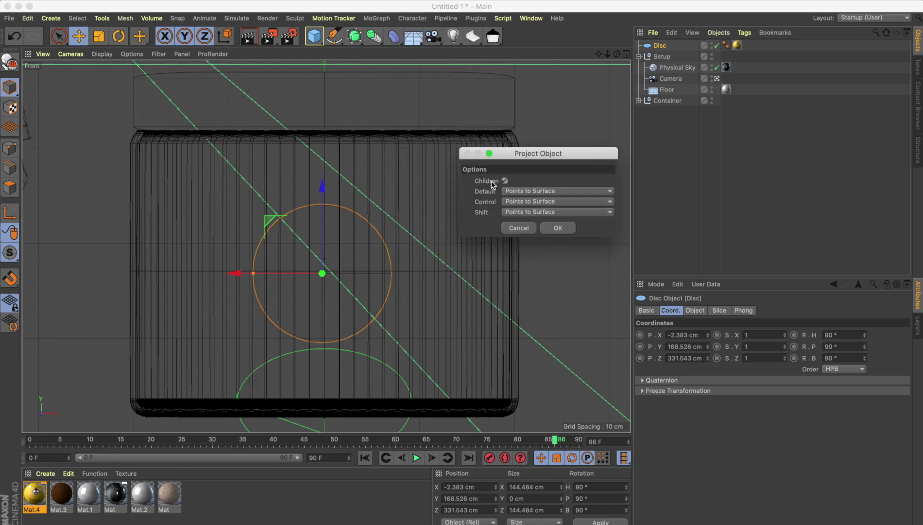
{"action": "left_click", "coordinate": [510, 231]}
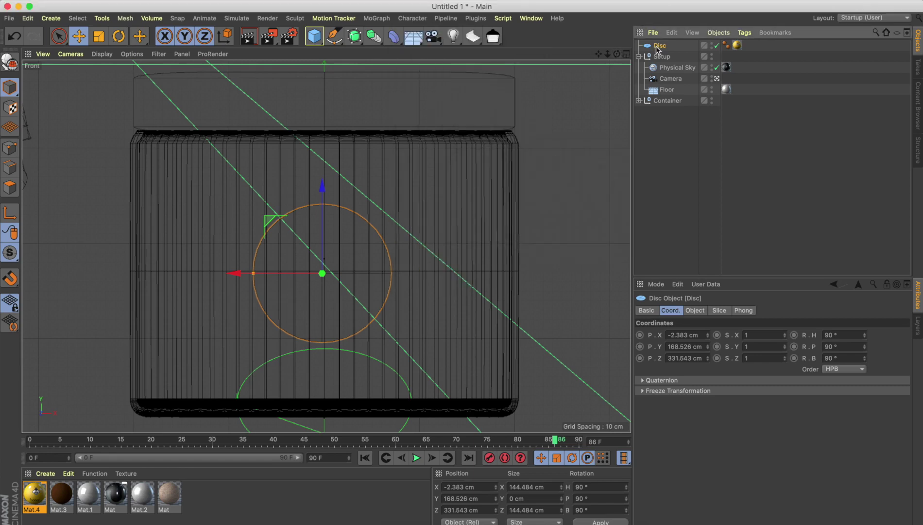
Convert the logo disc to an editable polygon object and show the scene in the four-view layout
{"action": "left_click", "coordinate": [8, 62]}
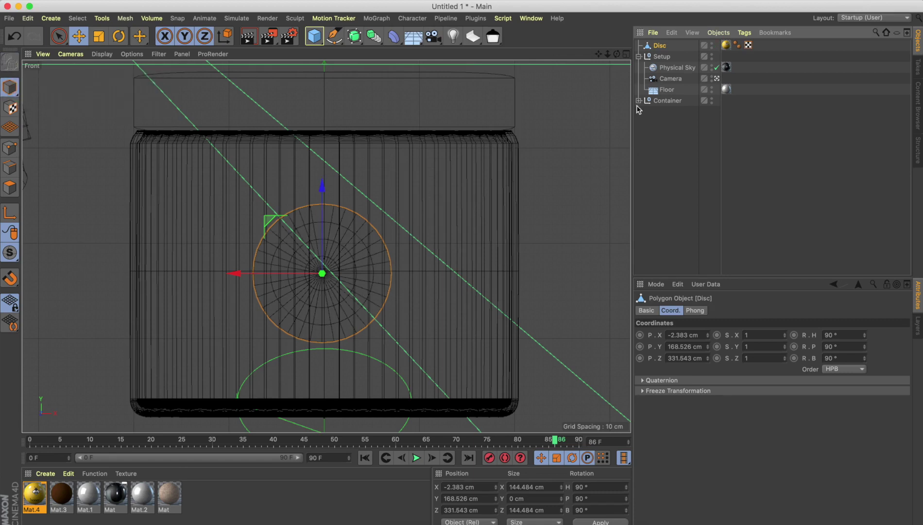
{"action": "left_click", "coordinate": [627, 55]}
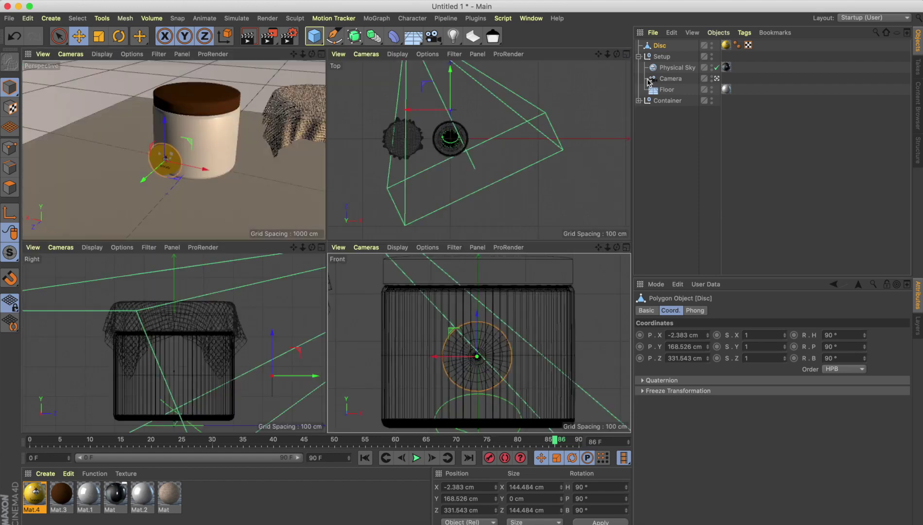
Project the disc onto the jar with Project Object using Points to Surface, and pull it slightly outward from the jar wall
{"action": "left_click", "coordinate": [412, 18]}
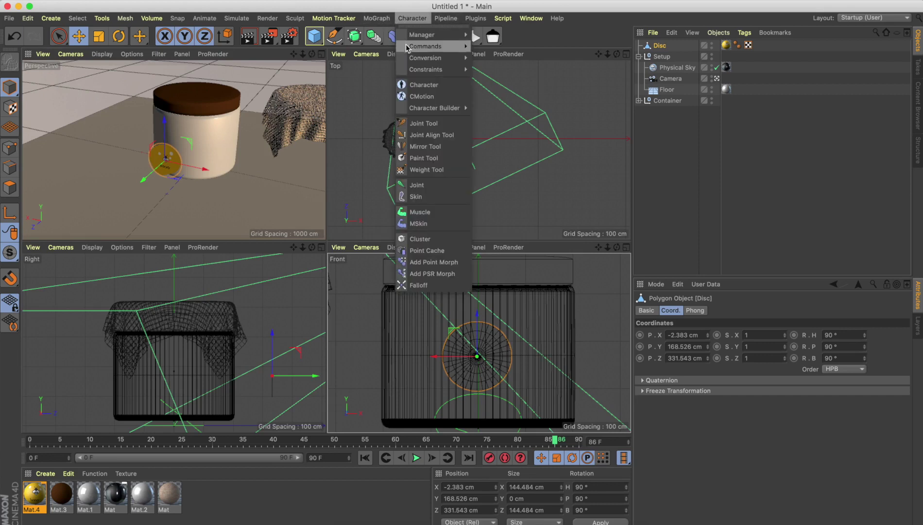
{"action": "mouse_move", "coordinate": [437, 112]}
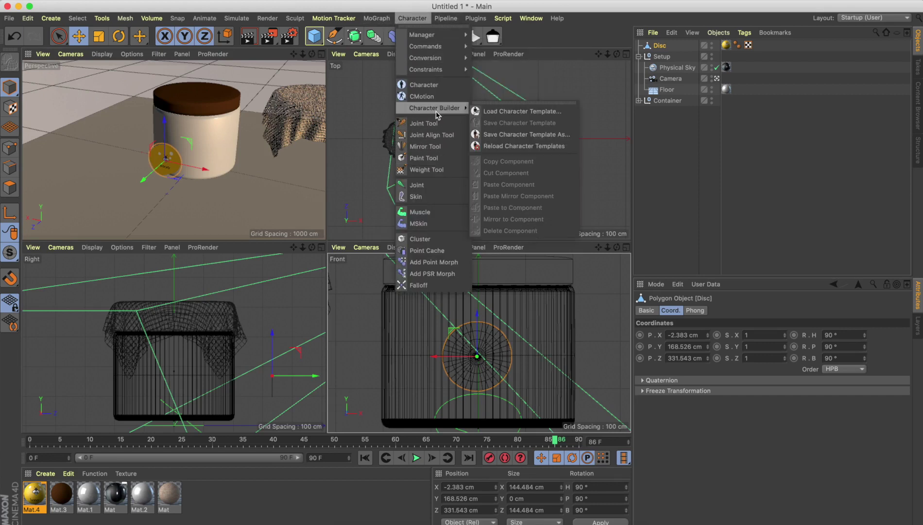
{"action": "mouse_move", "coordinate": [427, 48]}
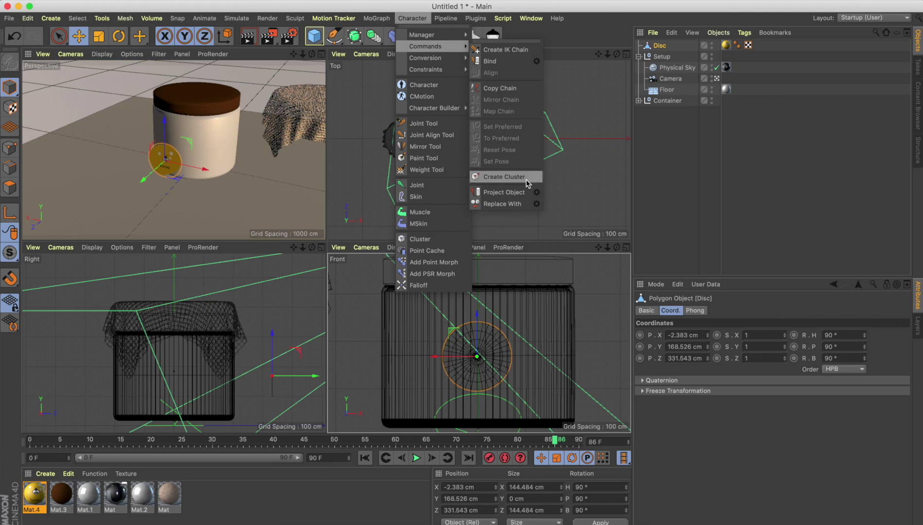
{"action": "left_click", "coordinate": [536, 191]}
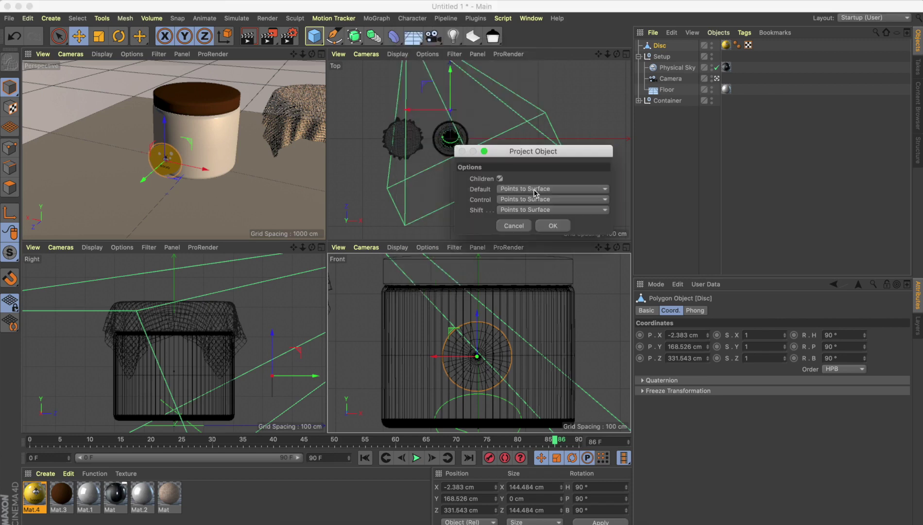
{"action": "left_click", "coordinate": [551, 226]}
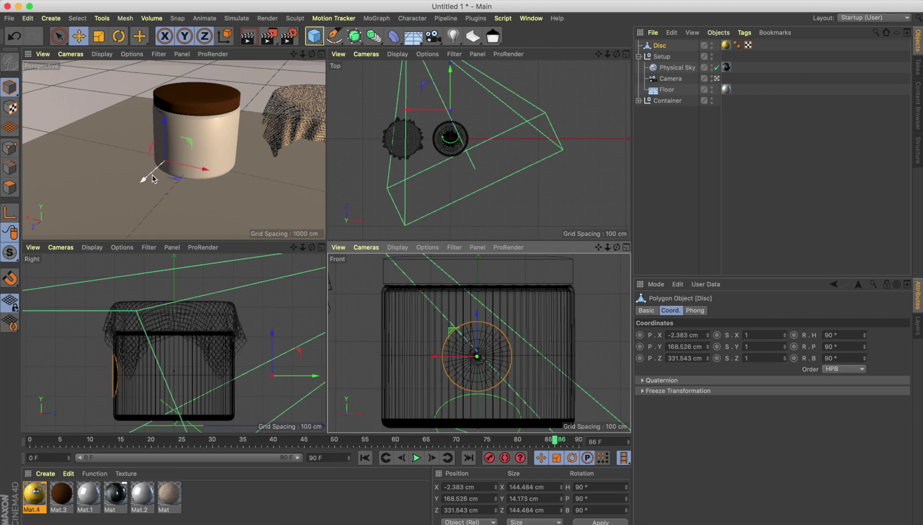
{"action": "left_click_drag", "start_coordinate": [151, 178], "coordinate": [145, 182]}
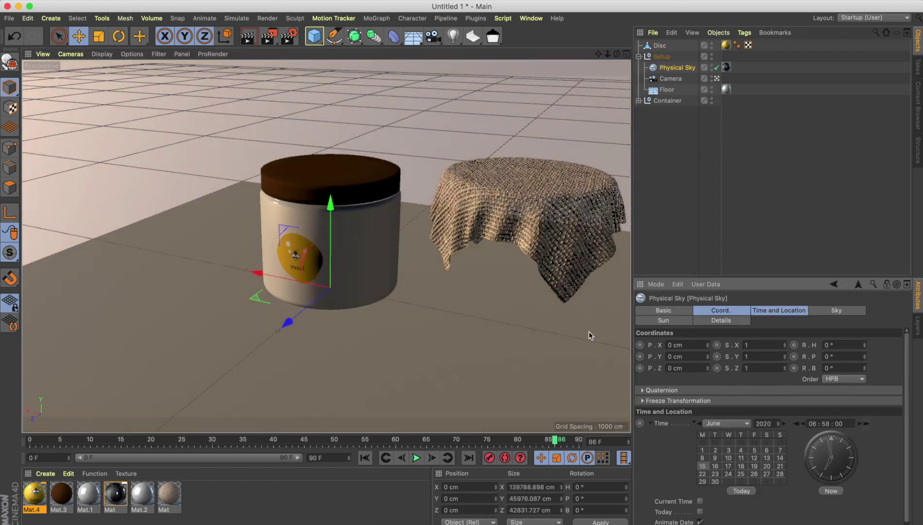
Move the cloth back over the jar's lid and clear the selection
{"action": "left_click", "coordinate": [533, 219]}
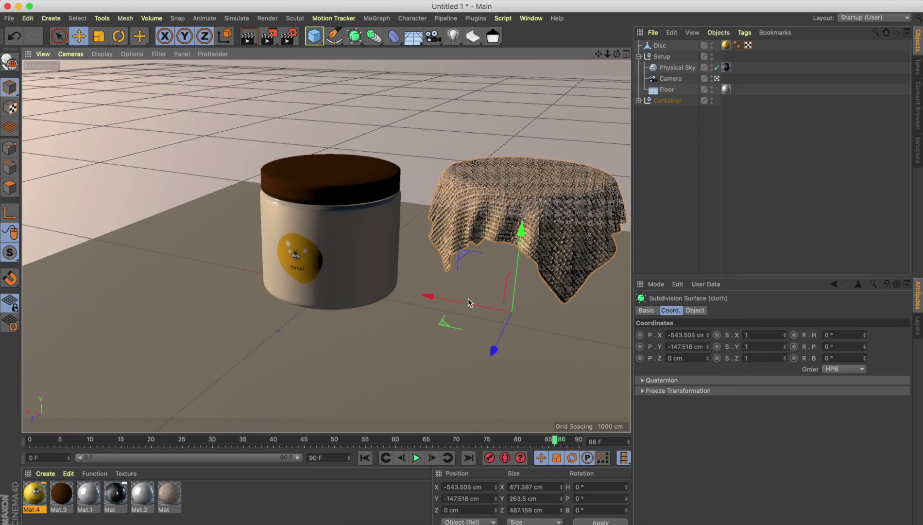
{"action": "left_click_drag", "start_coordinate": [464, 307], "coordinate": [296, 240]}
{"action": "left_click", "coordinate": [460, 149]}
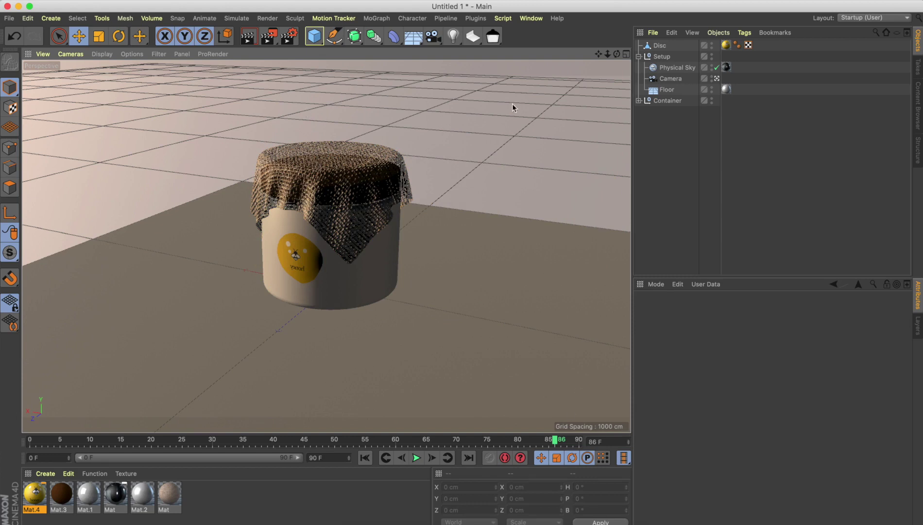
Place the Disc object inside the Container group and clear the selection
{"action": "left_click", "coordinate": [626, 55]}
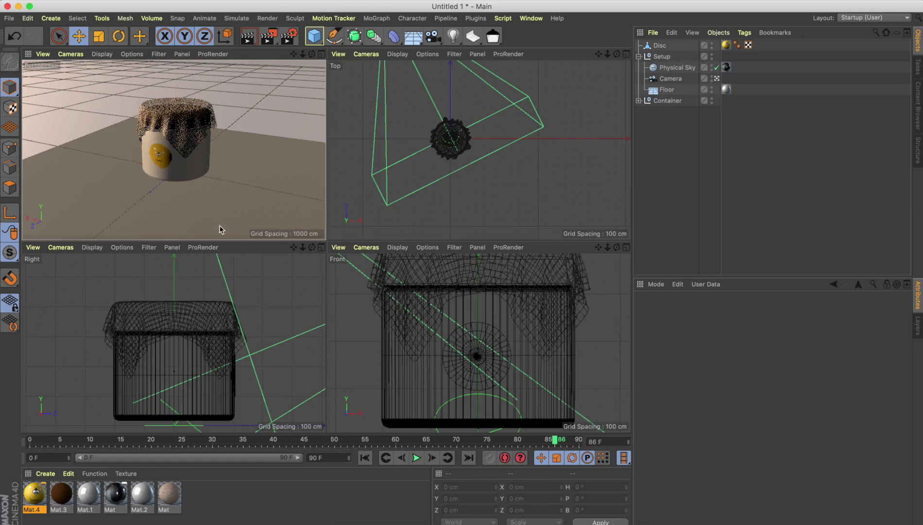
{"action": "left_click", "coordinate": [415, 161]}
{"action": "scroll", "coordinate": [416, 160], "scroll_direction": "up", "scroll_amount": 5}
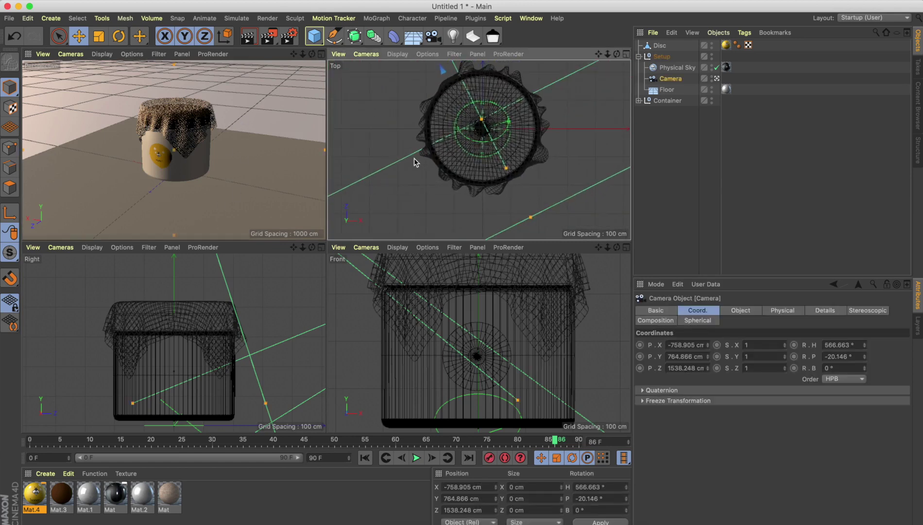
{"action": "left_click_drag", "start_coordinate": [661, 49], "coordinate": [668, 101]}
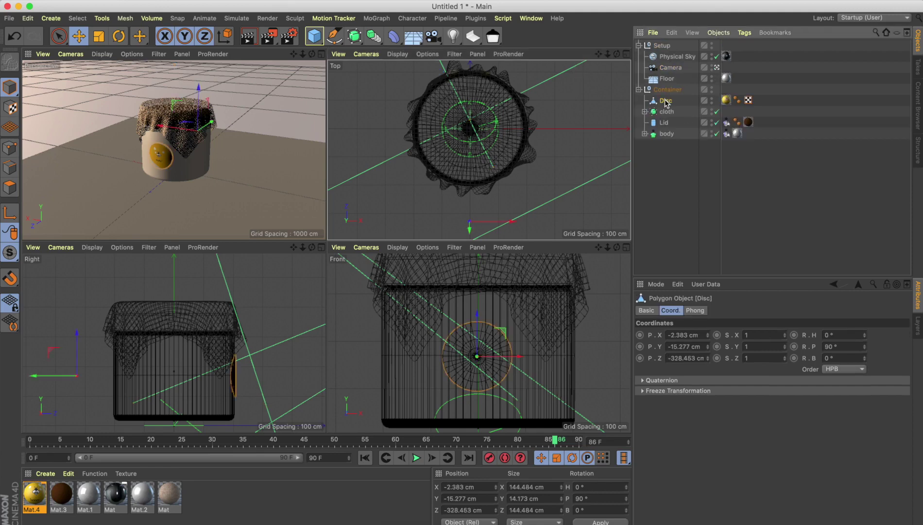
{"action": "left_click", "coordinate": [369, 96]}
Add a Torus primitive and raise it to about Y 324.6 cm, around the jar's neck
{"action": "left_click", "coordinate": [314, 36]}
{"action": "left_click", "coordinate": [338, 88]}
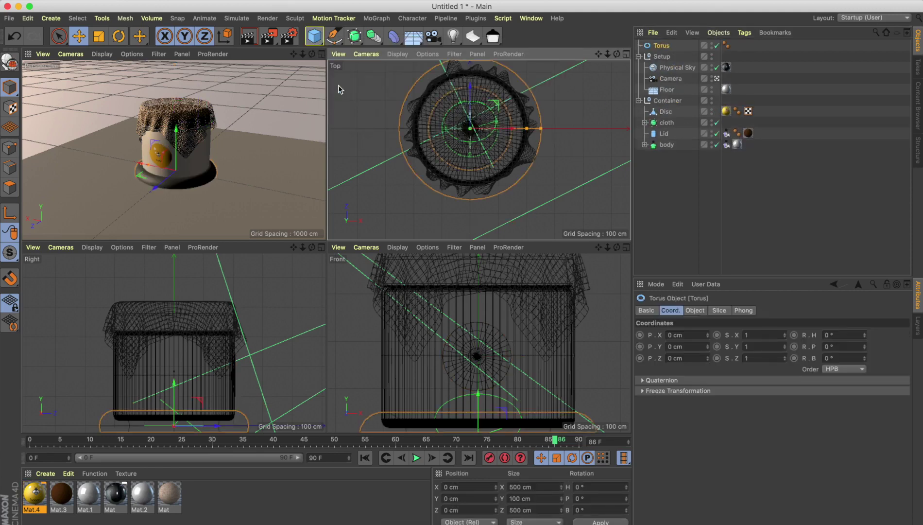
{"action": "left_click", "coordinate": [80, 41]}
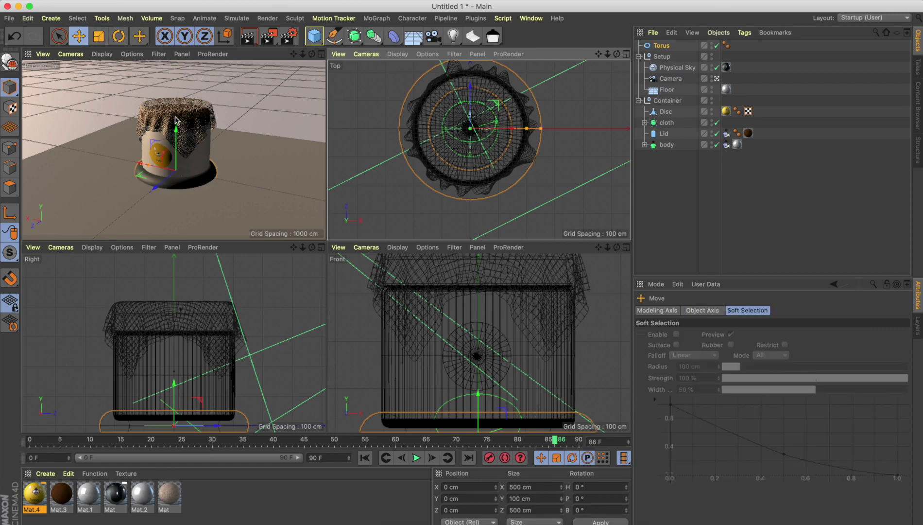
{"action": "left_click_drag", "start_coordinate": [177, 123], "coordinate": [175, 75]}
Set the torus's pipe radius to 1 cm in its object properties
{"action": "left_click", "coordinate": [662, 48]}
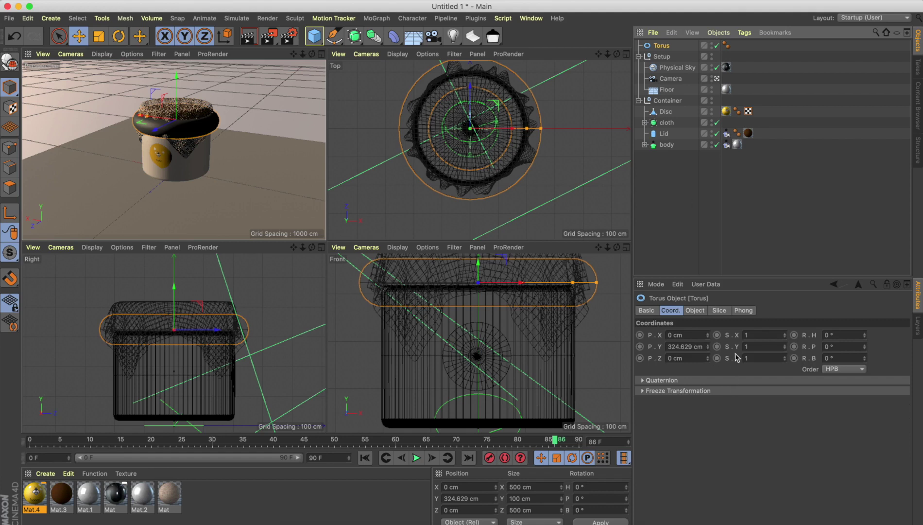
{"action": "left_click", "coordinate": [695, 310]}
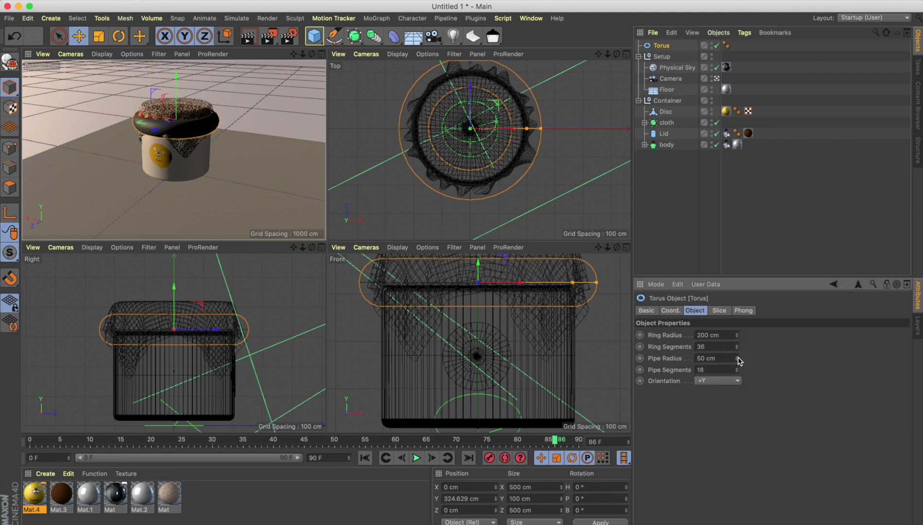
{"action": "left_click_drag", "start_coordinate": [737, 358], "coordinate": [736, 386]}
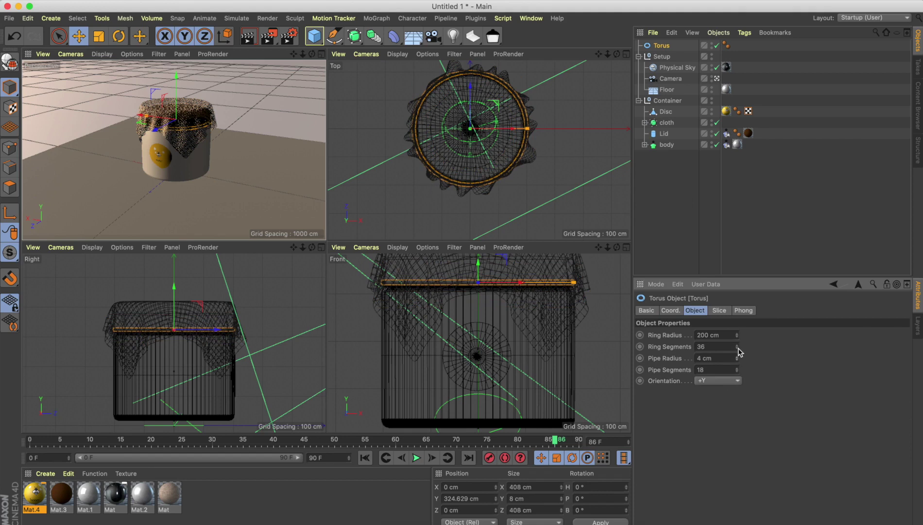
{"action": "left_click", "coordinate": [737, 360]}
{"action": "left_click", "coordinate": [737, 361]}
{"action": "left_click", "coordinate": [736, 360]}
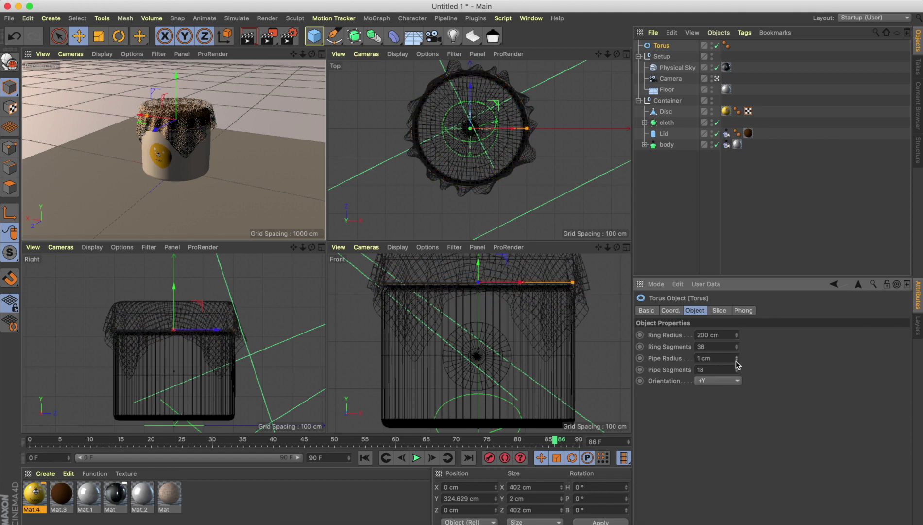
{"action": "left_click", "coordinate": [737, 360]}
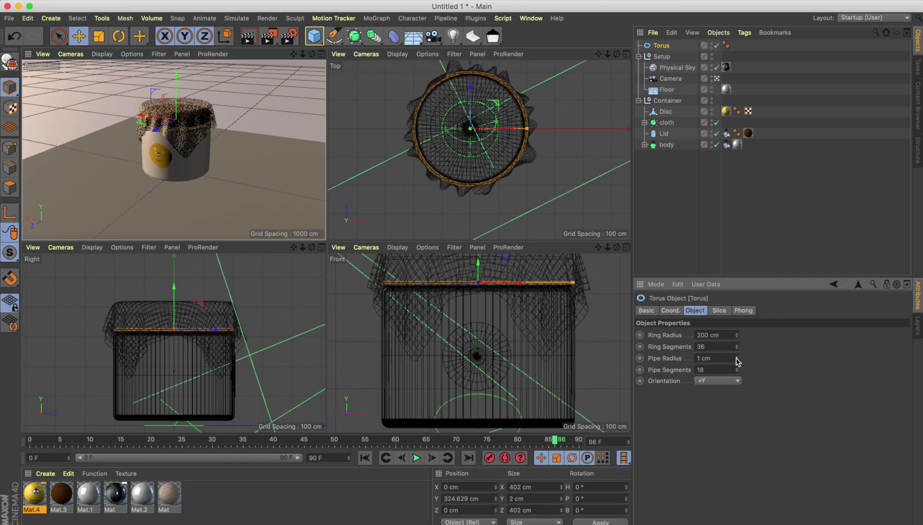
Increase the torus's ring radius to 210 cm
{"action": "left_click", "coordinate": [737, 334]}
{"action": "left_click", "coordinate": [736, 334]}
{"action": "left_click", "coordinate": [737, 334]}
{"action": "left_click", "coordinate": [737, 334]}
{"action": "left_click", "coordinate": [736, 333]}
{"action": "left_click", "coordinate": [737, 333]}
{"action": "left_click", "coordinate": [736, 334]}
{"action": "left_click", "coordinate": [737, 334]}
{"action": "left_click", "coordinate": [736, 334]}
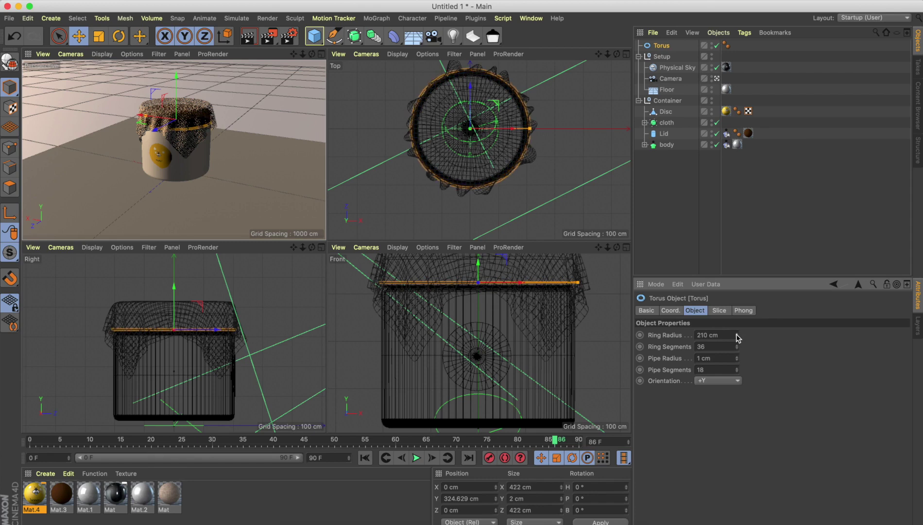
Increase the torus's ring radius to 220 cm
{"action": "left_click", "coordinate": [736, 334]}
{"action": "left_click", "coordinate": [737, 334]}
{"action": "left_click", "coordinate": [736, 334]}
{"action": "left_click", "coordinate": [737, 334]}
{"action": "left_click", "coordinate": [737, 334]}
{"action": "left_click", "coordinate": [737, 334]}
{"action": "left_click", "coordinate": [737, 333]}
{"action": "left_click", "coordinate": [736, 334]}
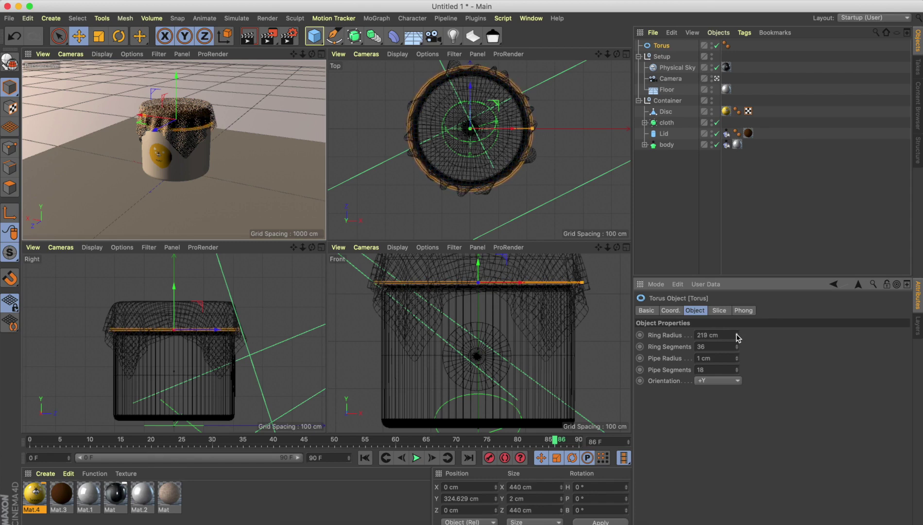
{"action": "left_click", "coordinate": [737, 334]}
Reposition the torus around the draped cloth at about X -13 cm, Y 377.7 cm and Z 19.7 cm
{"action": "left_click_drag", "start_coordinate": [481, 267], "coordinate": [477, 259]}
{"action": "left_click", "coordinate": [226, 100]}
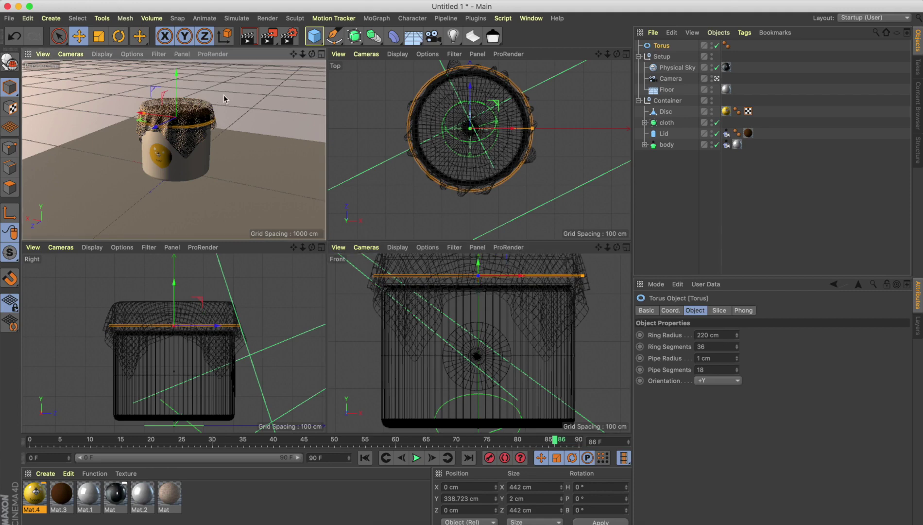
{"action": "left_click", "coordinate": [321, 54]}
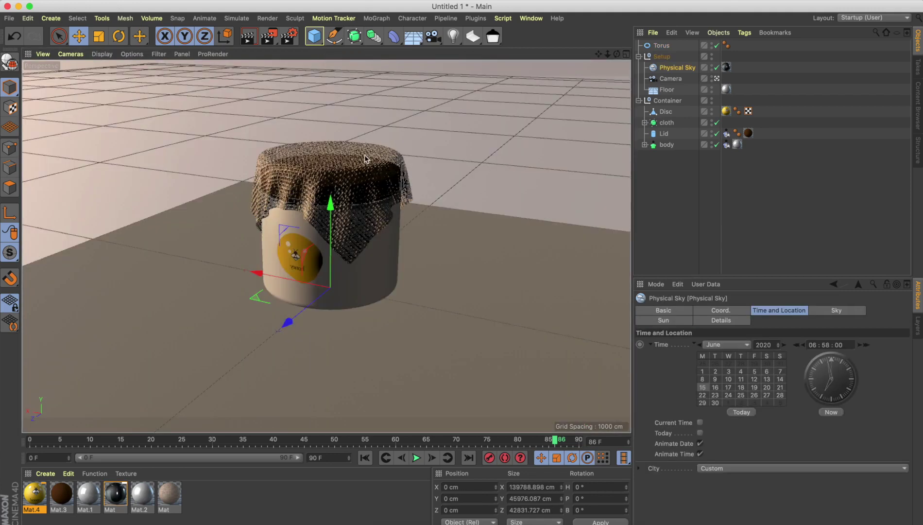
{"action": "left_click", "coordinate": [661, 46]}
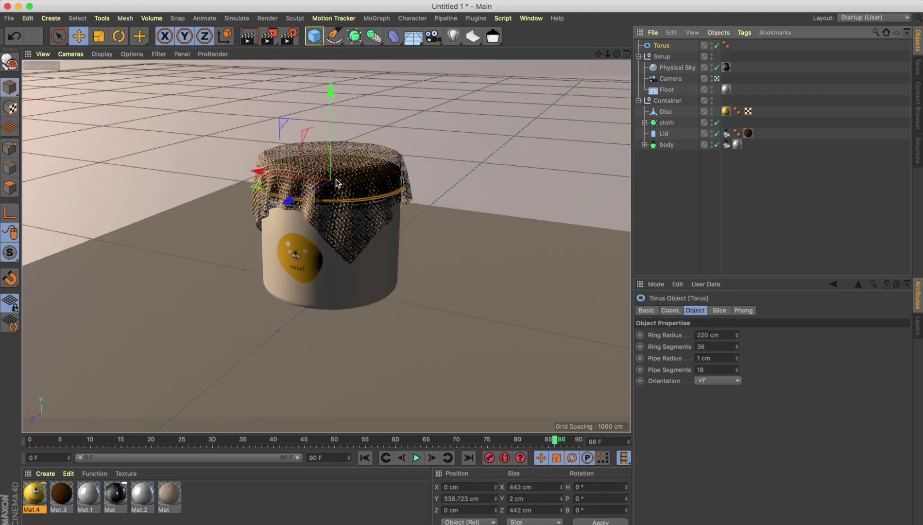
{"action": "left_click_drag", "start_coordinate": [298, 193], "coordinate": [293, 196]}
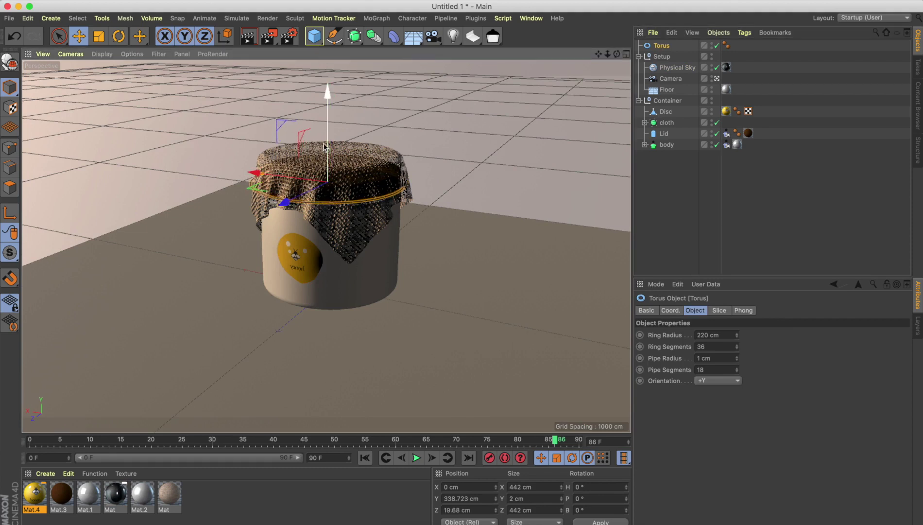
{"action": "left_click_drag", "start_coordinate": [327, 146], "coordinate": [326, 129]}
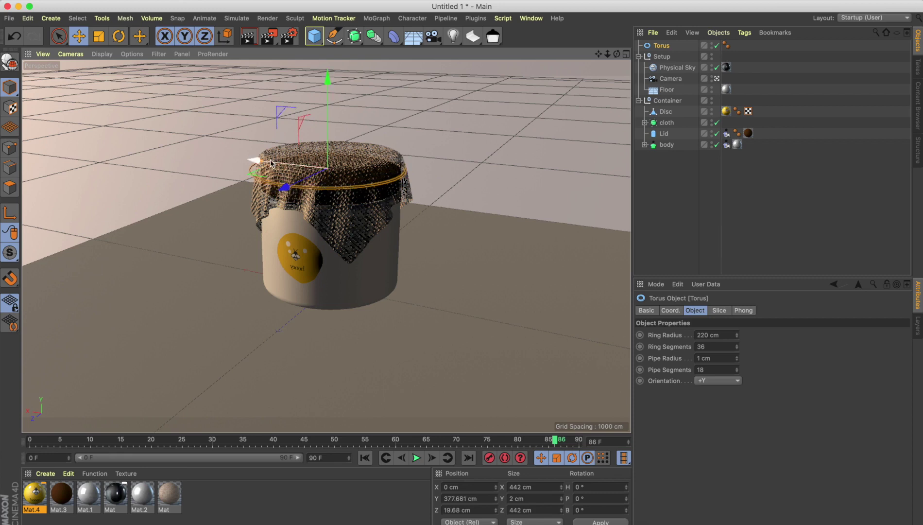
{"action": "left_click_drag", "start_coordinate": [271, 163], "coordinate": [311, 166]}
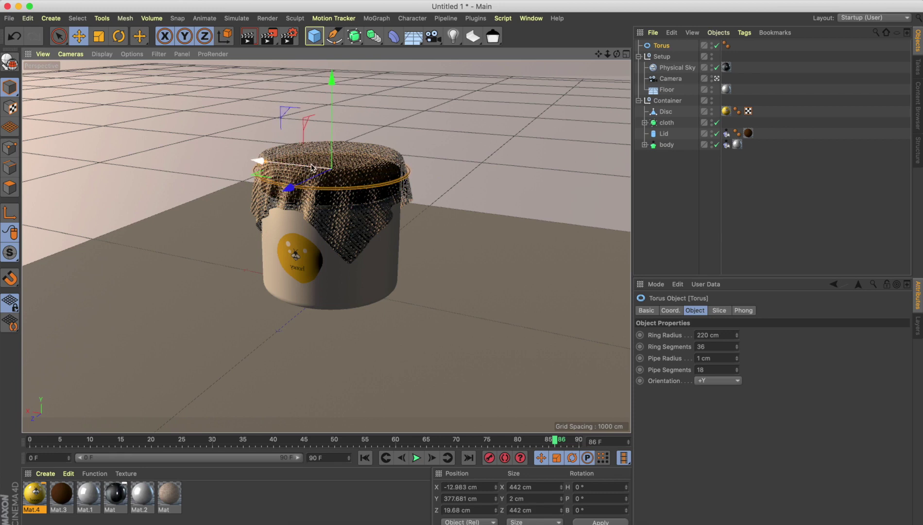
Apply the dark brown material Mat.3 to the torus and deselect the torus
{"action": "left_click_drag", "start_coordinate": [71, 490], "coordinate": [668, 46]}
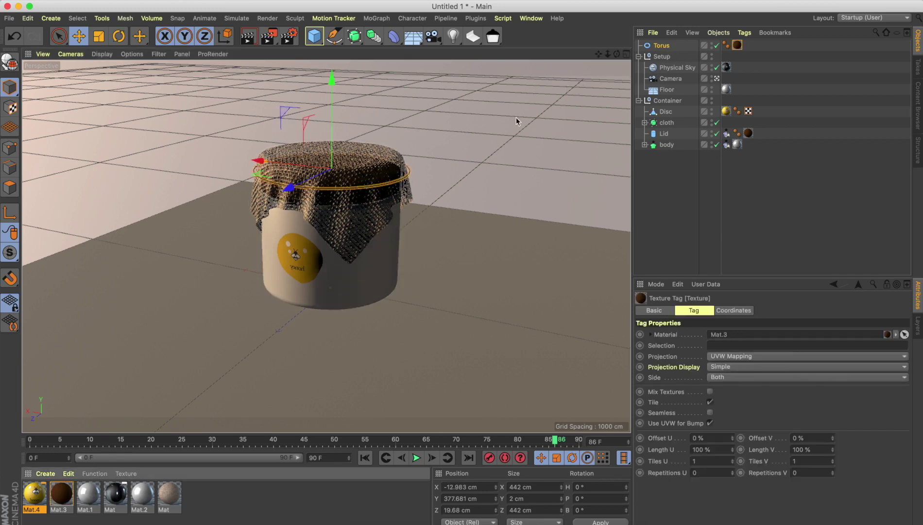
{"action": "left_click", "coordinate": [452, 154]}
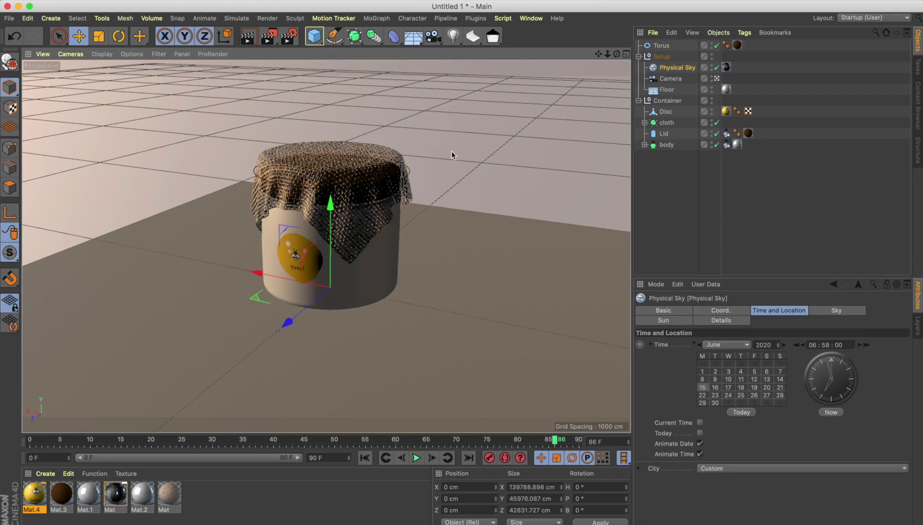
{"action": "left_click", "coordinate": [293, 187]}
{"action": "left_click", "coordinate": [228, 173]}
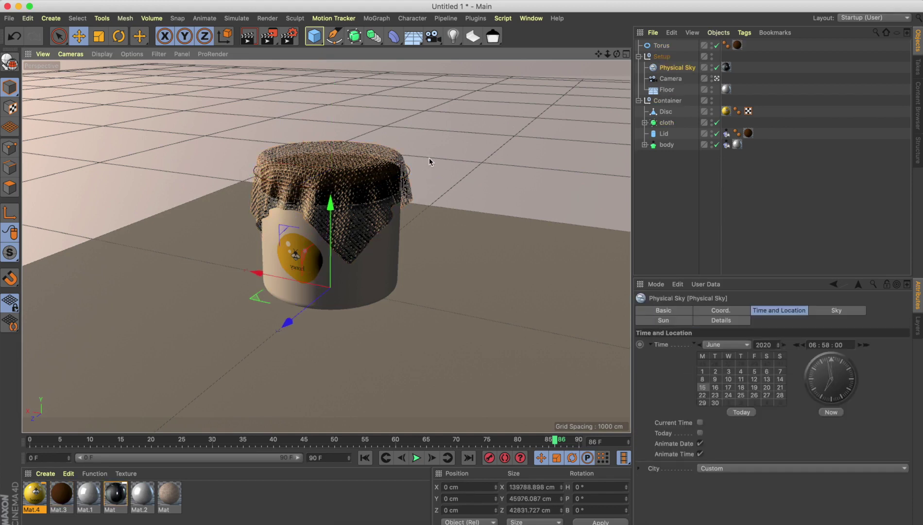